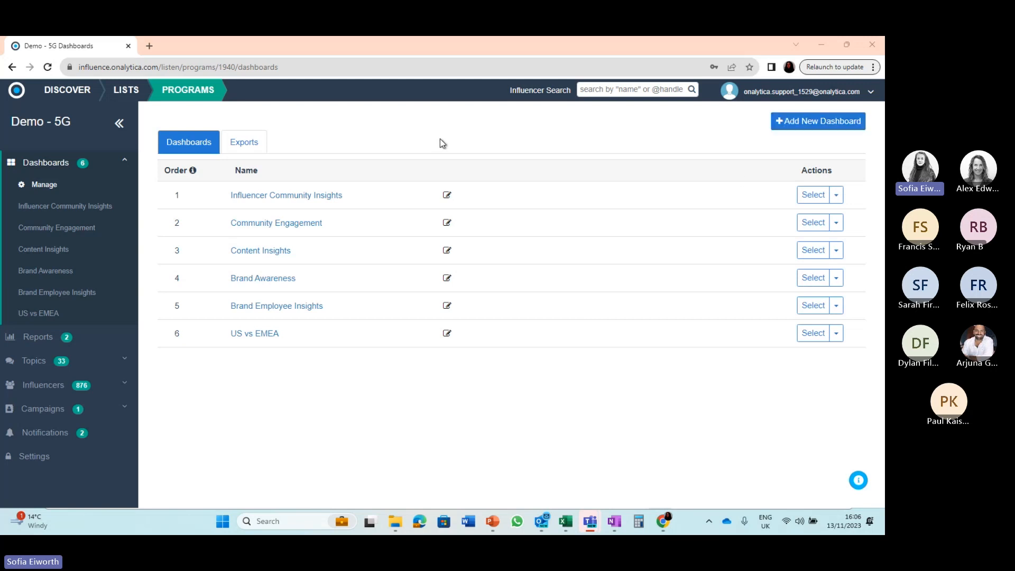
Add a new dashboard named "Brand SOV" to the program and open it.
{"action": "left_click", "coordinate": [792, 124]}
{"action": "left_click", "coordinate": [291, 357]}
{"action": "type", "text": "BranD"}
{"action": "key", "text": "BackSpace"}
{"action": "type", "text": "d SOV"}
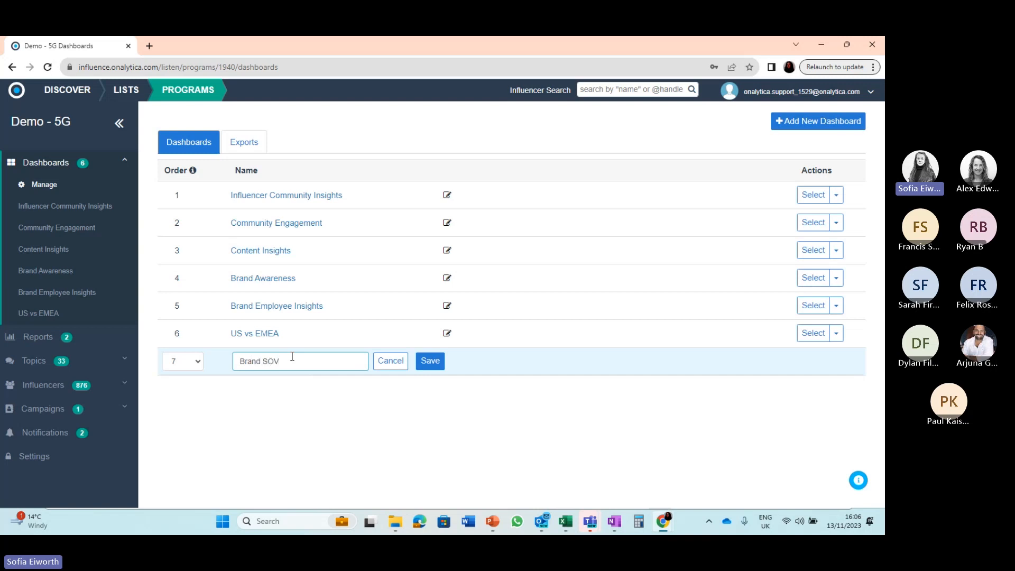
{"action": "left_click", "coordinate": [431, 361]}
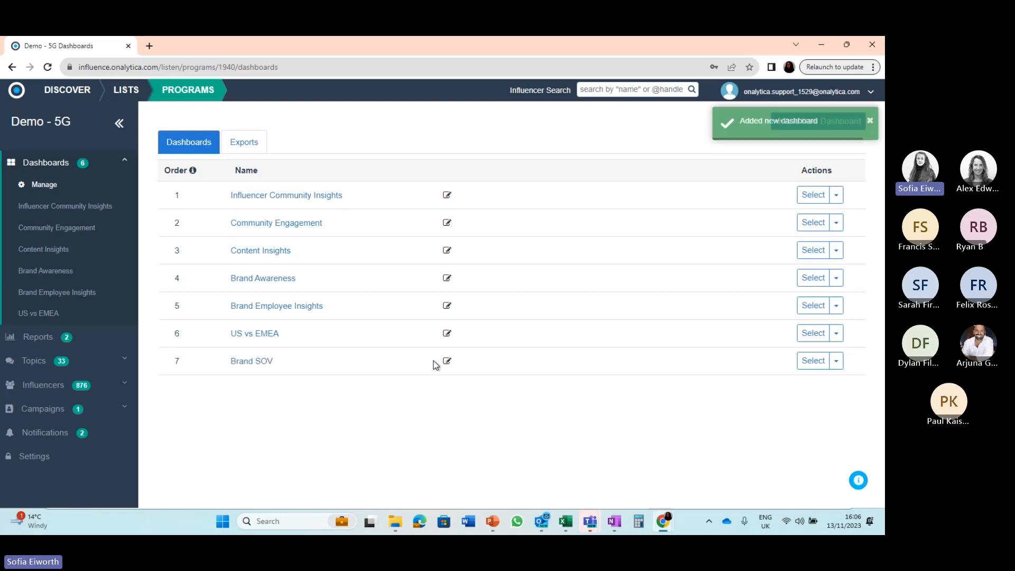
{"action": "left_click", "coordinate": [246, 362]}
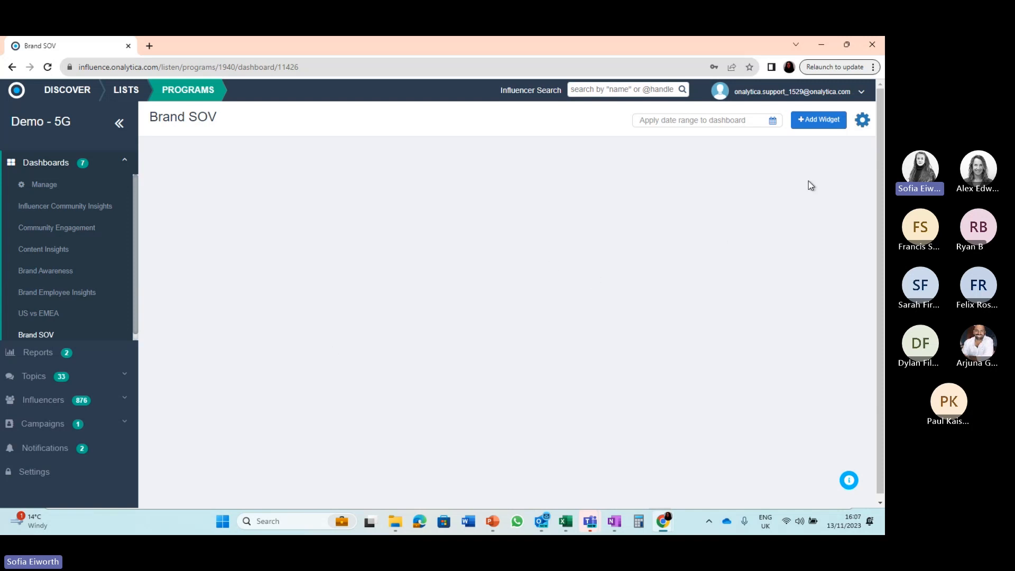
Start adding a widget and examine the descriptions of the available widget types, from Charts through Text Widget.
{"action": "left_click", "coordinate": [813, 120]}
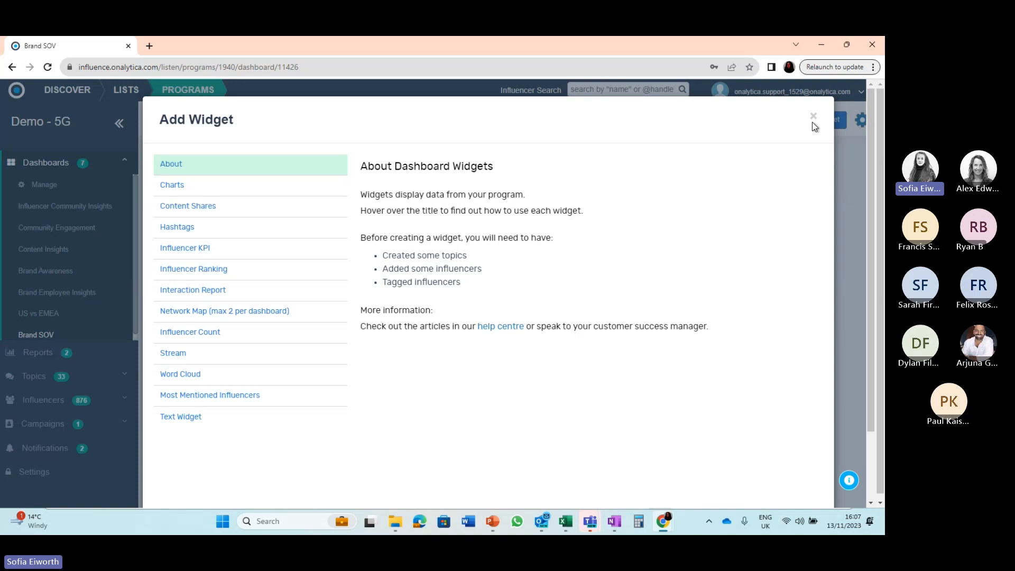
{"action": "left_click", "coordinate": [194, 185]}
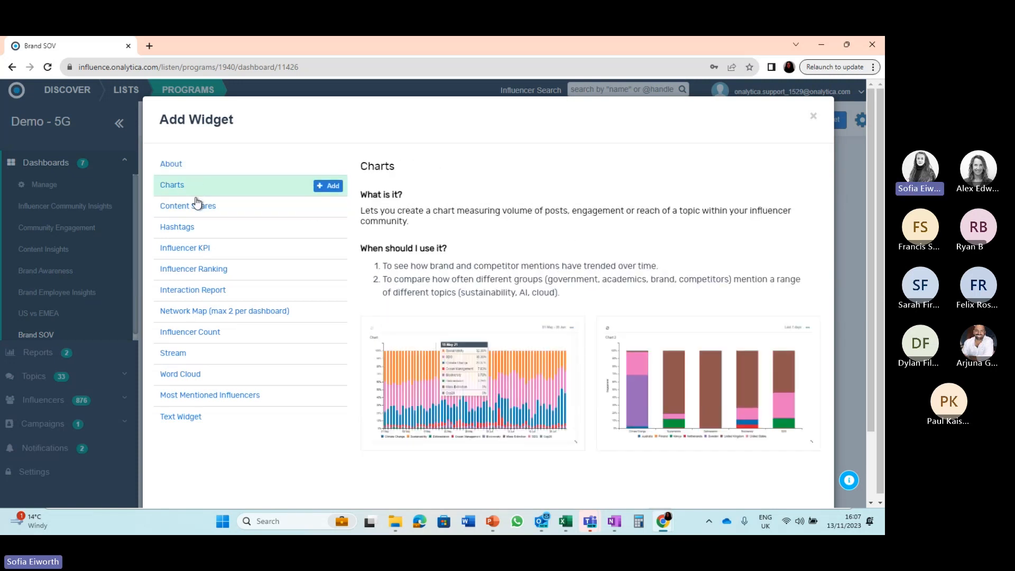
{"action": "left_click", "coordinate": [197, 205]}
{"action": "left_click", "coordinate": [197, 226]}
{"action": "left_click", "coordinate": [199, 247]}
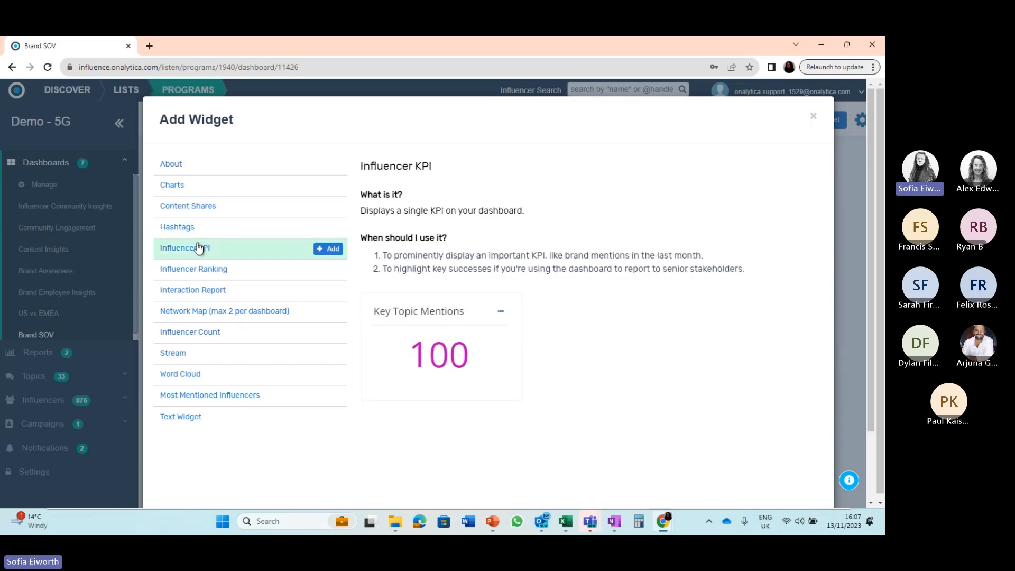
{"action": "left_click", "coordinate": [197, 268]}
{"action": "left_click", "coordinate": [197, 289]}
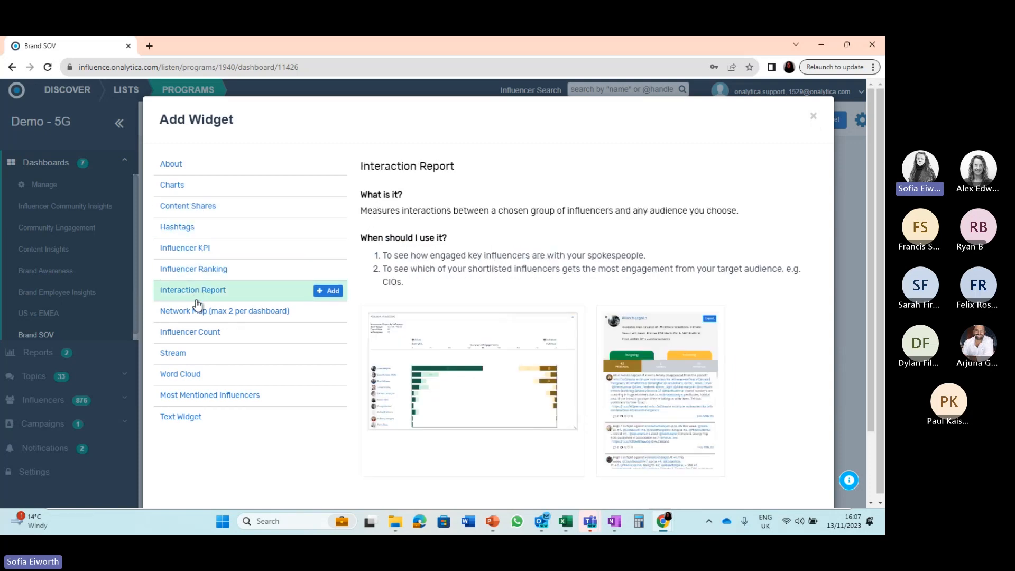
{"action": "left_click", "coordinate": [198, 310]}
{"action": "left_click", "coordinate": [193, 331]}
{"action": "left_click", "coordinate": [193, 353]}
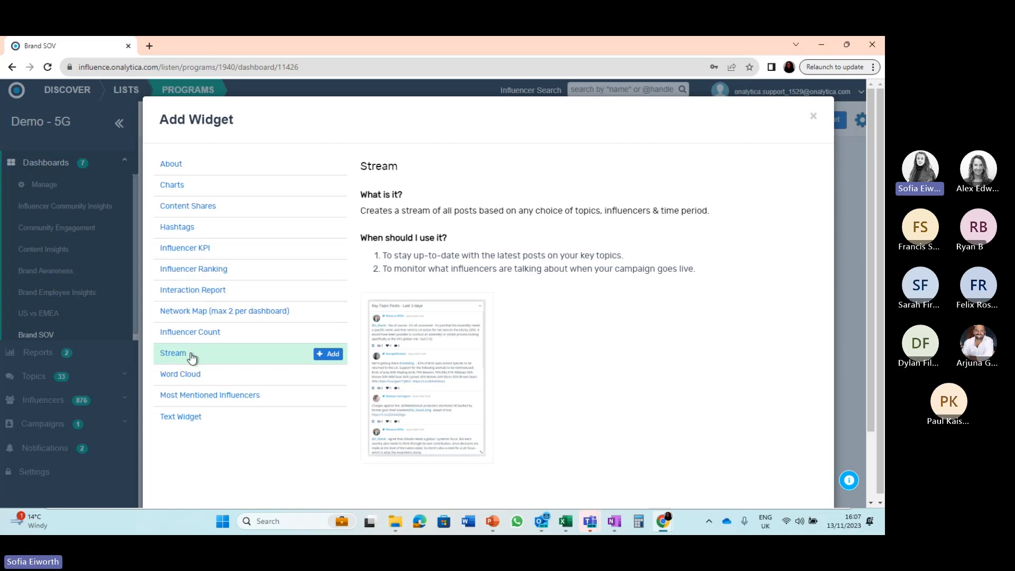
{"action": "left_click", "coordinate": [191, 374]}
{"action": "left_click", "coordinate": [190, 395]}
{"action": "left_click", "coordinate": [192, 413]}
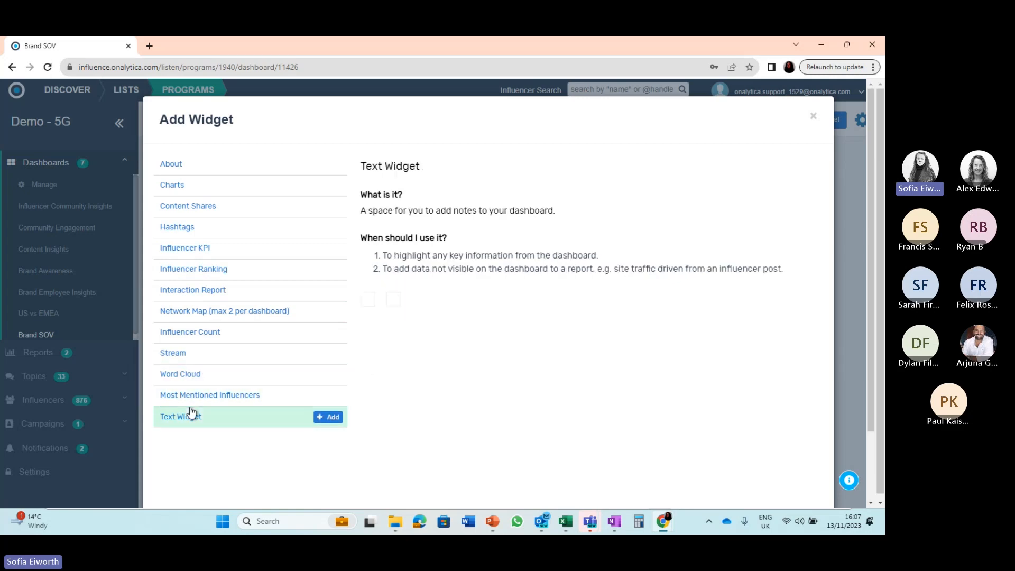
{"action": "left_click", "coordinate": [192, 397]}
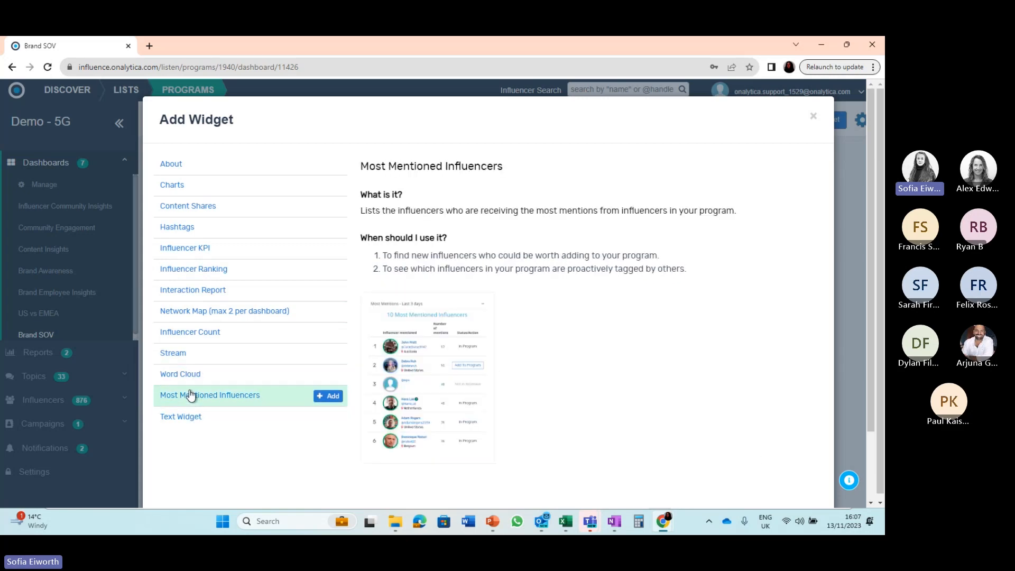
{"action": "left_click", "coordinate": [191, 377]}
{"action": "left_click", "coordinate": [191, 353]}
{"action": "left_click", "coordinate": [192, 332]}
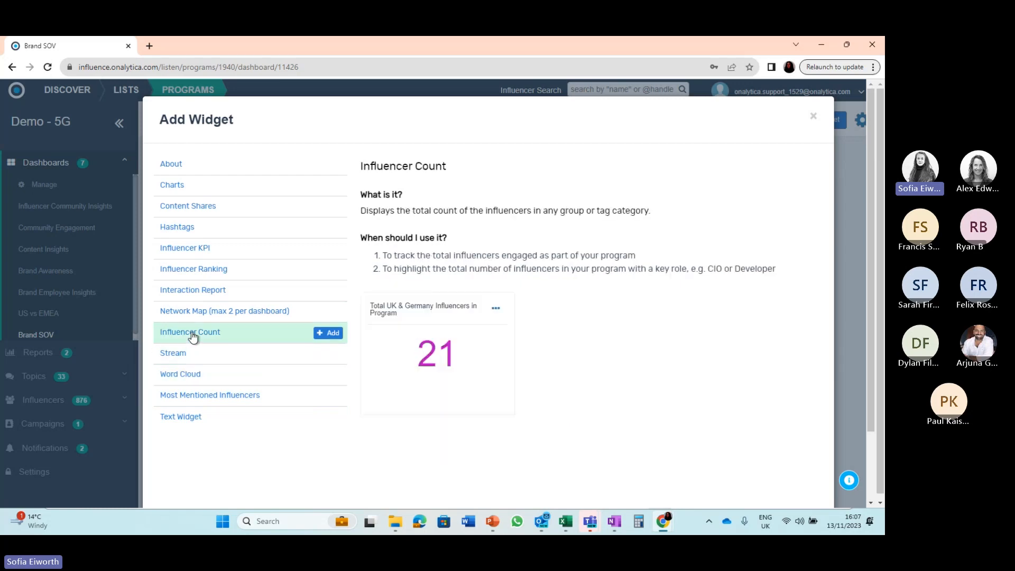
{"action": "left_click", "coordinate": [192, 311]}
{"action": "left_click", "coordinate": [193, 292]}
{"action": "left_click", "coordinate": [193, 272]}
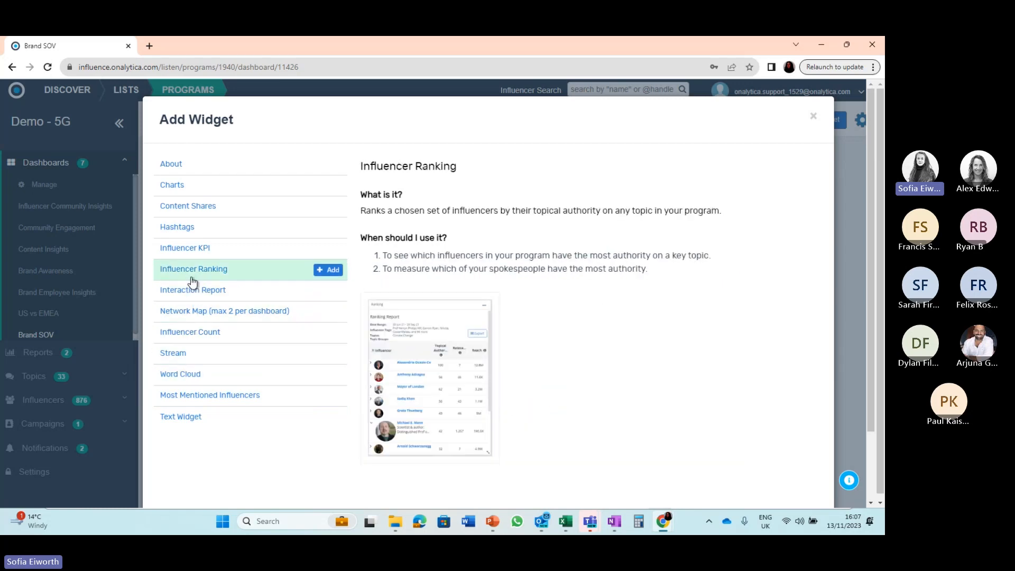
{"action": "left_click", "coordinate": [191, 250]}
{"action": "left_click", "coordinate": [187, 232]}
{"action": "left_click", "coordinate": [189, 207]}
Choose a Charts widget and set its date range to the last 90 days.
{"action": "left_click", "coordinate": [188, 195]}
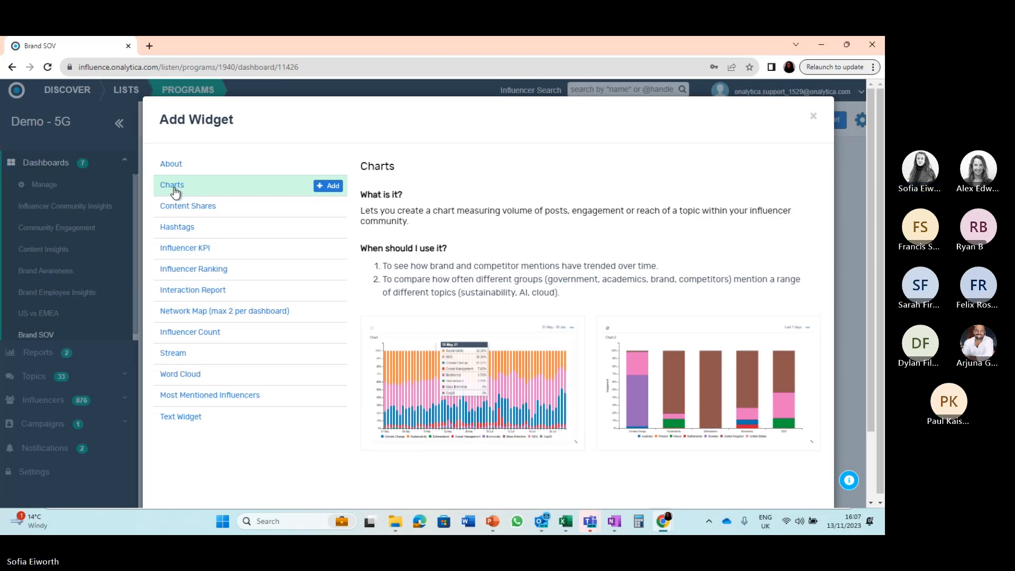
{"action": "left_click", "coordinate": [175, 190]}
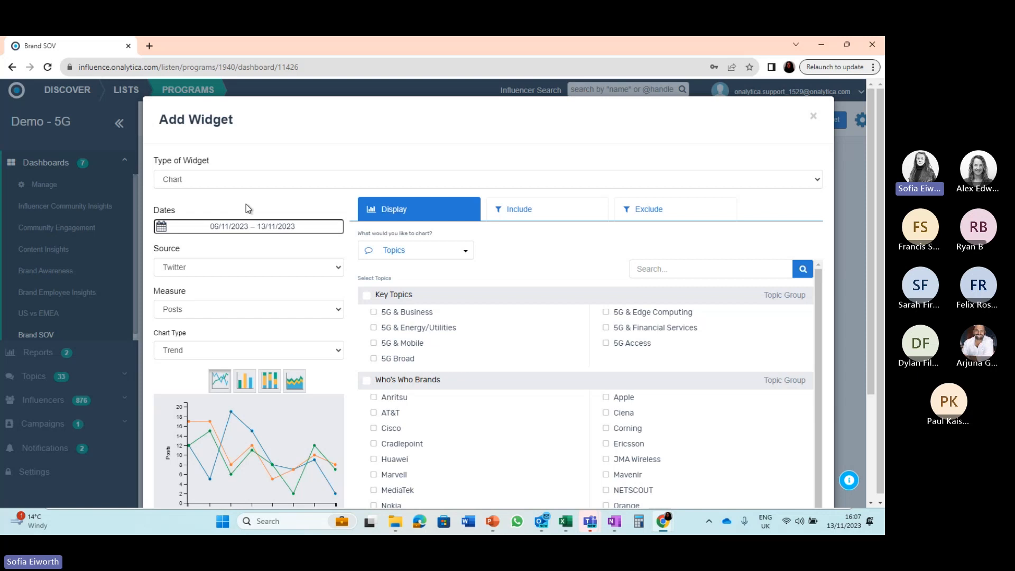
{"action": "left_click", "coordinate": [261, 223]}
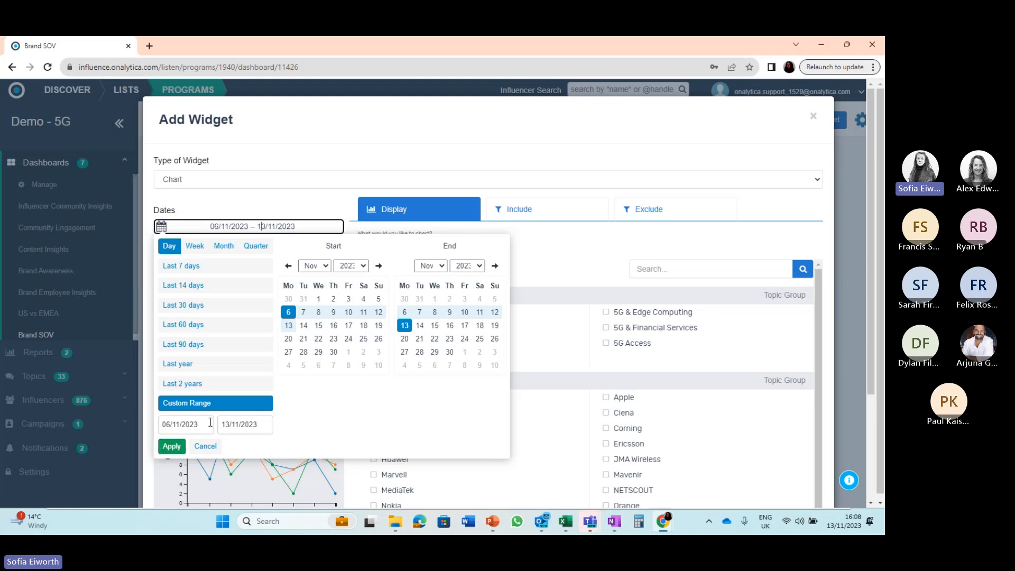
{"action": "left_click", "coordinate": [210, 344]}
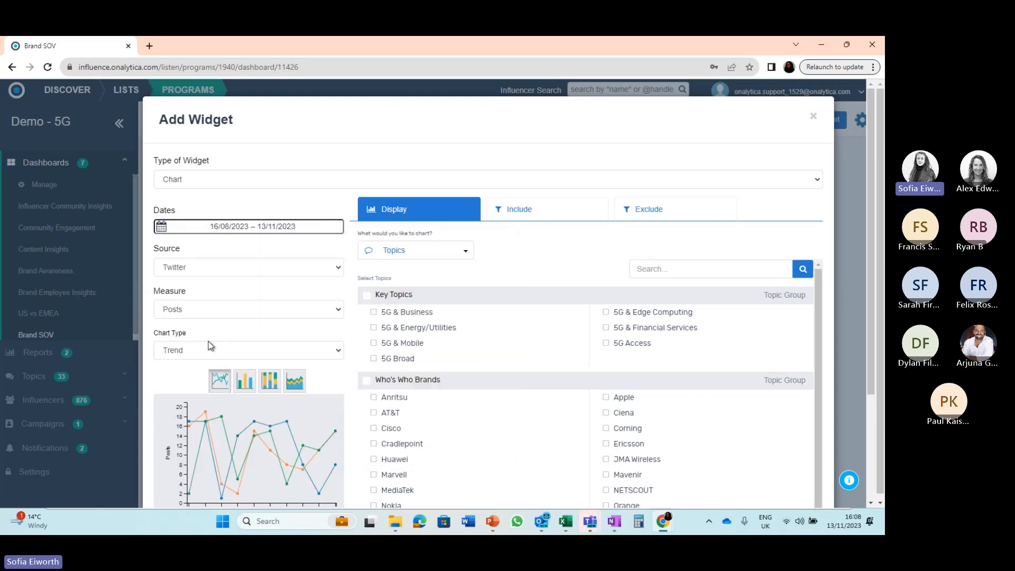
{"action": "left_click", "coordinate": [282, 226]}
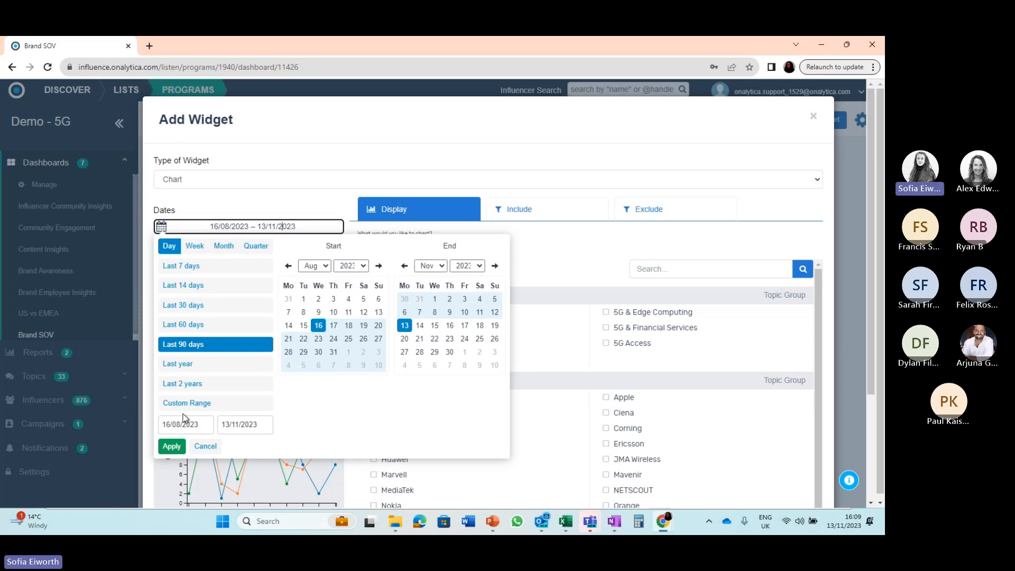
{"action": "left_click", "coordinate": [172, 446]}
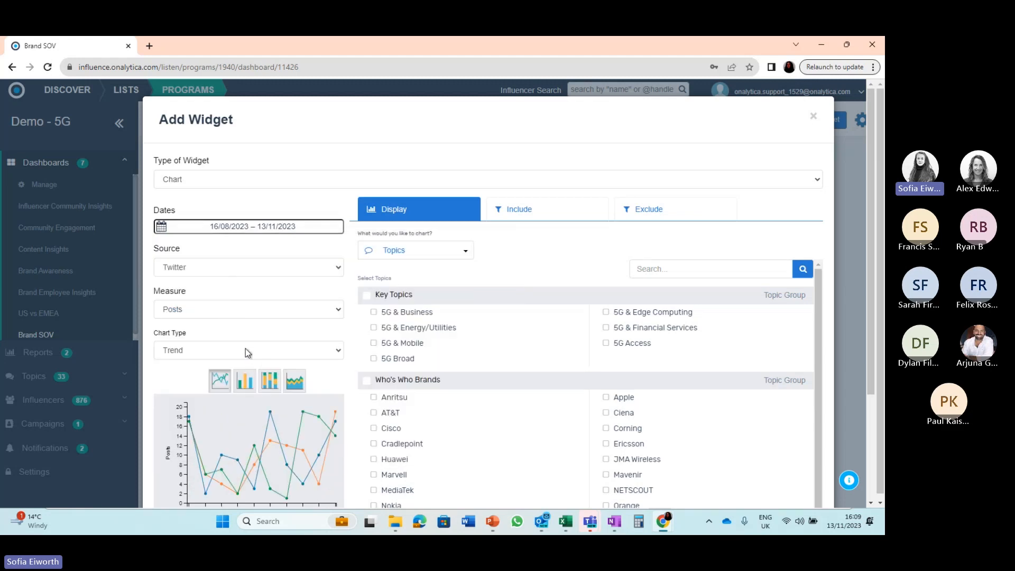
Preview the bar and stacked bar styles of the trend chart, and set the chart type to Pie.
{"action": "scroll", "coordinate": [246, 347], "scroll_direction": "down", "scroll_amount": 2}
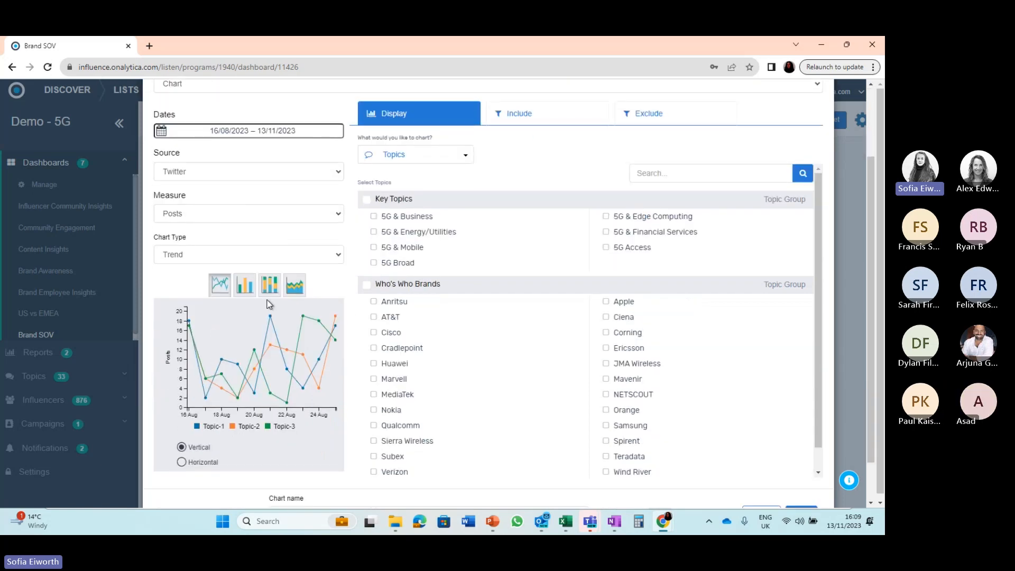
{"action": "left_click", "coordinate": [242, 291]}
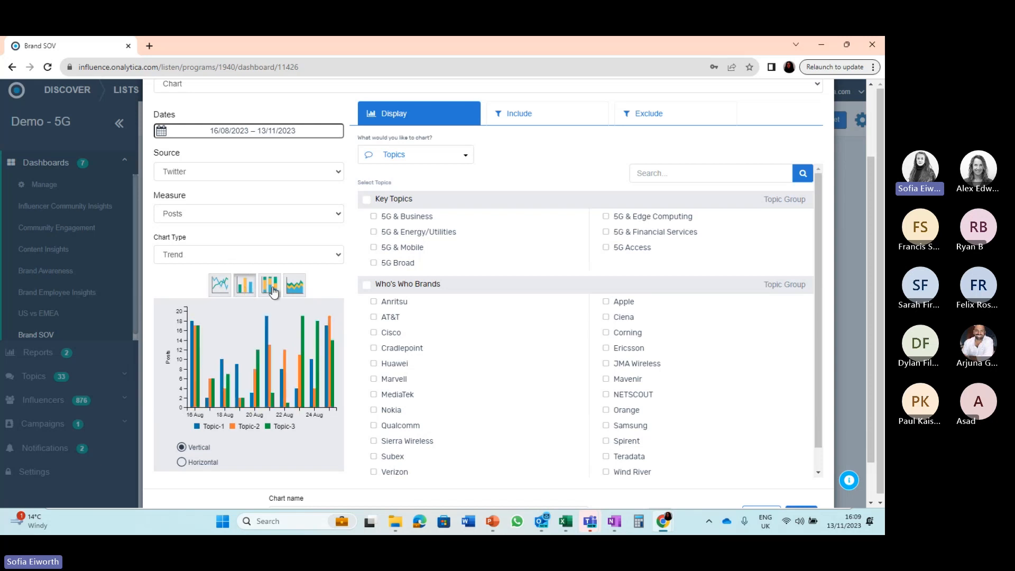
{"action": "left_click", "coordinate": [270, 285]}
{"action": "left_click", "coordinate": [252, 258]}
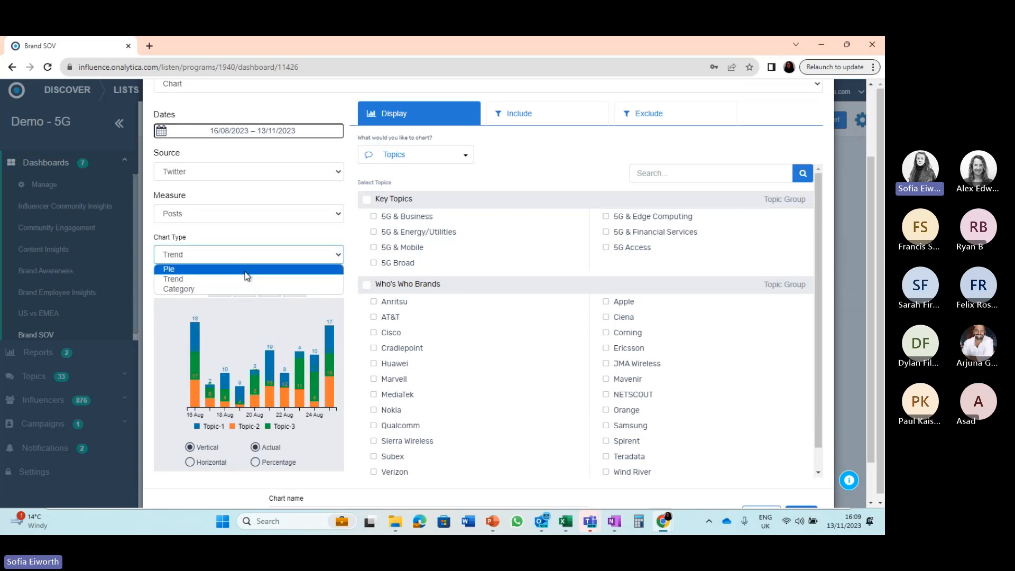
{"action": "left_click", "coordinate": [245, 271]}
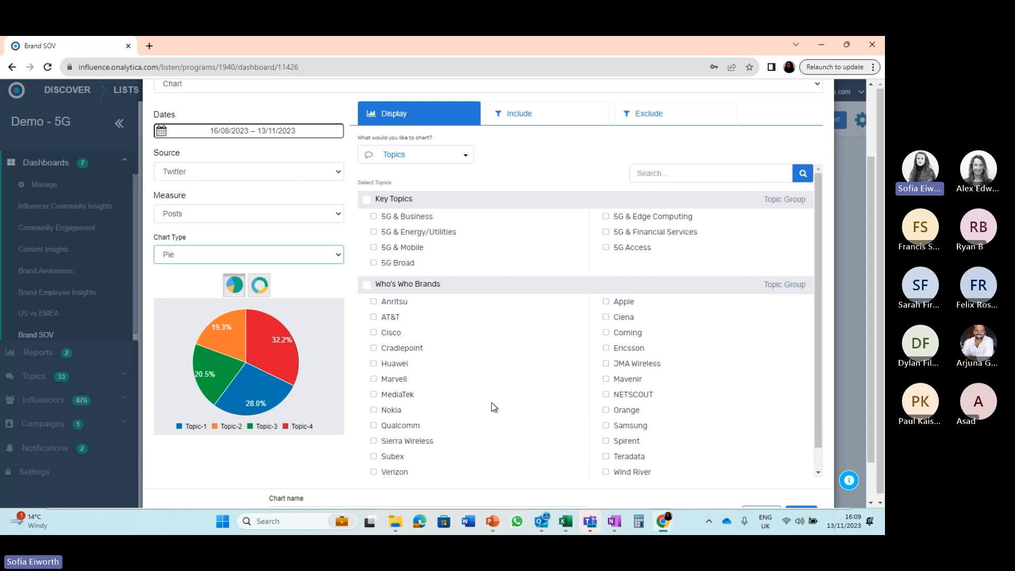
Select Nokia, Apple, Ericsson and Samsung from Who's Who Brands as the topics to chart.
{"action": "left_click", "coordinate": [374, 410]}
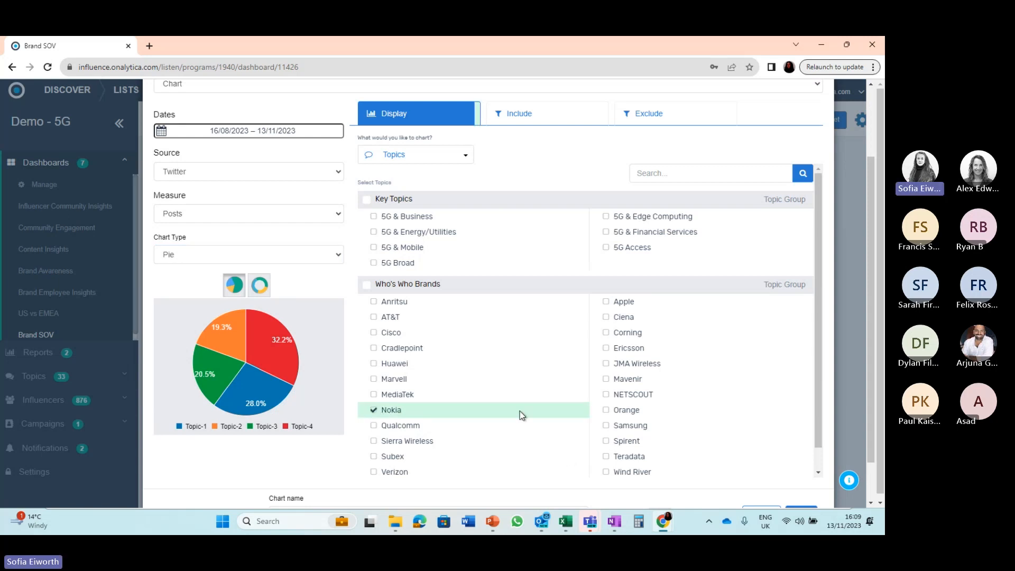
{"action": "left_click", "coordinate": [605, 302]}
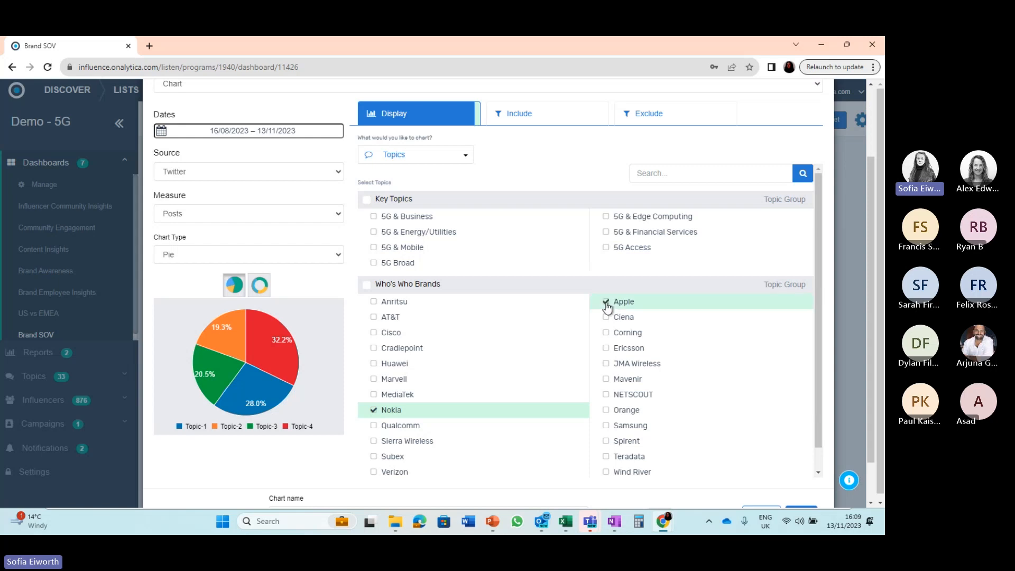
{"action": "left_click", "coordinate": [606, 349]}
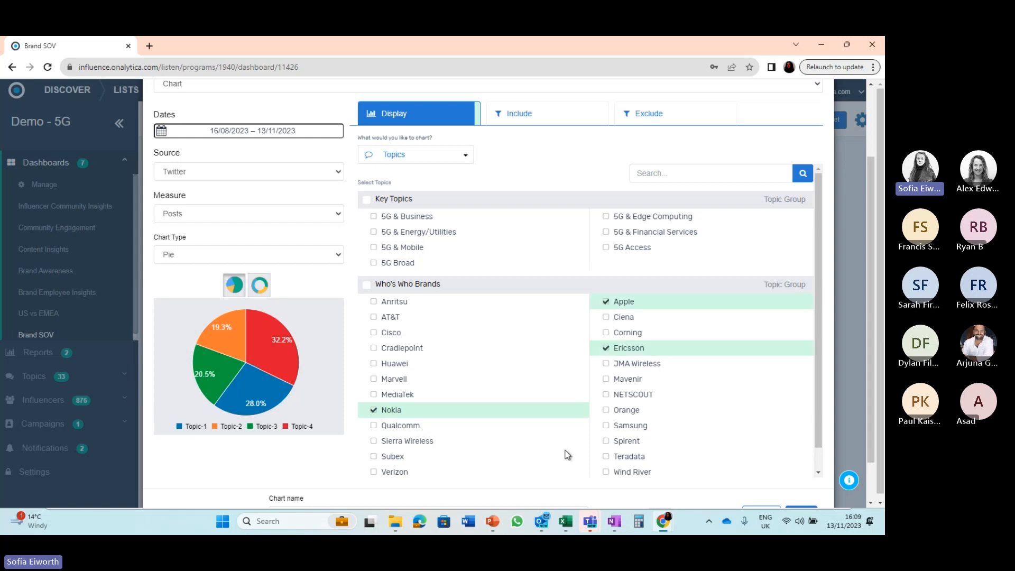
{"action": "left_click", "coordinate": [607, 425]}
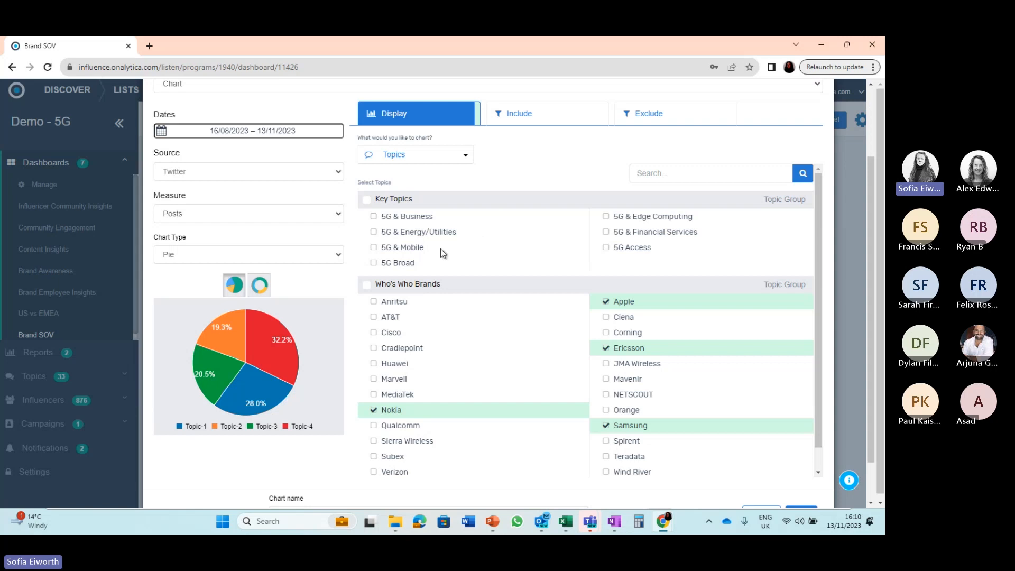
{"action": "left_click", "coordinate": [373, 217]}
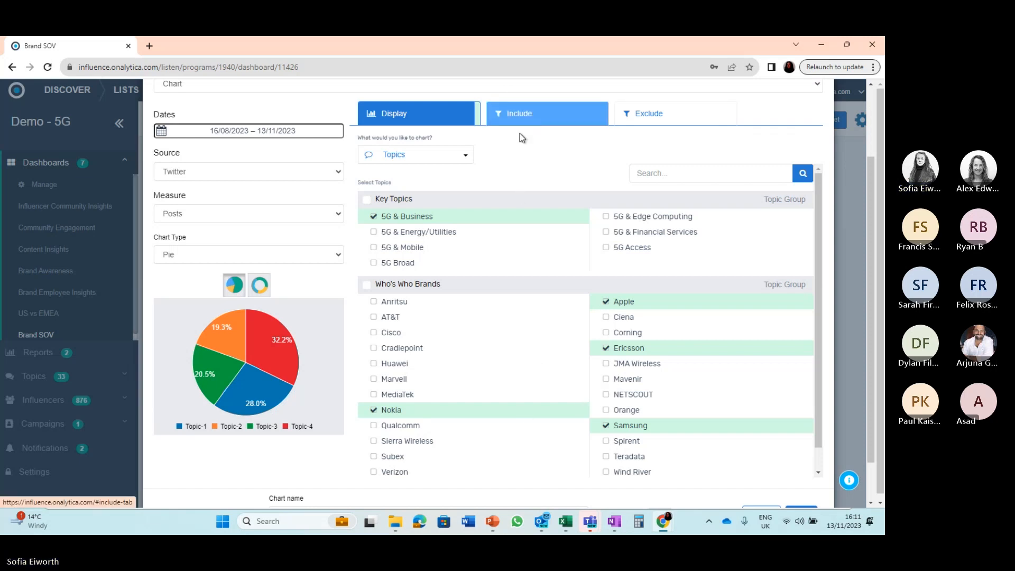
{"action": "left_click", "coordinate": [374, 217]}
Restrict the chart to include the 5G & Business topic and influencers tagged External Influencers.
{"action": "left_click", "coordinate": [516, 115]}
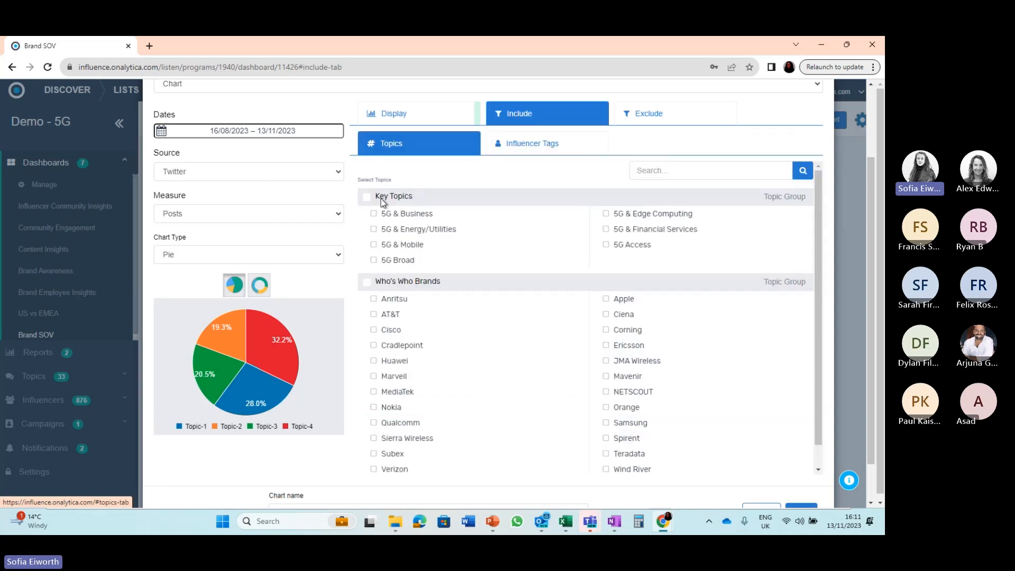
{"action": "left_click", "coordinate": [374, 214]}
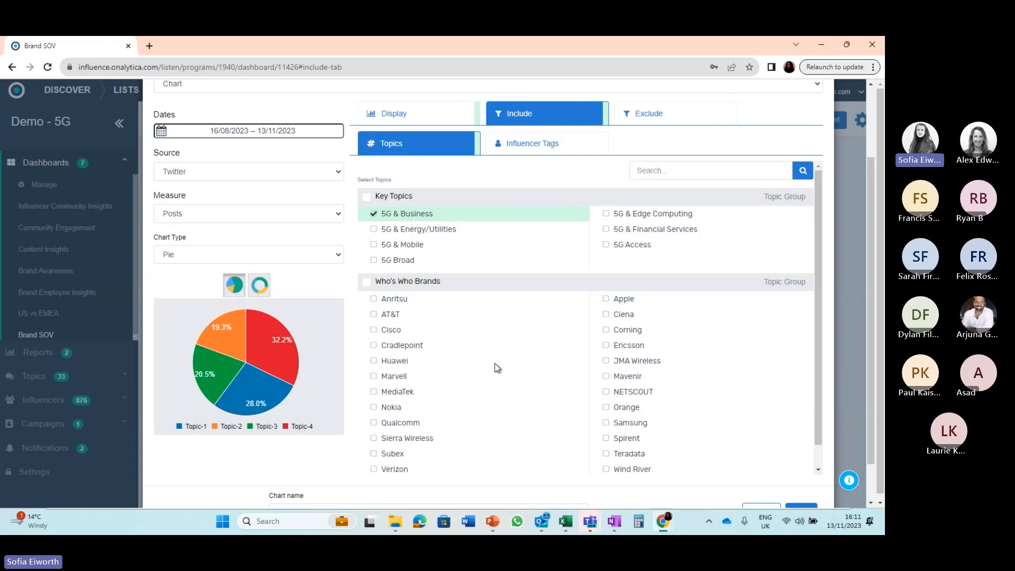
{"action": "left_click", "coordinate": [511, 150]}
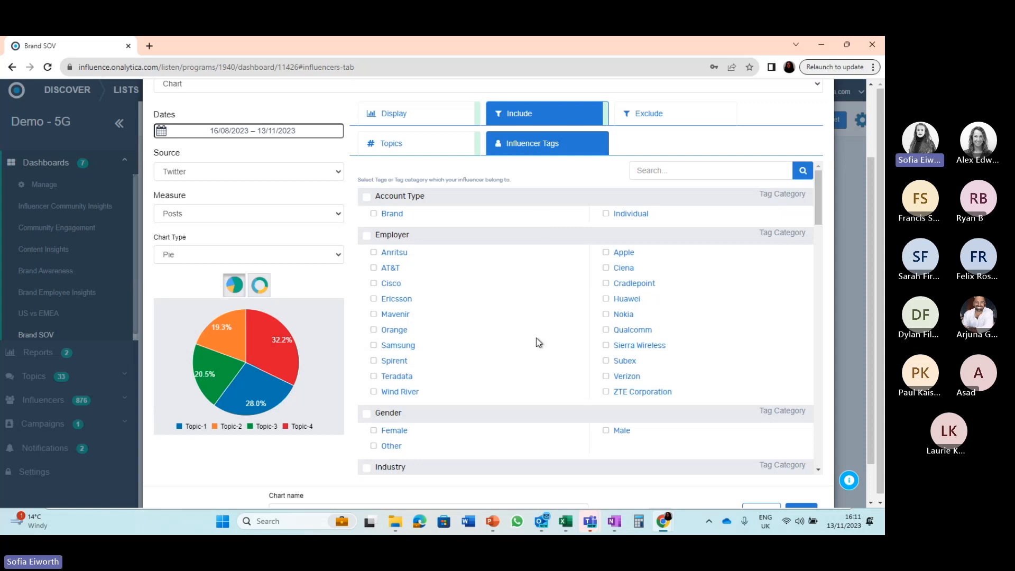
{"action": "scroll", "coordinate": [537, 341], "scroll_direction": "down", "scroll_amount": 5}
{"action": "scroll", "coordinate": [537, 340], "scroll_direction": "down", "scroll_amount": 2}
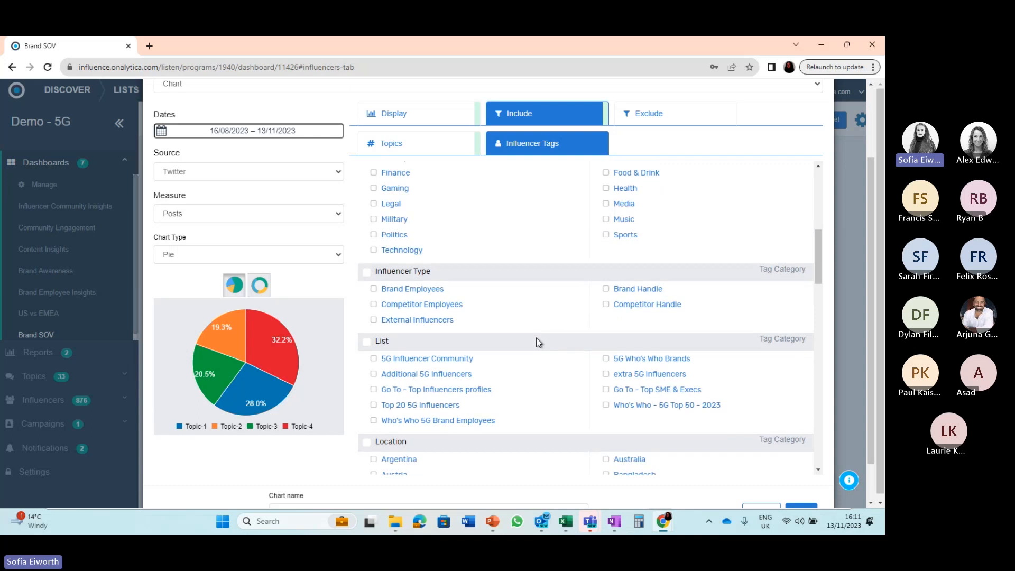
{"action": "left_click", "coordinate": [373, 320]}
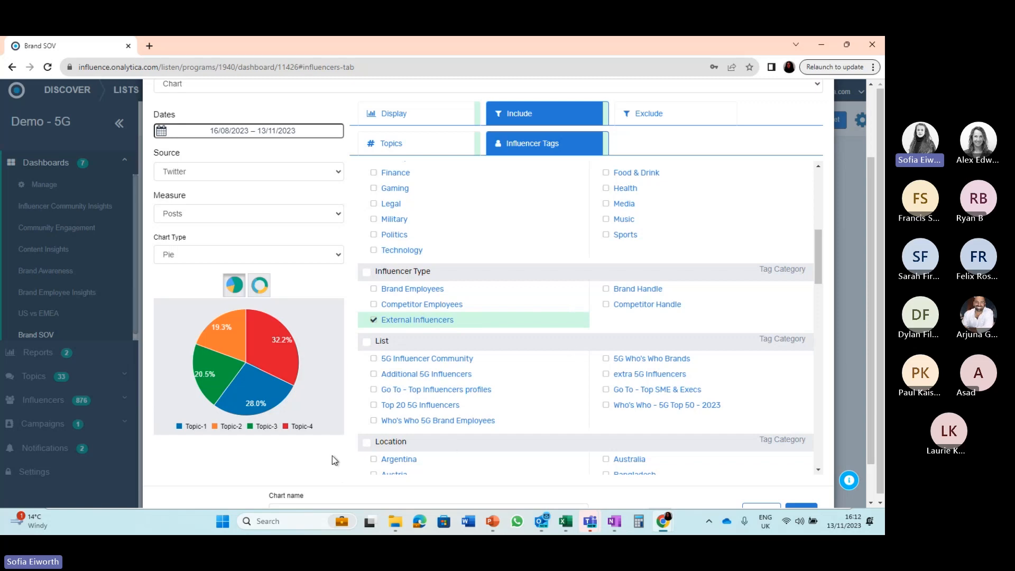
Name the pie chart "SOV - 5G & Business - Last 90 days".
{"action": "mouse_move", "coordinate": [254, 376]}
{"action": "scroll", "coordinate": [354, 458], "scroll_direction": "down", "scroll_amount": 1}
{"action": "left_click", "coordinate": [346, 464]}
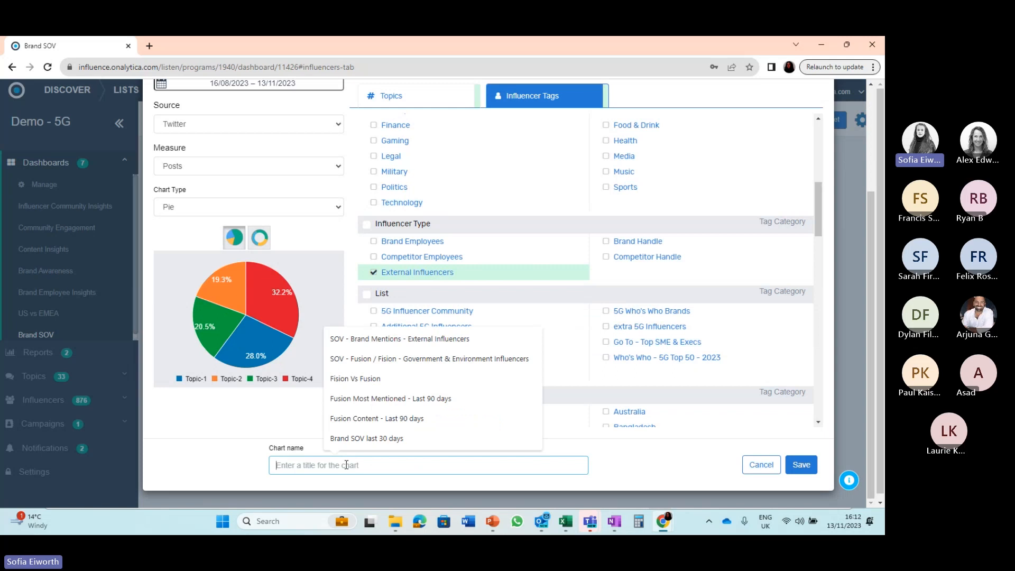
{"action": "left_click", "coordinate": [254, 421]}
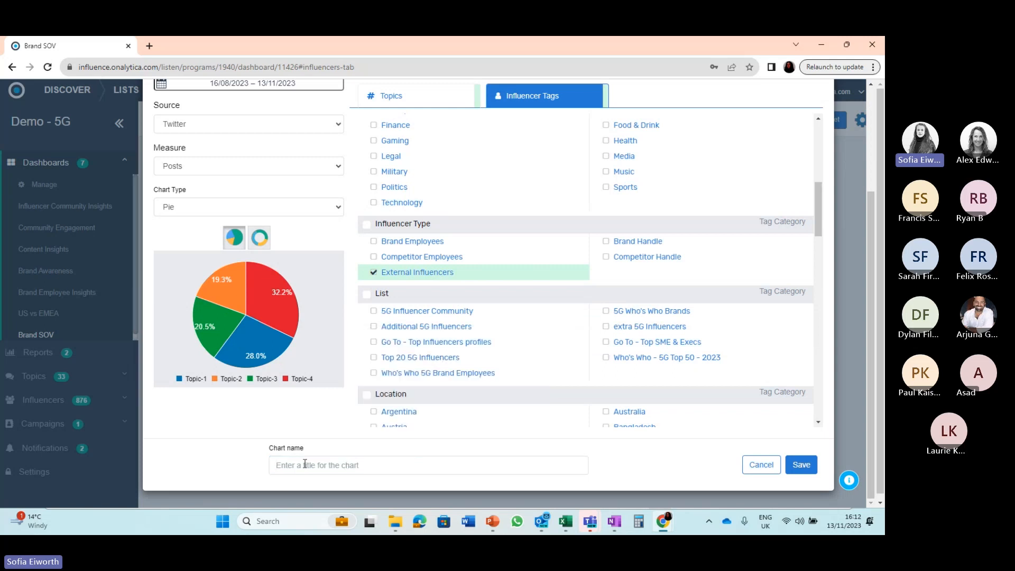
{"action": "left_click", "coordinate": [304, 466]}
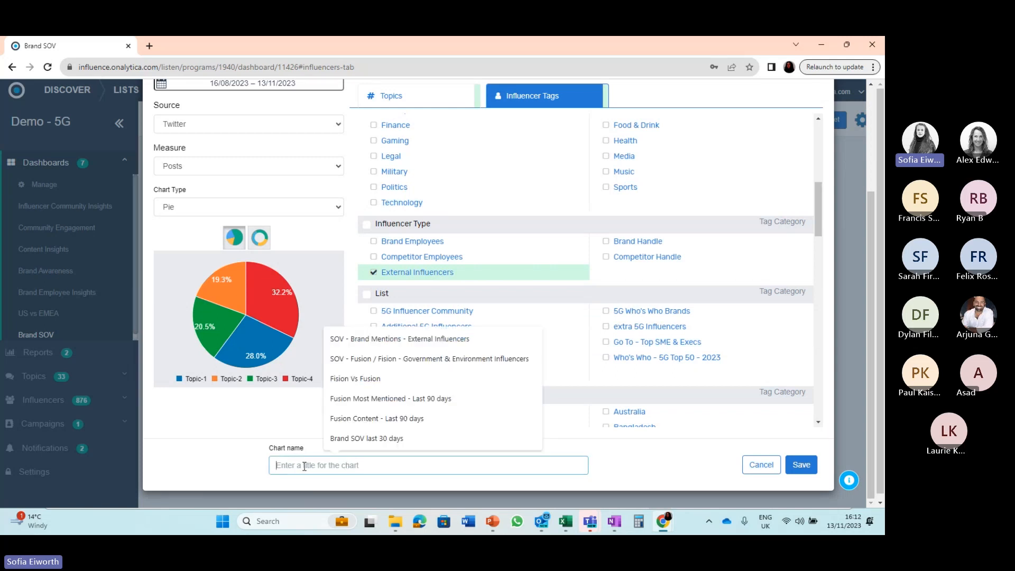
{"action": "type", "text": "SOV"}
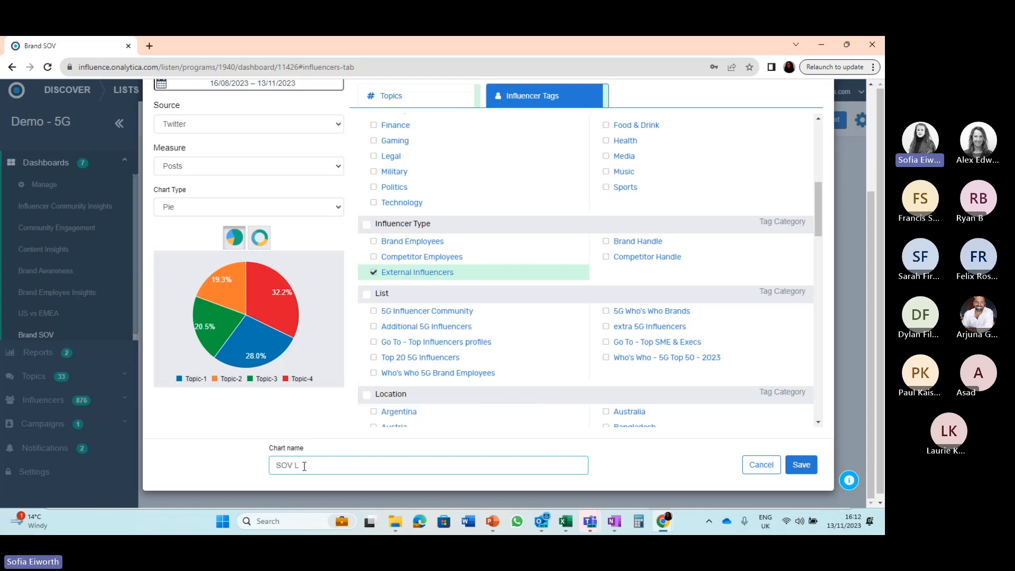
{"action": "type", "text": " - "}
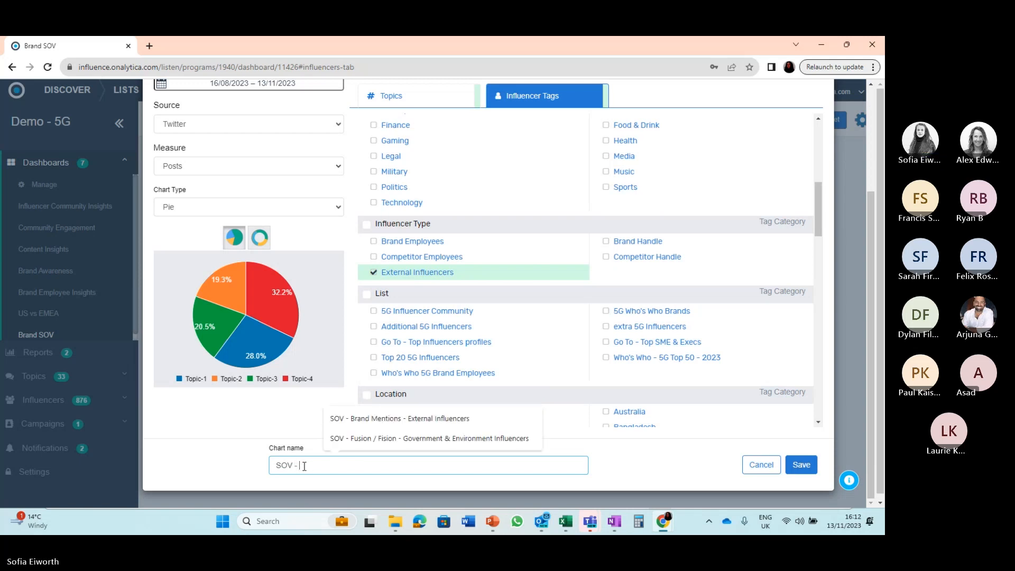
{"action": "type", "text": "5G & Business - Last 90 days"}
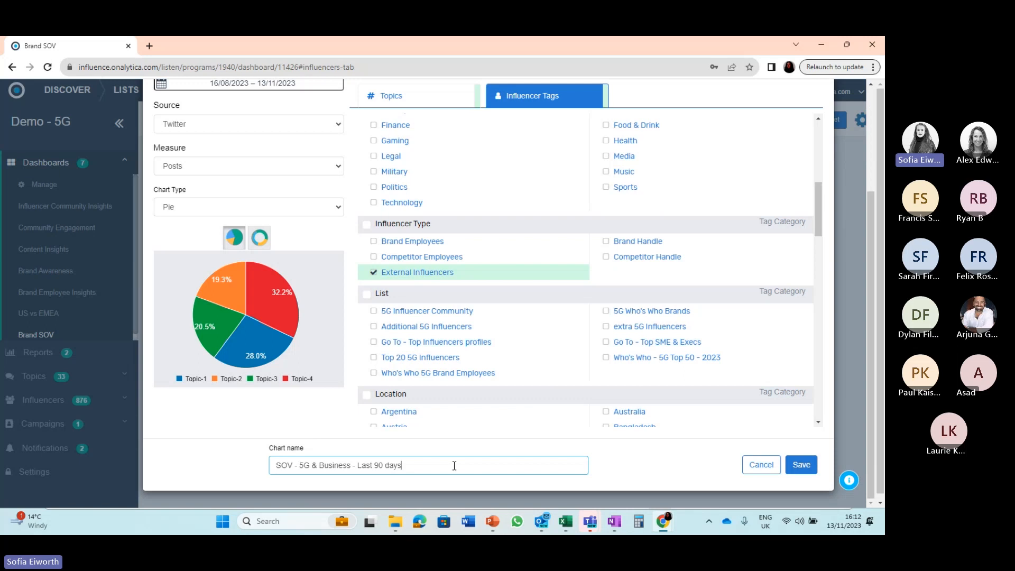
{"action": "left_click_drag", "start_coordinate": [775, 366], "coordinate": [793, 238]}
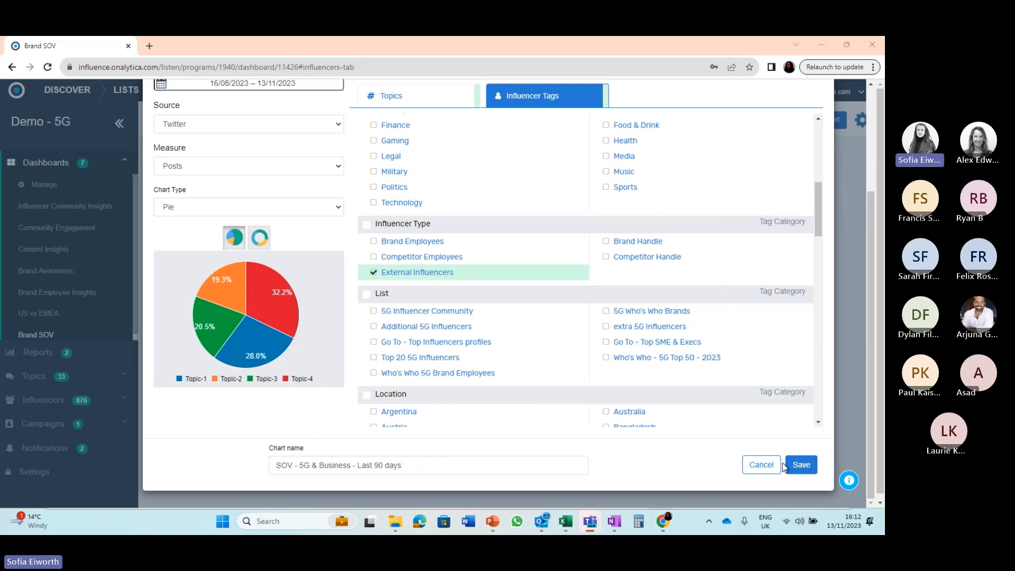
Save the pie chart to the Brand SOV dashboard and enlarge its widget to about one third of the dashboard's width.
{"action": "left_click", "coordinate": [801, 465]}
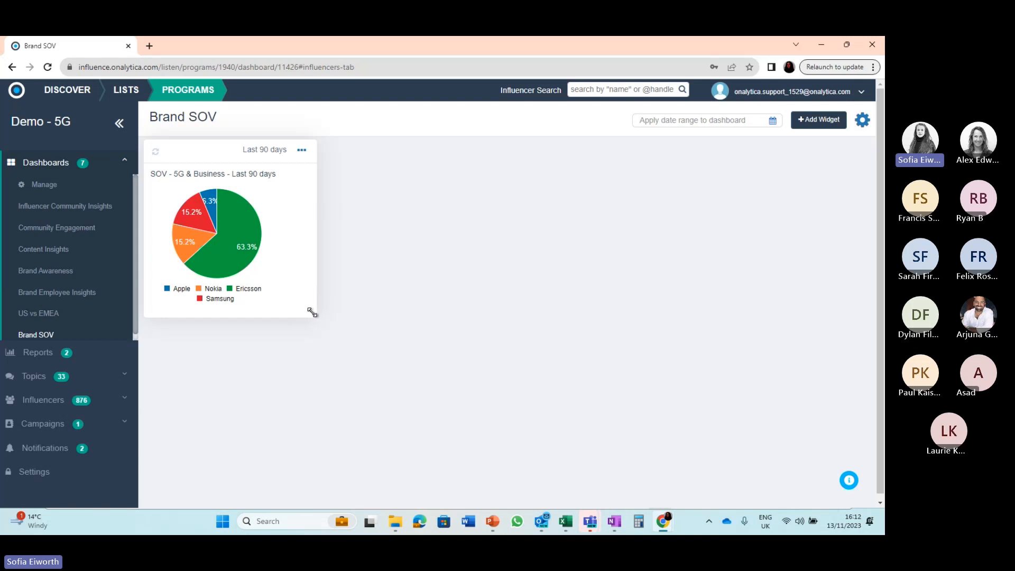
{"action": "left_click_drag", "start_coordinate": [311, 311], "coordinate": [399, 373]}
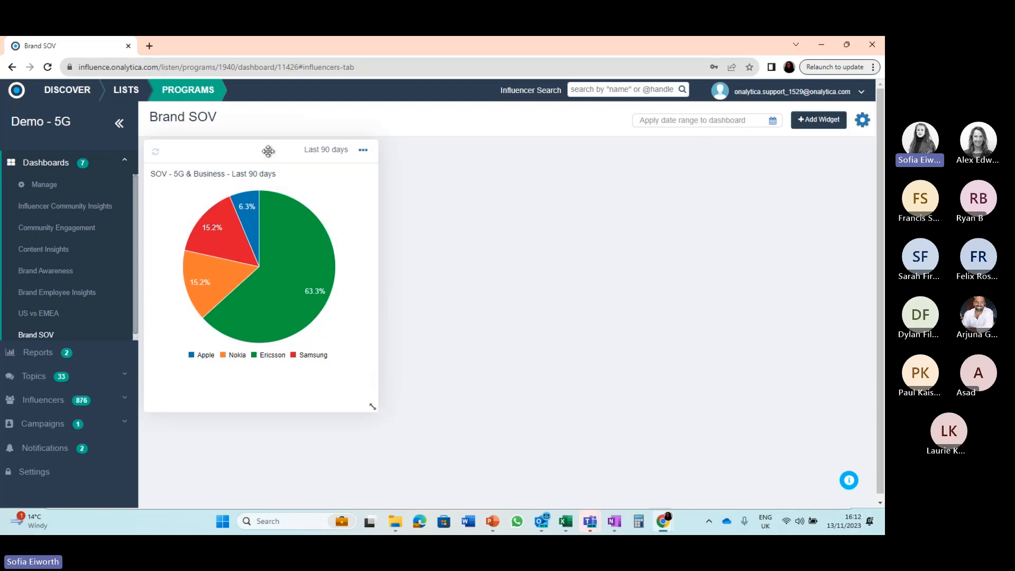
{"action": "mouse_move", "coordinate": [269, 151]}
{"action": "left_mouse_down"}
{"action": "mouse_move", "coordinate": [376, 164]}
{"action": "mouse_move", "coordinate": [403, 219]}
{"action": "mouse_move", "coordinate": [388, 166]}
{"action": "mouse_move", "coordinate": [361, 200]}
{"action": "mouse_move", "coordinate": [266, 157]}
{"action": "left_mouse_up"}
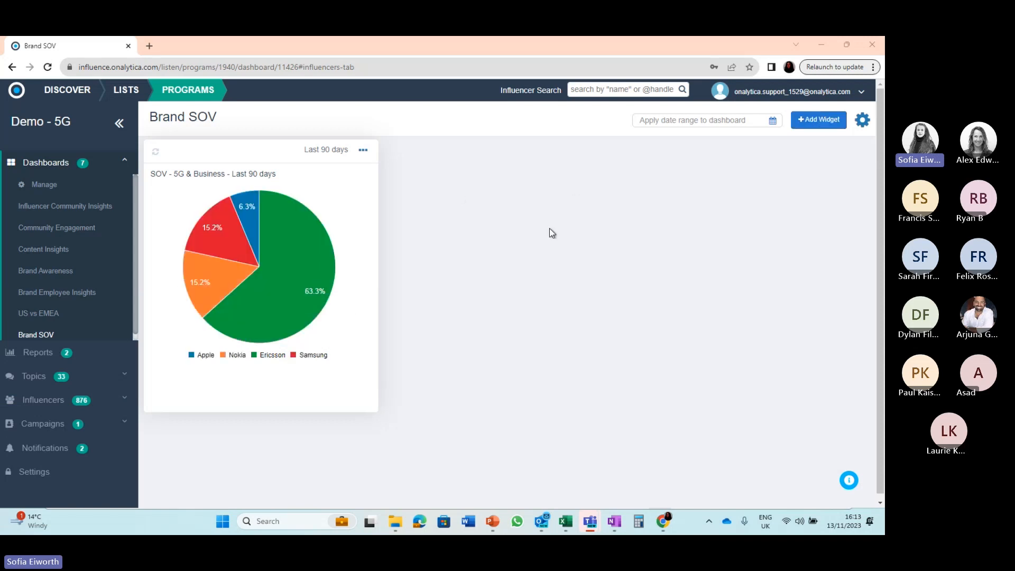
Add another Charts widget covering the last 90 days and set its trend chart to the area style.
{"action": "left_click", "coordinate": [818, 122]}
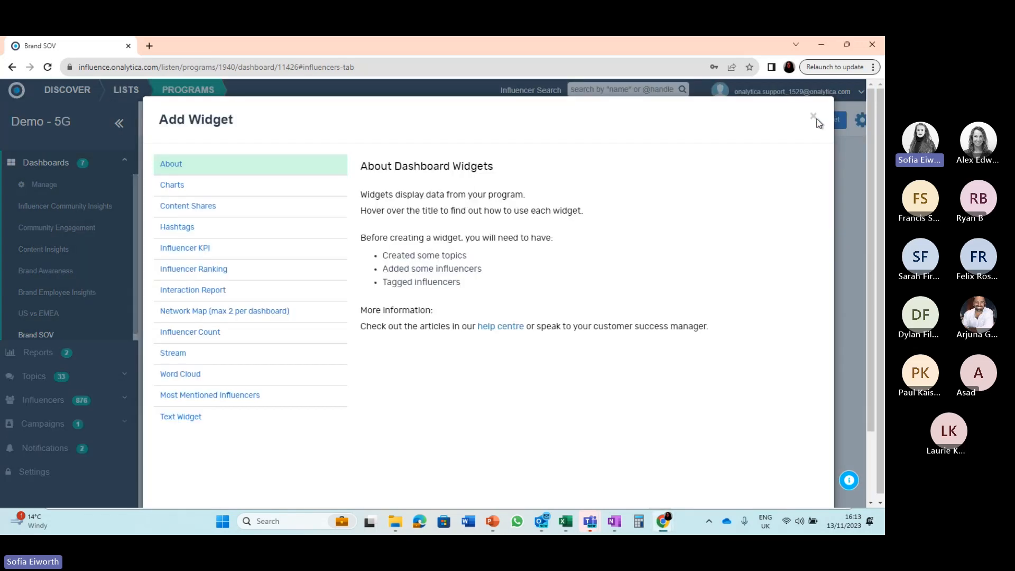
{"action": "mouse_move", "coordinate": [180, 190]}
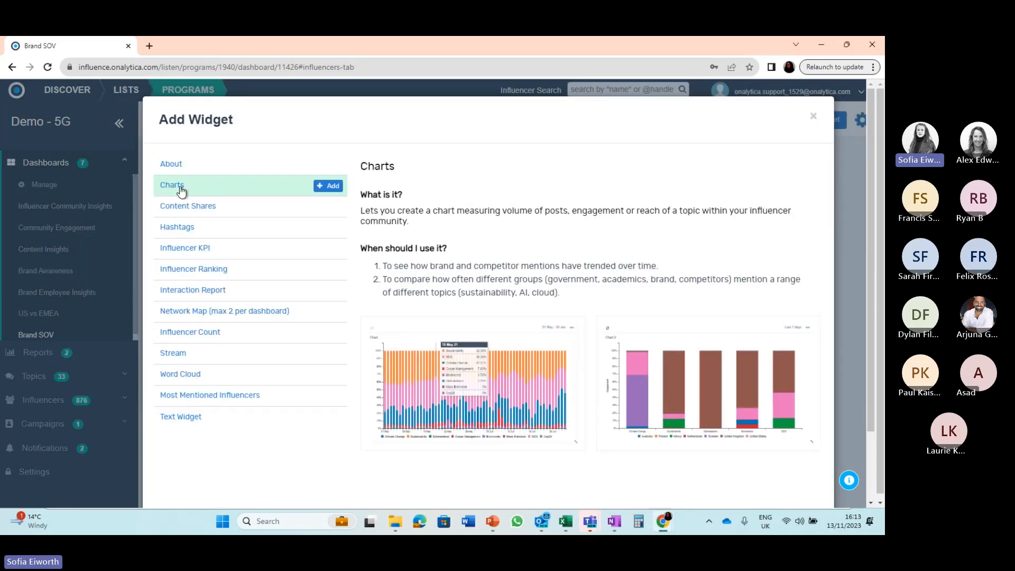
{"action": "left_click", "coordinate": [181, 190]}
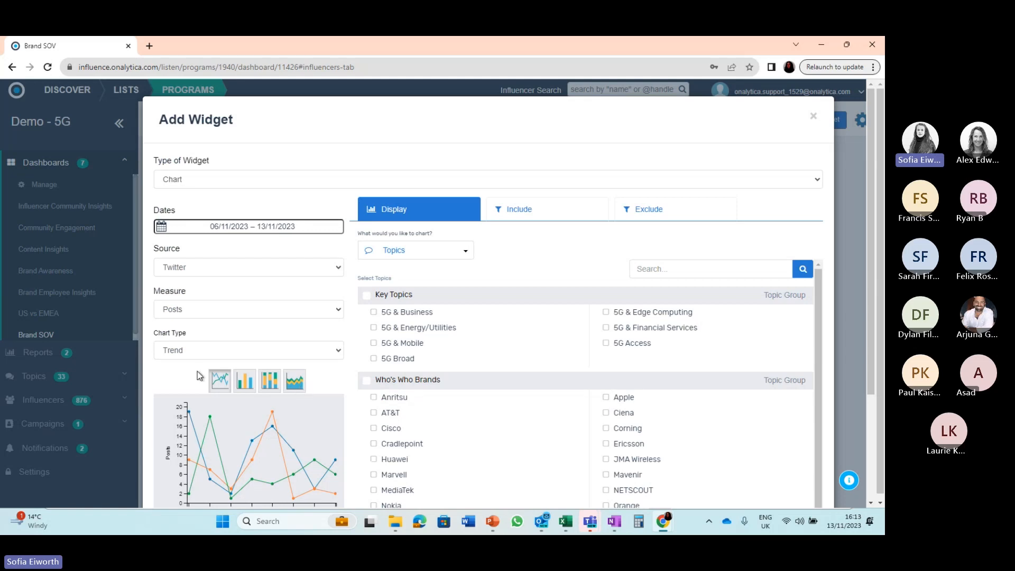
{"action": "left_click", "coordinate": [302, 230]}
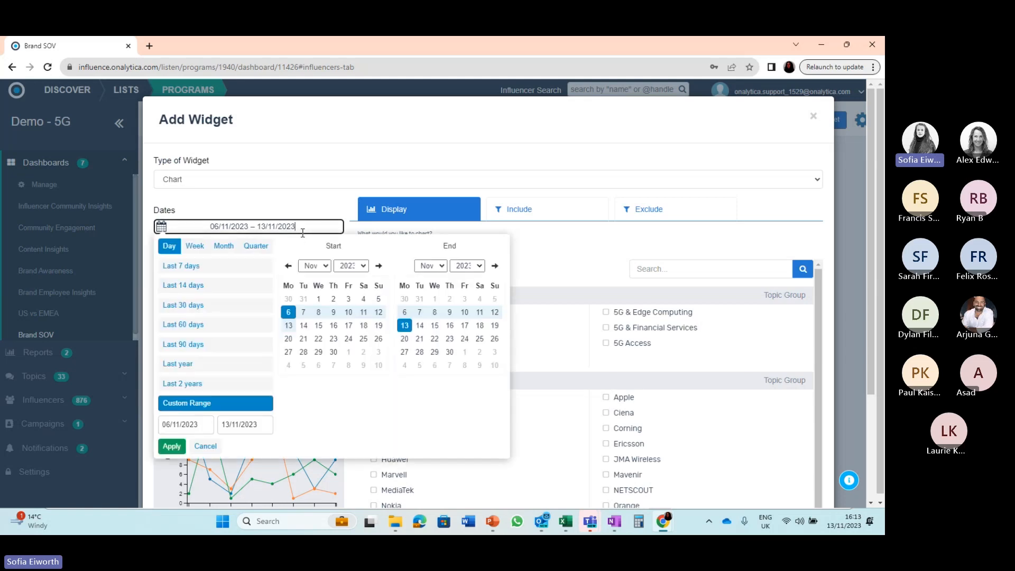
{"action": "left_click", "coordinate": [218, 347]}
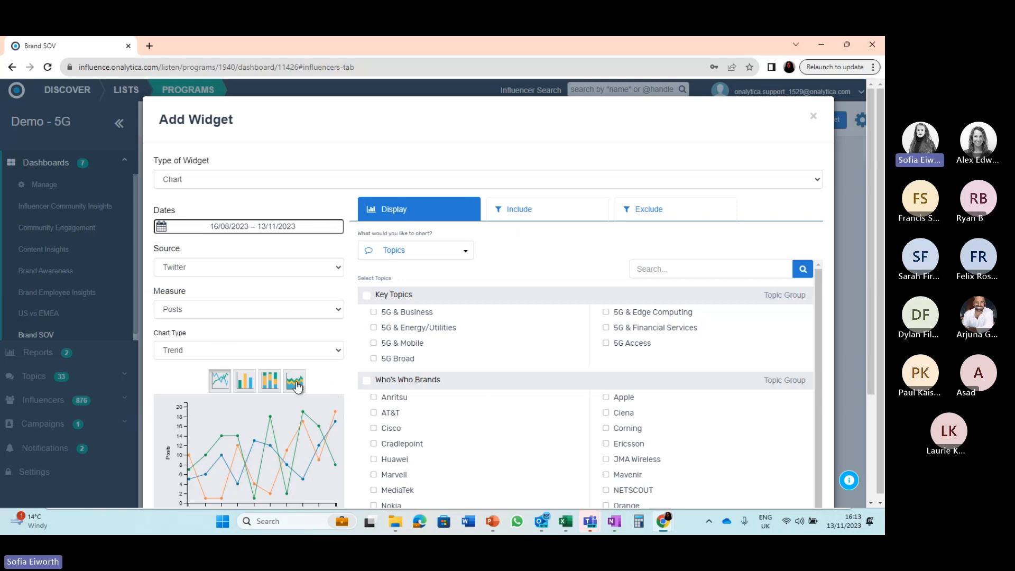
{"action": "scroll", "coordinate": [312, 323], "scroll_direction": "down", "scroll_amount": 2}
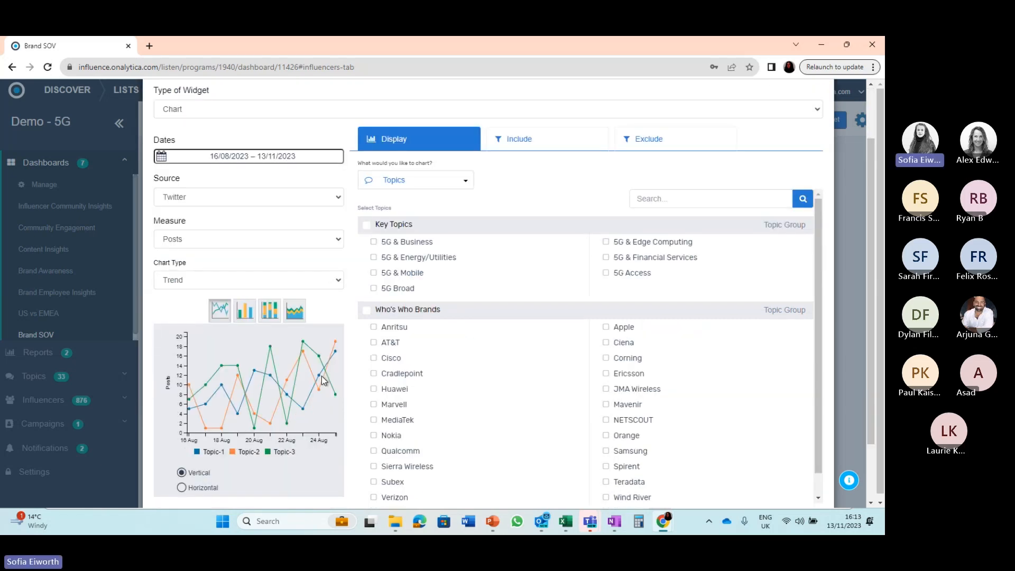
{"action": "left_click", "coordinate": [295, 312]}
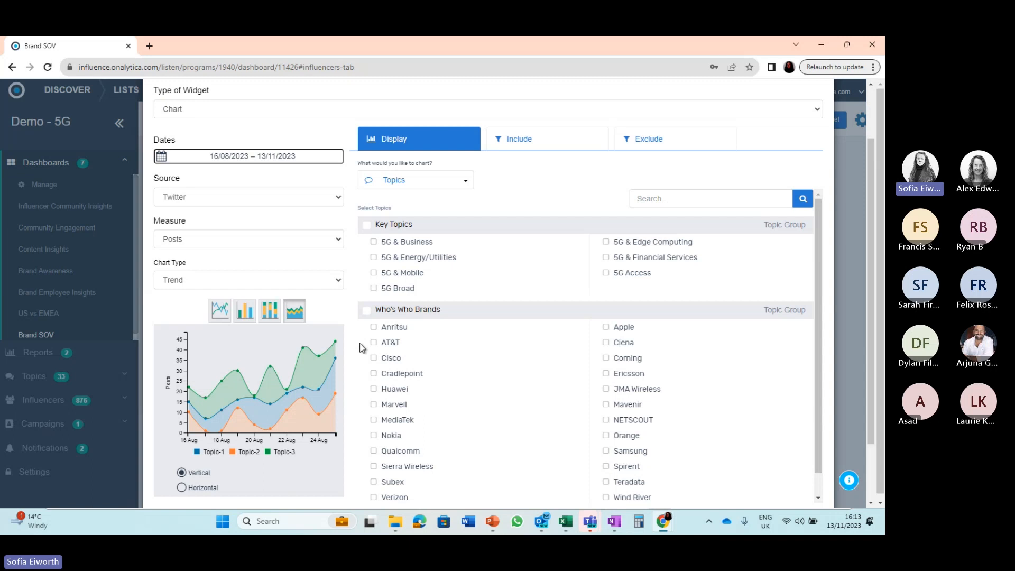
Select Apple, Ericsson, Samsung and Nokia from Who's Who Brands as the trend chart's topics.
{"action": "scroll", "coordinate": [361, 346], "scroll_direction": "down", "scroll_amount": 1}
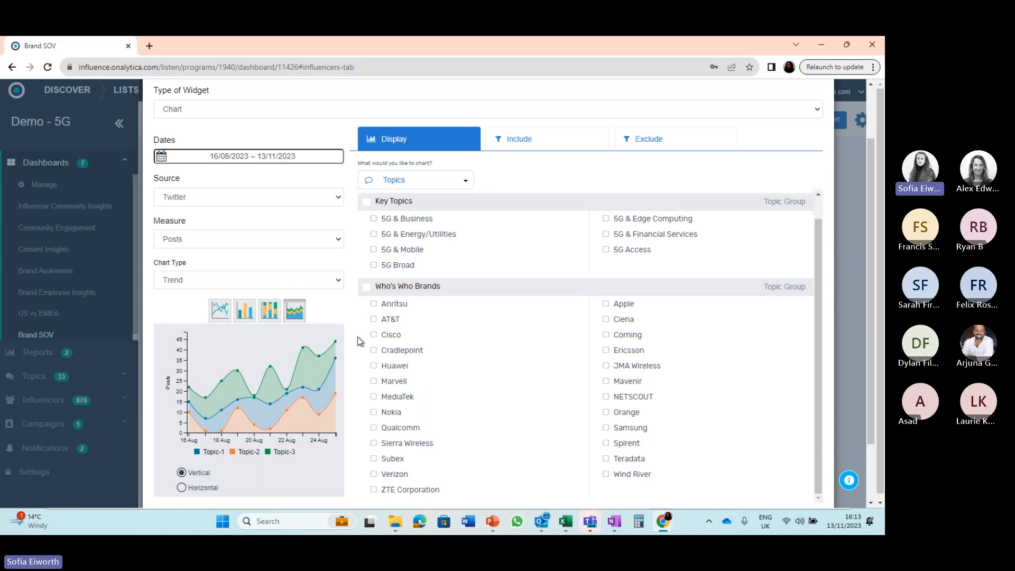
{"action": "left_click", "coordinate": [607, 305]}
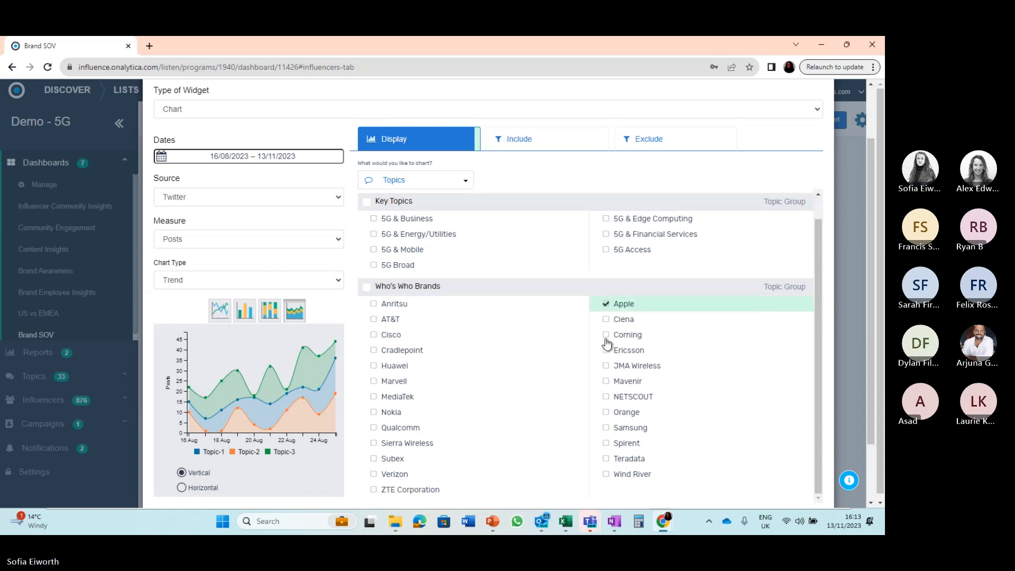
{"action": "left_click", "coordinate": [606, 351]}
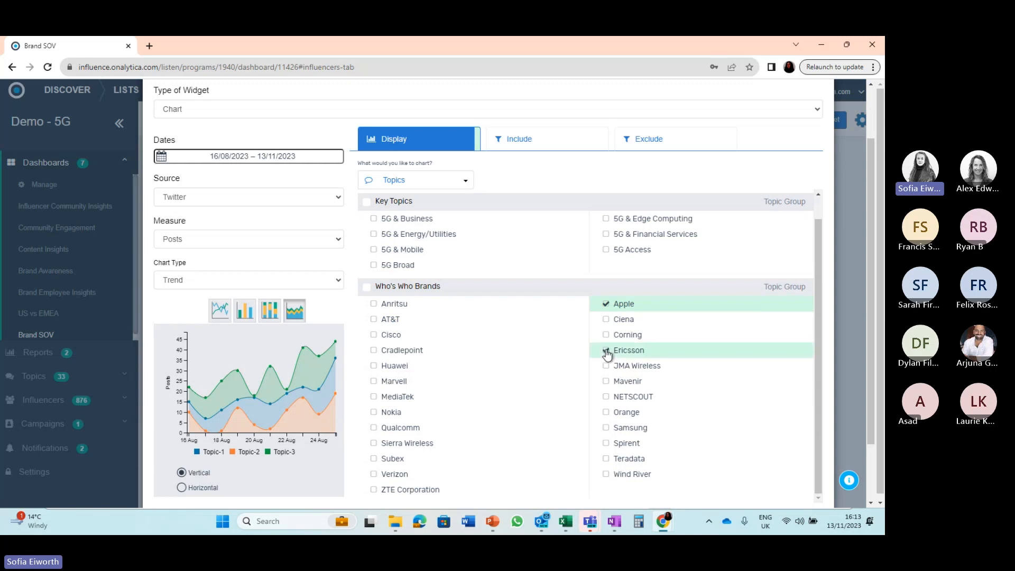
{"action": "left_click", "coordinate": [606, 428]}
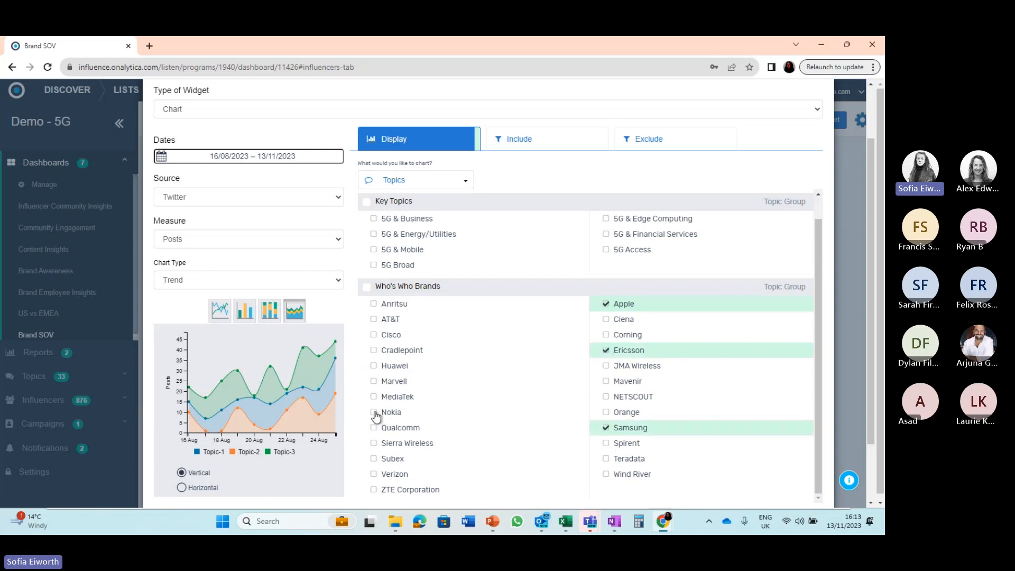
{"action": "left_click", "coordinate": [375, 413]}
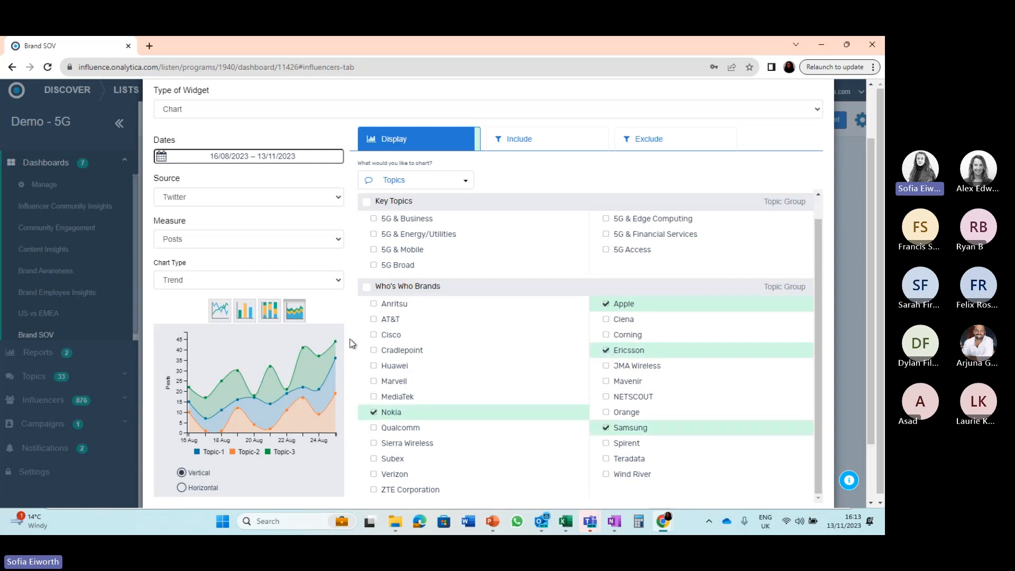
Limit the trend chart to the 5G & Business topic and influencers tagged External Influencers.
{"action": "left_click", "coordinate": [544, 152]}
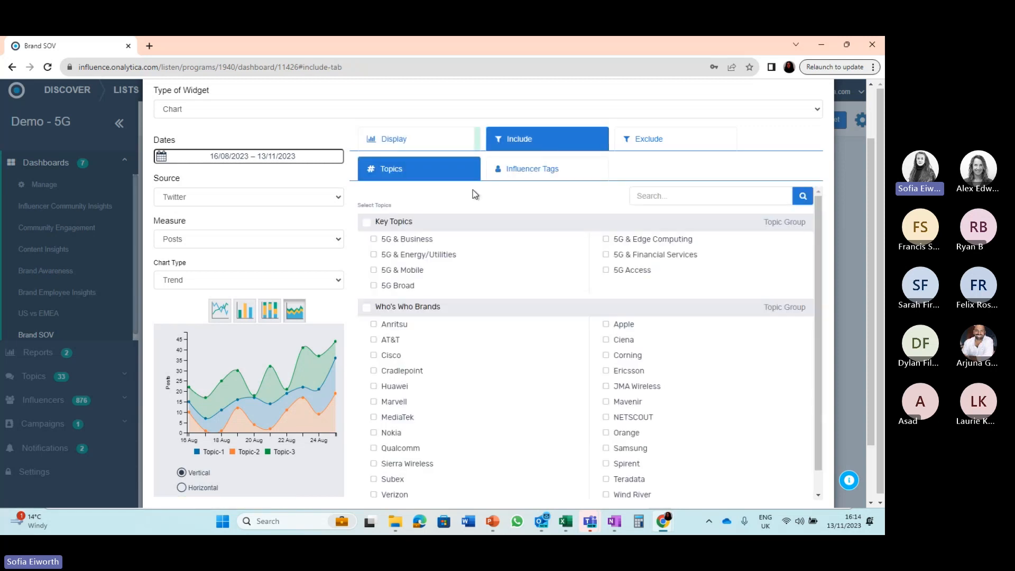
{"action": "left_click", "coordinate": [374, 240]}
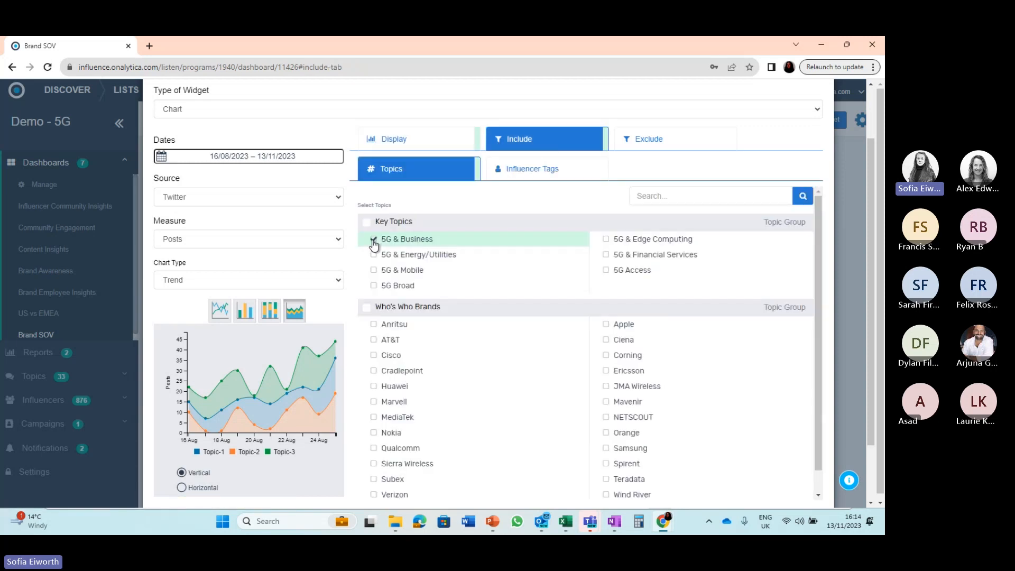
{"action": "left_click", "coordinate": [532, 167]}
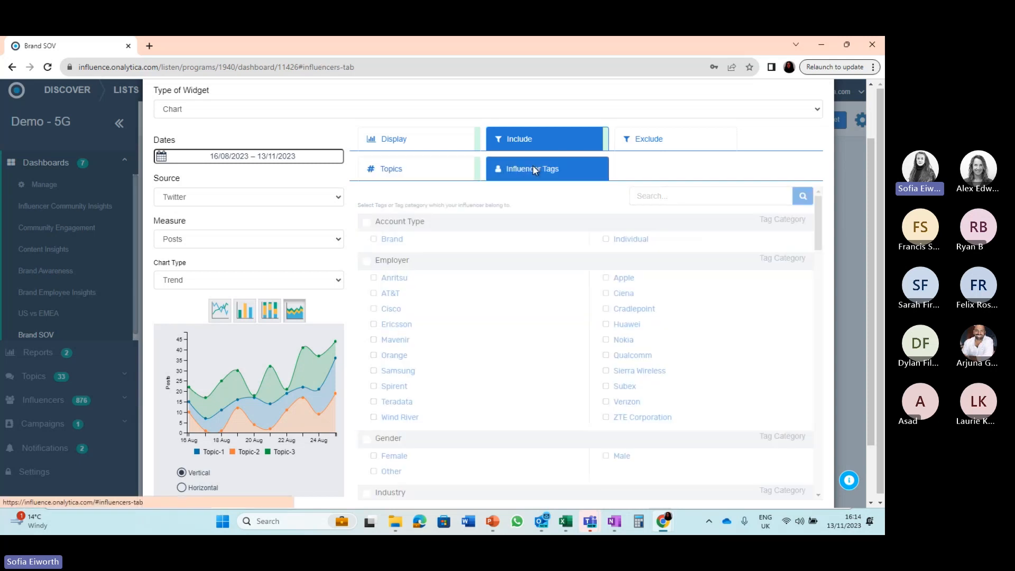
{"action": "scroll", "coordinate": [466, 376], "scroll_direction": "down", "scroll_amount": 5}
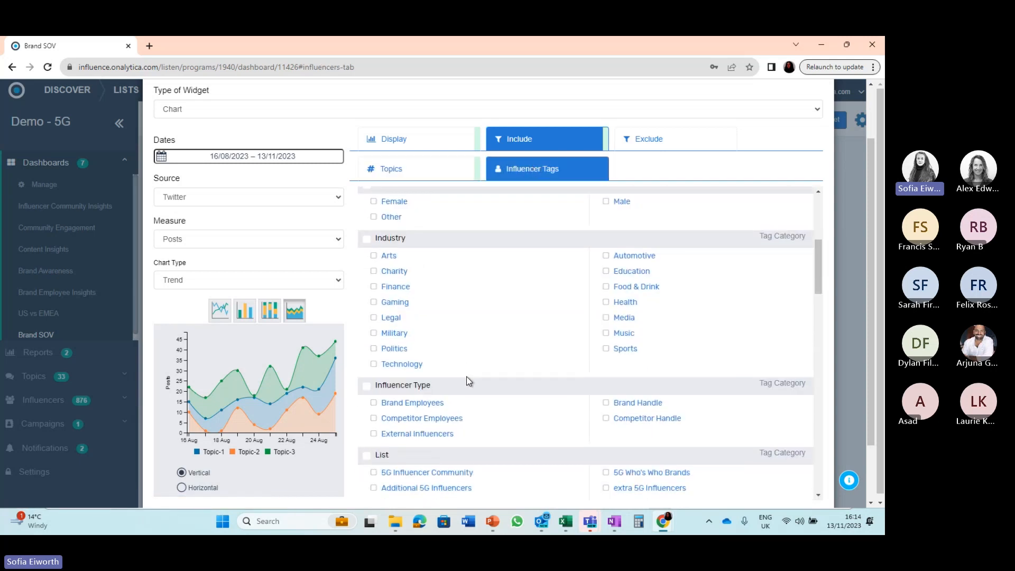
{"action": "left_click", "coordinate": [374, 434]}
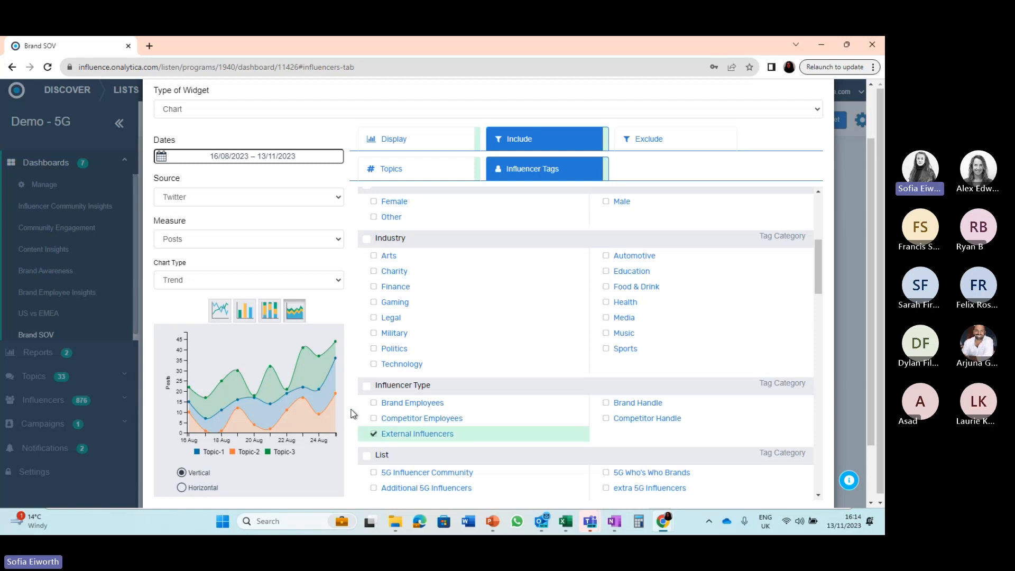
Name the trend chart "SOV Trendline - 5G business - Last 90 days".
{"action": "scroll", "coordinate": [351, 414], "scroll_direction": "down", "scroll_amount": 2}
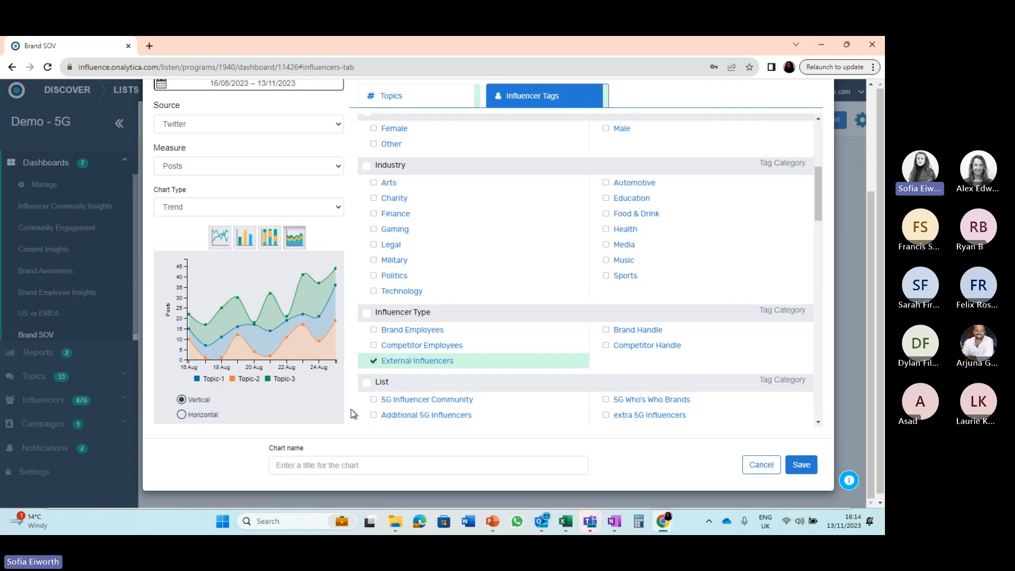
{"action": "left_click", "coordinate": [356, 469]}
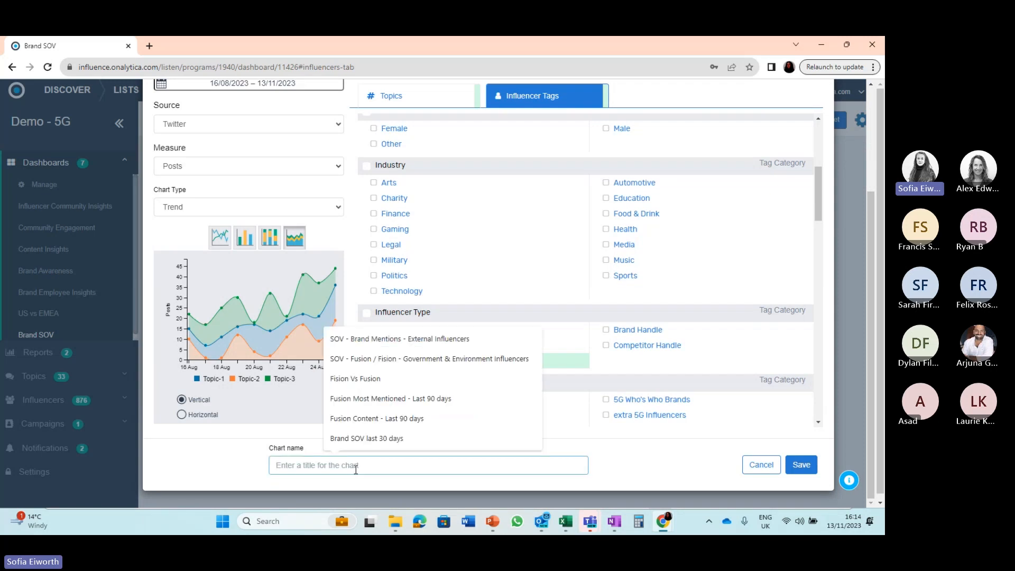
{"action": "type", "text": "SOV Trendlin"}
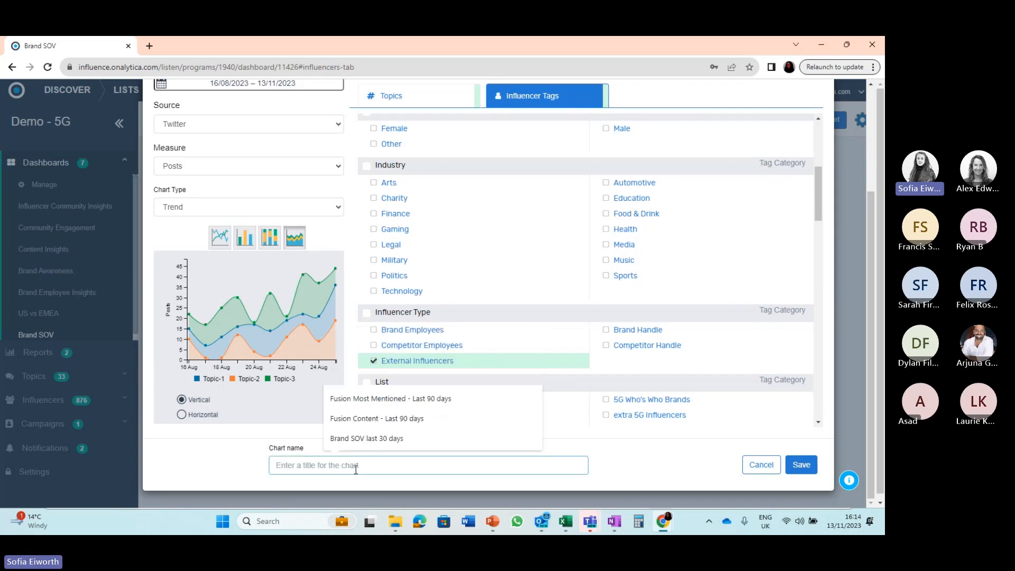
{"action": "type", "text": "e - "}
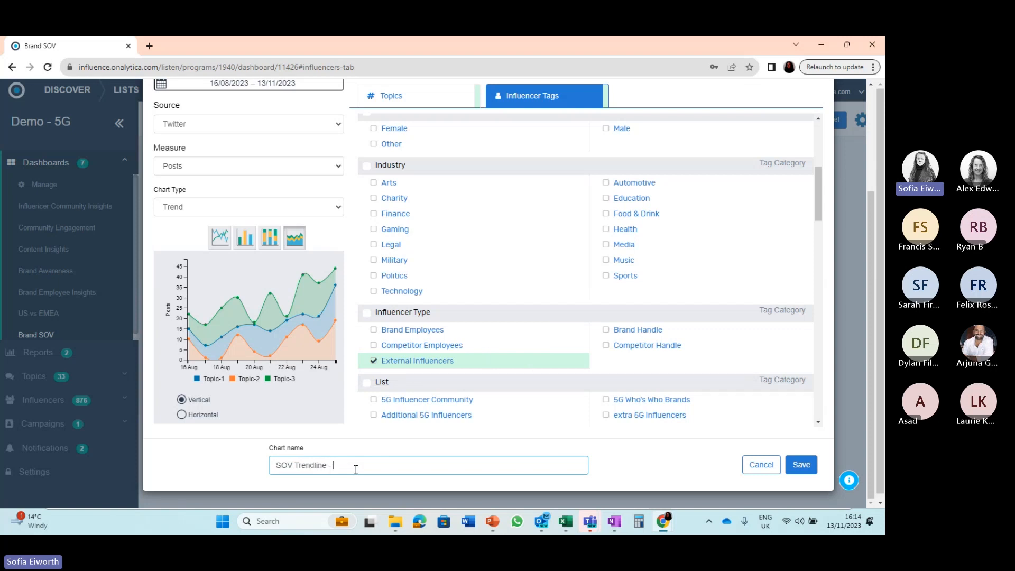
{"action": "type", "text": "5G business - Last 90 days"}
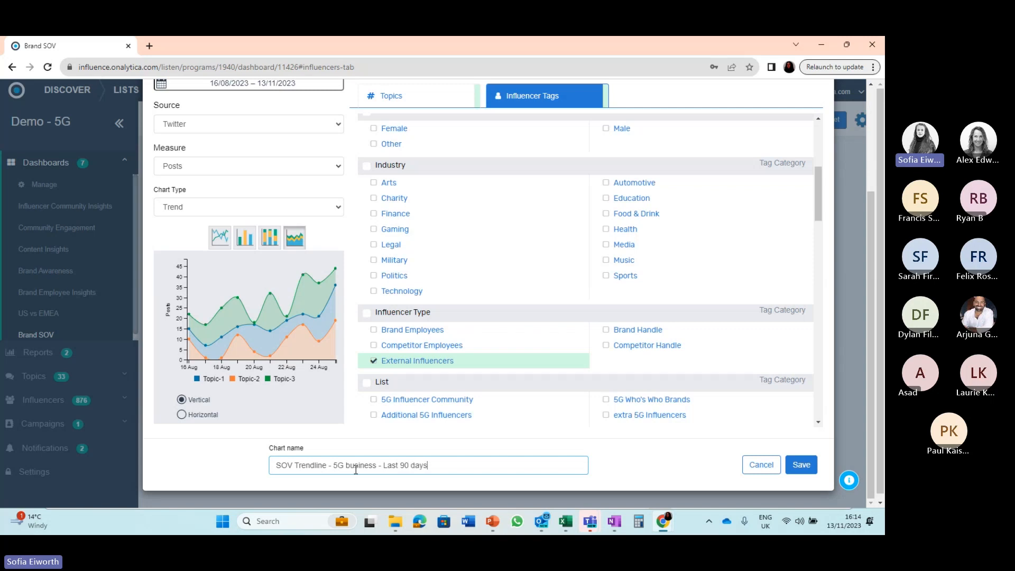
Save the trend chart and enlarge its widget to fill the space beside the pie chart at matching height.
{"action": "left_click", "coordinate": [799, 464]}
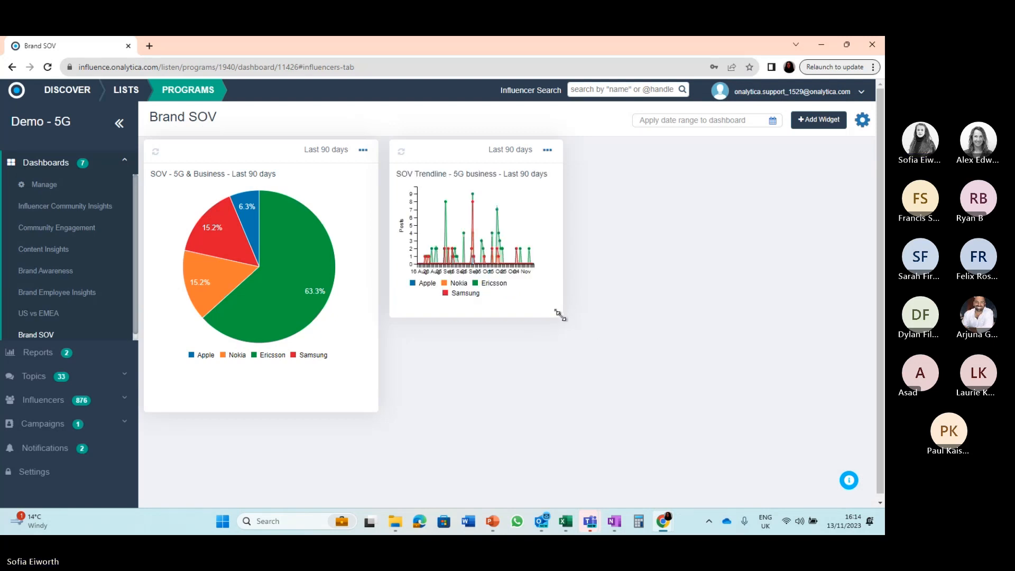
{"action": "left_click_drag", "start_coordinate": [560, 316], "coordinate": [844, 397]}
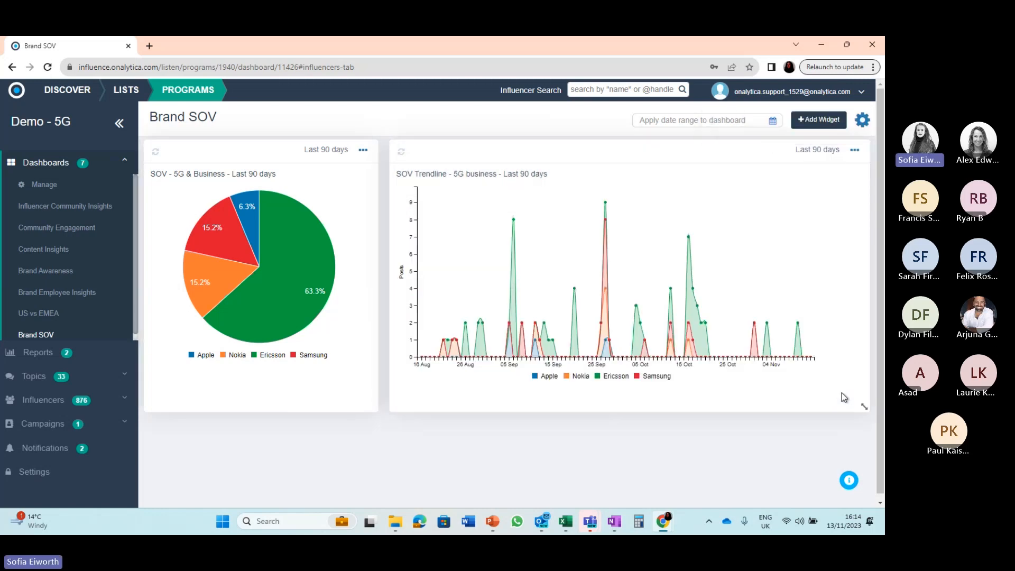
Change the SOV trendline chart's date grouping from daily to Week, keeping the last 90 days, and save the chart.
{"action": "mouse_move", "coordinate": [447, 360]}
{"action": "left_click", "coordinate": [853, 151]}
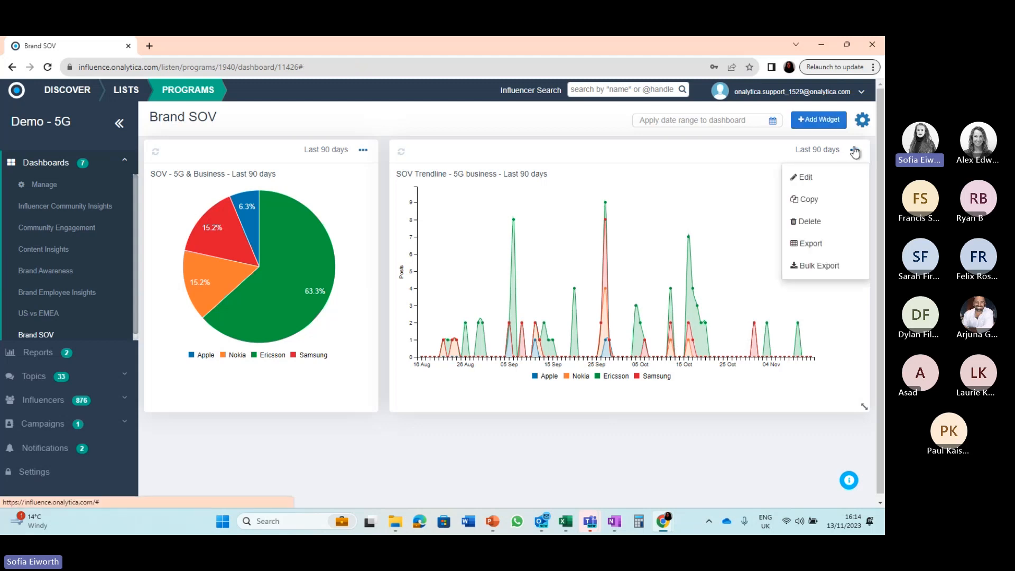
{"action": "left_click", "coordinate": [804, 177]}
{"action": "left_click", "coordinate": [175, 184]}
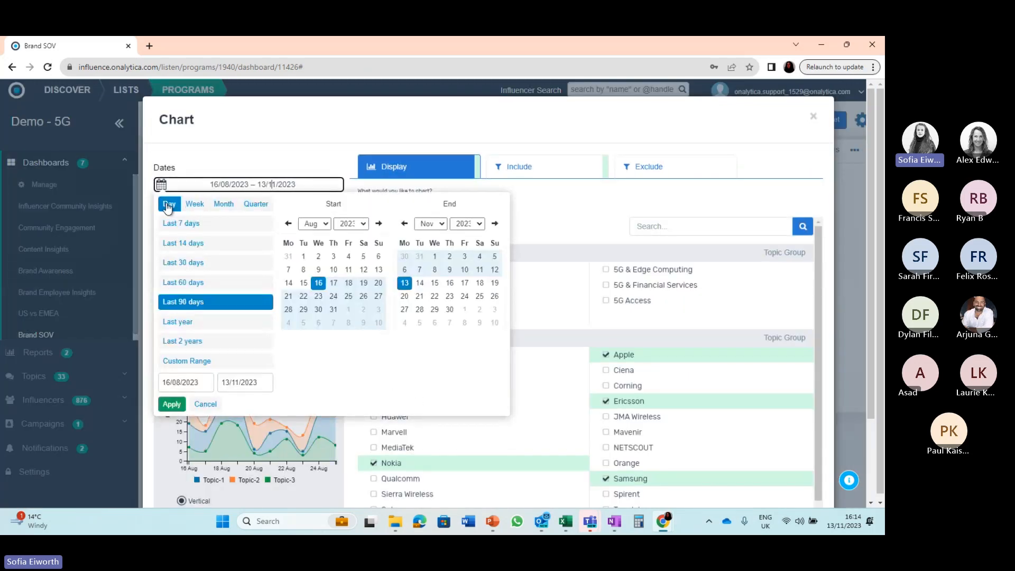
{"action": "left_click", "coordinate": [195, 206]}
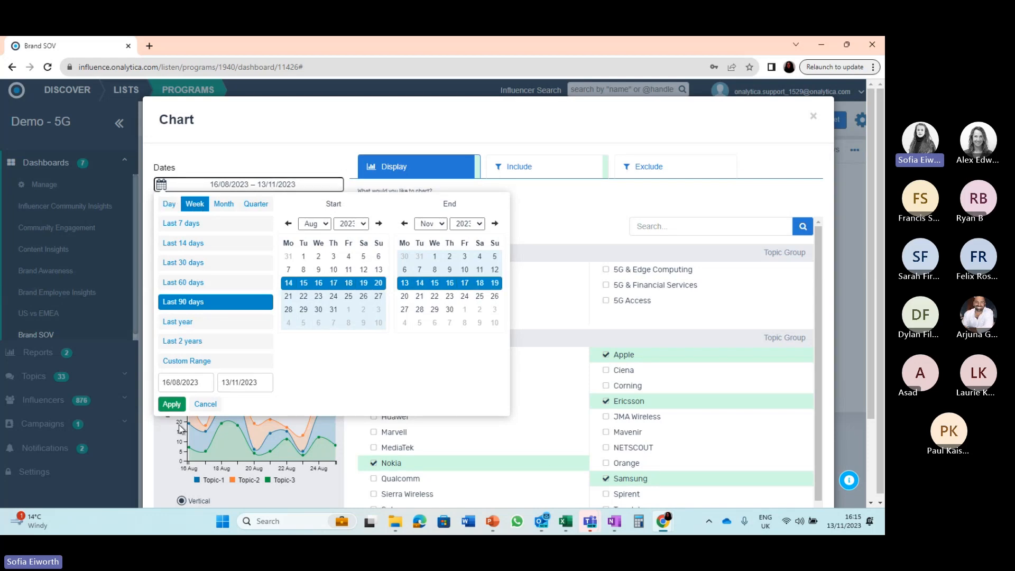
{"action": "left_click", "coordinate": [172, 404]}
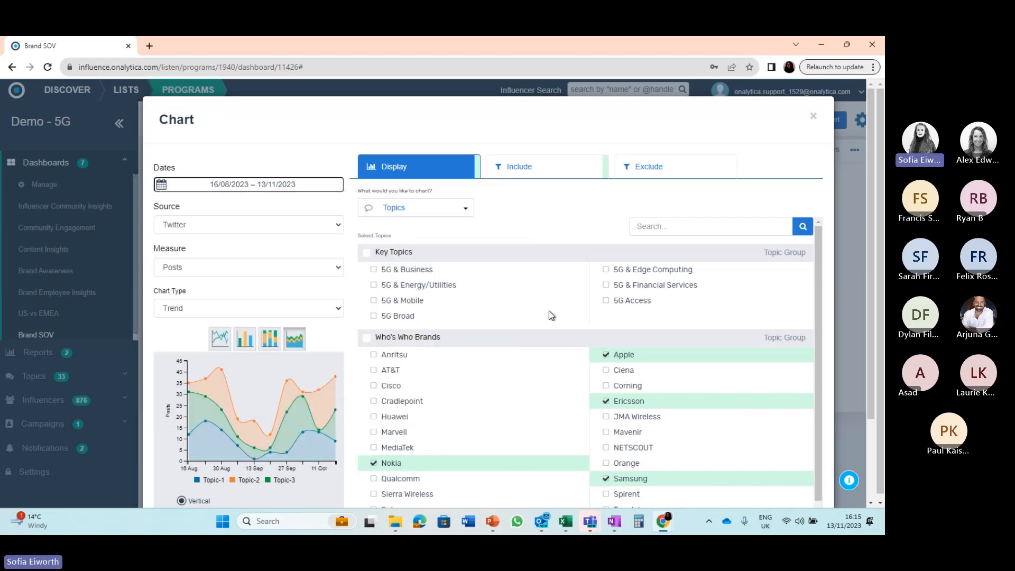
{"action": "scroll", "coordinate": [640, 271], "scroll_direction": "down", "scroll_amount": 1}
{"action": "scroll", "coordinate": [335, 367], "scroll_direction": "down", "scroll_amount": 2}
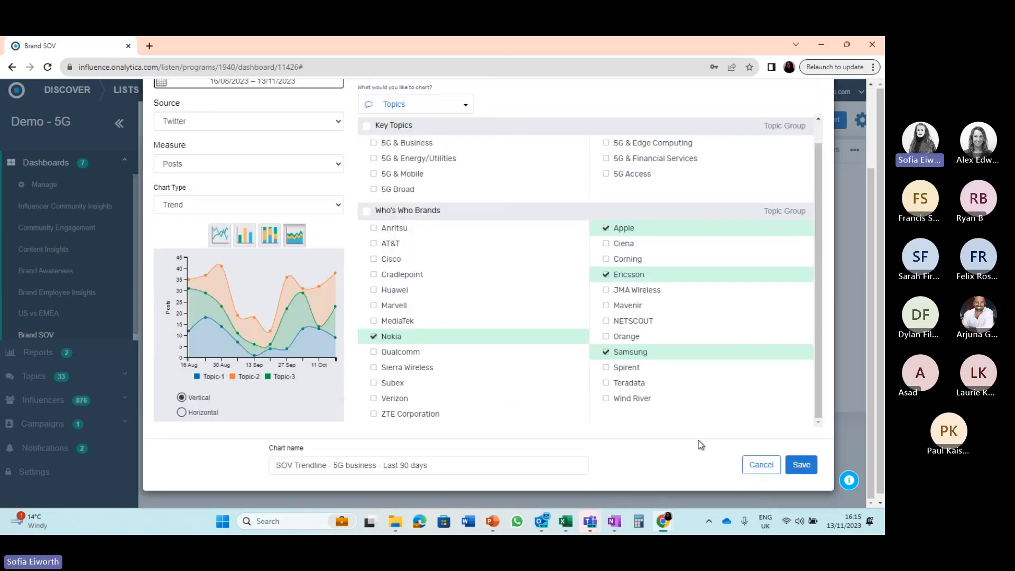
{"action": "left_click", "coordinate": [801, 464]}
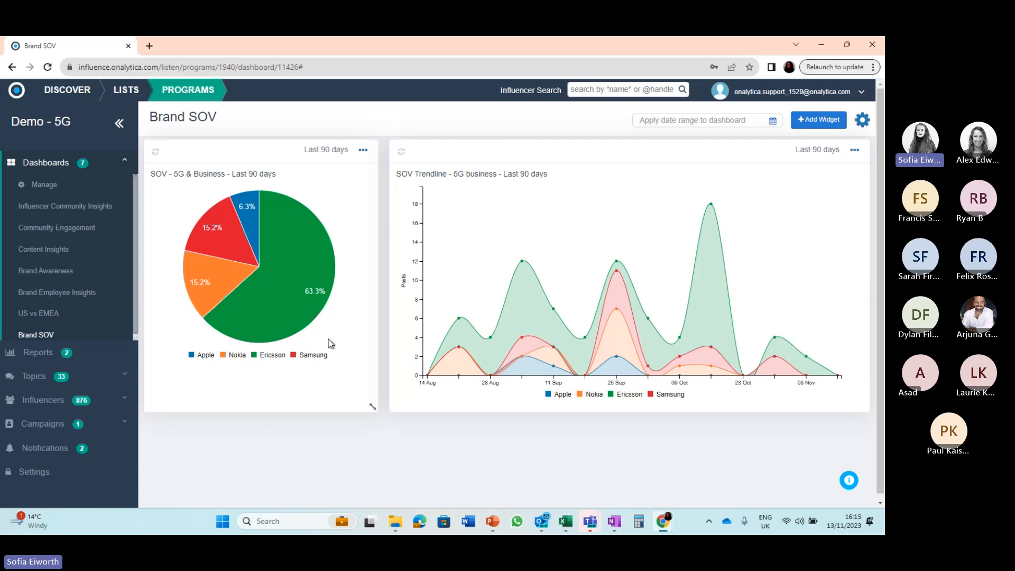
Examine the posts behind the Ericsson slice of the SOV pie chart, and close the list.
{"action": "mouse_move", "coordinate": [329, 266]}
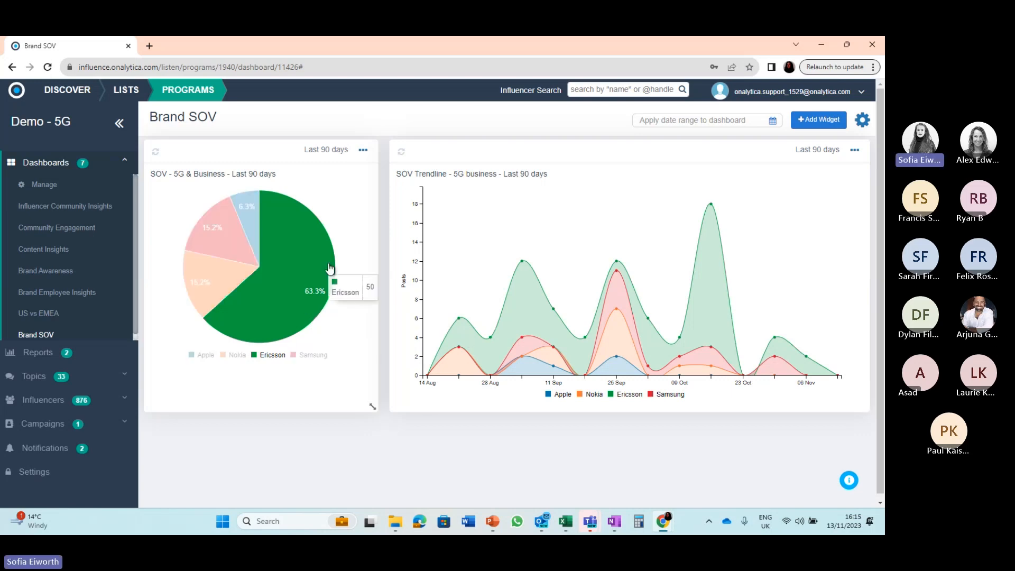
{"action": "left_click", "coordinate": [285, 238]}
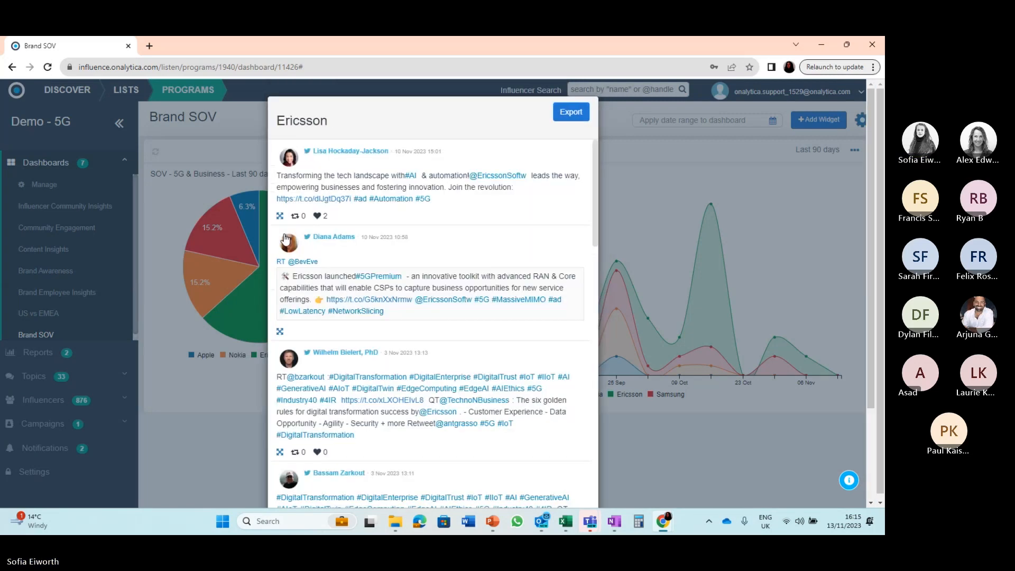
{"action": "scroll", "coordinate": [452, 330], "scroll_direction": "down", "scroll_amount": 2}
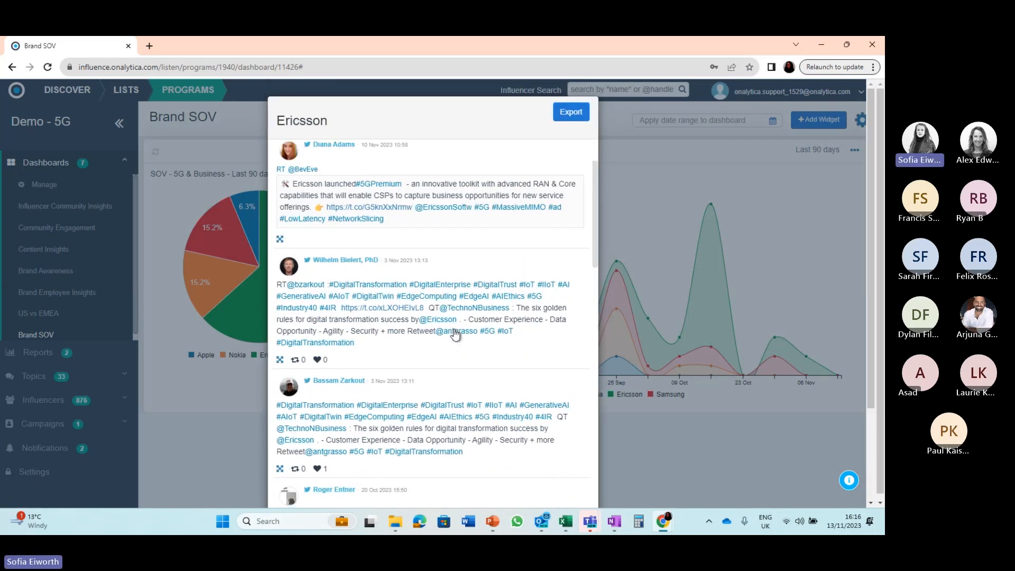
{"action": "scroll", "coordinate": [455, 334], "scroll_direction": "down", "scroll_amount": 8}
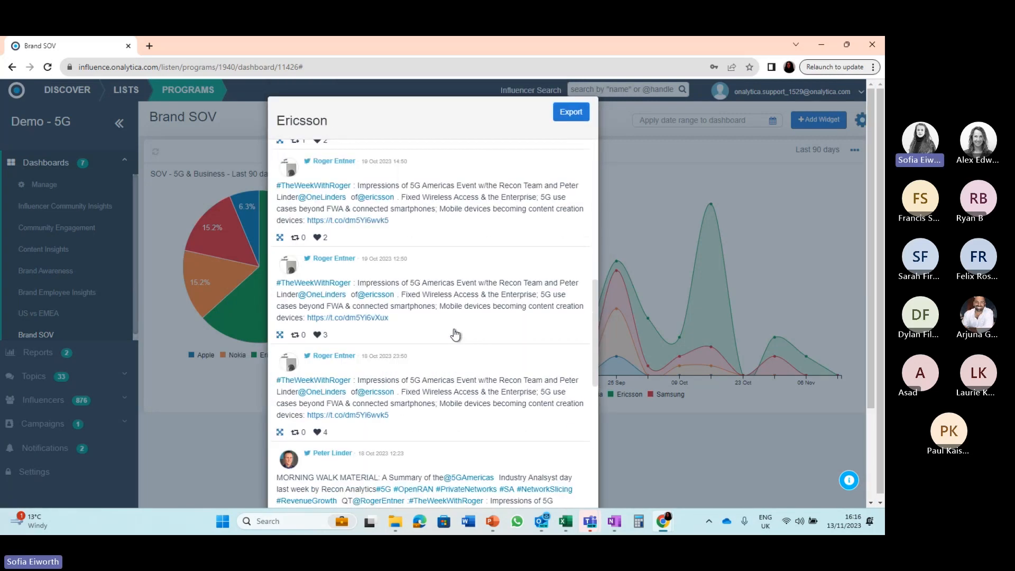
{"action": "scroll", "coordinate": [454, 334], "scroll_direction": "up", "scroll_amount": 8}
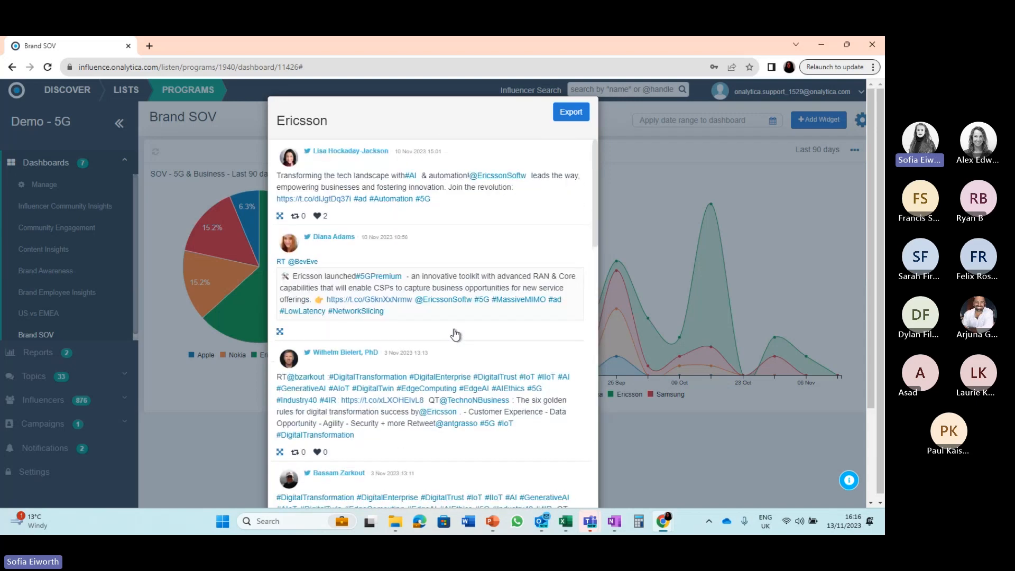
{"action": "scroll", "coordinate": [454, 316], "scroll_direction": "down", "scroll_amount": 5}
{"action": "scroll", "coordinate": [455, 316], "scroll_direction": "up", "scroll_amount": 6}
{"action": "left_click", "coordinate": [606, 120]}
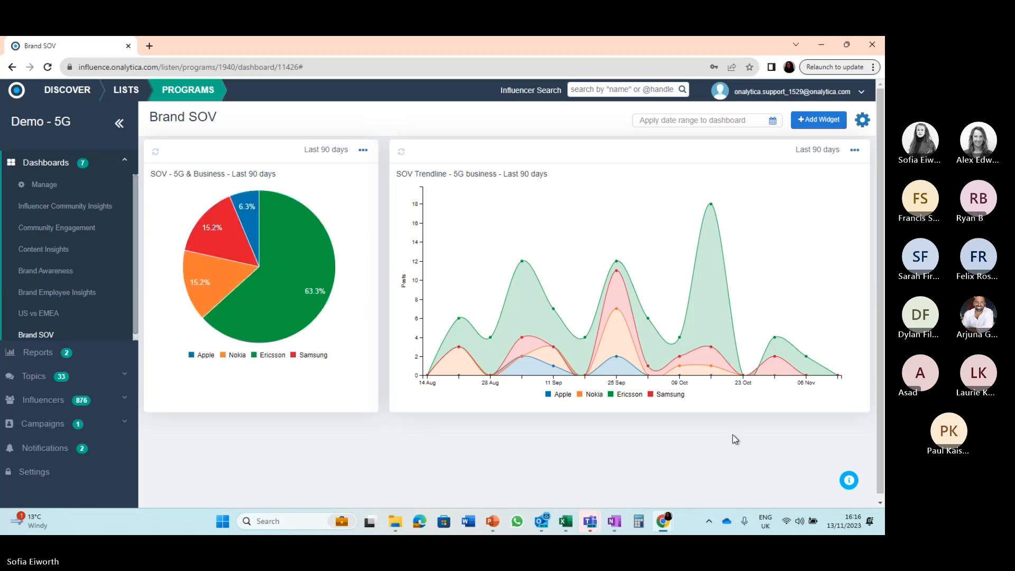
Inspect the weekly peaks on the SOV trendline, including the Nokia posts from 25 Sep to 01 Oct 2023.
{"action": "scroll", "coordinate": [731, 439], "scroll_direction": "down", "scroll_amount": 1}
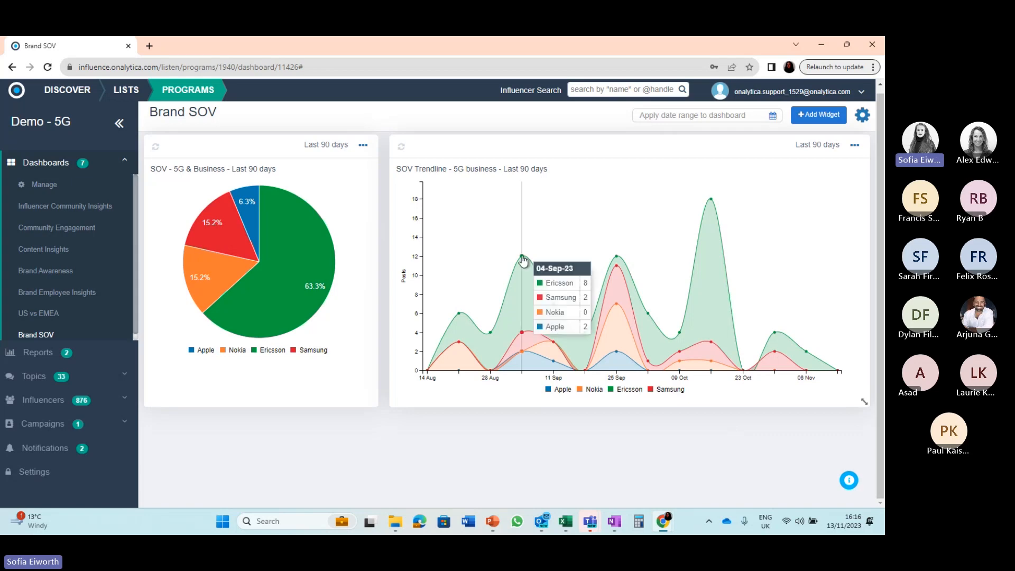
{"action": "mouse_move", "coordinate": [618, 258]}
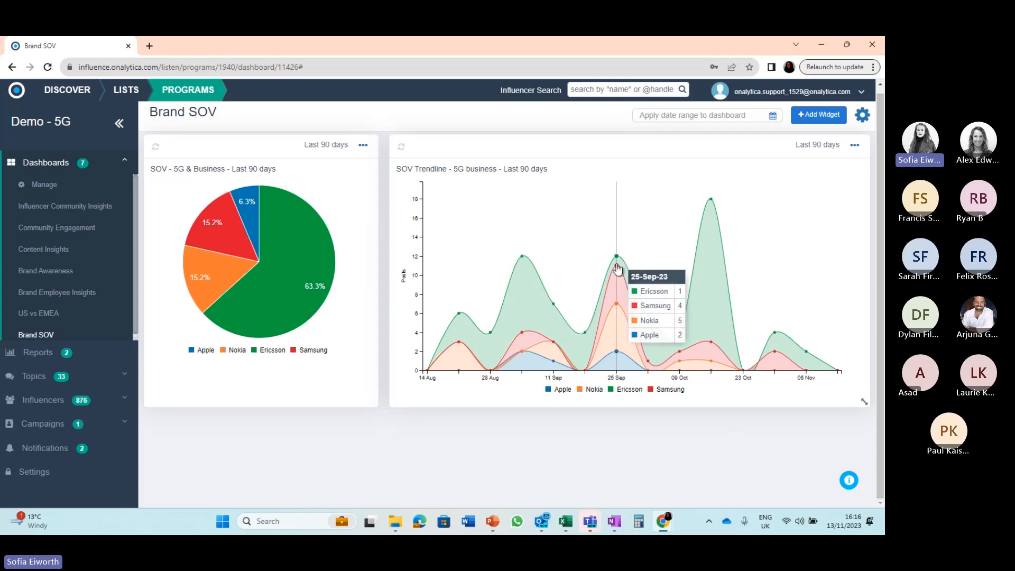
{"action": "left_click", "coordinate": [617, 305]}
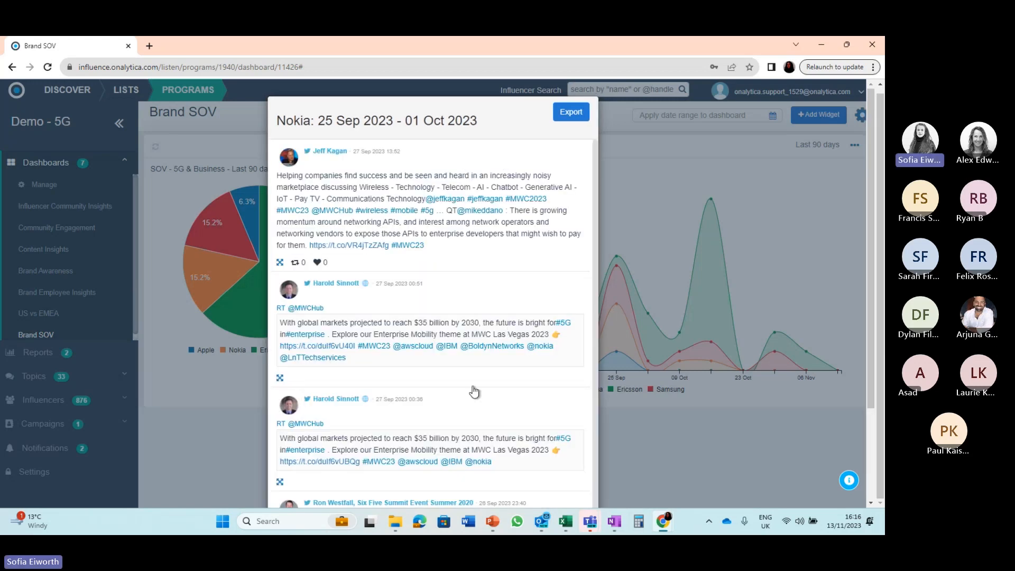
{"action": "left_click", "coordinate": [658, 188]}
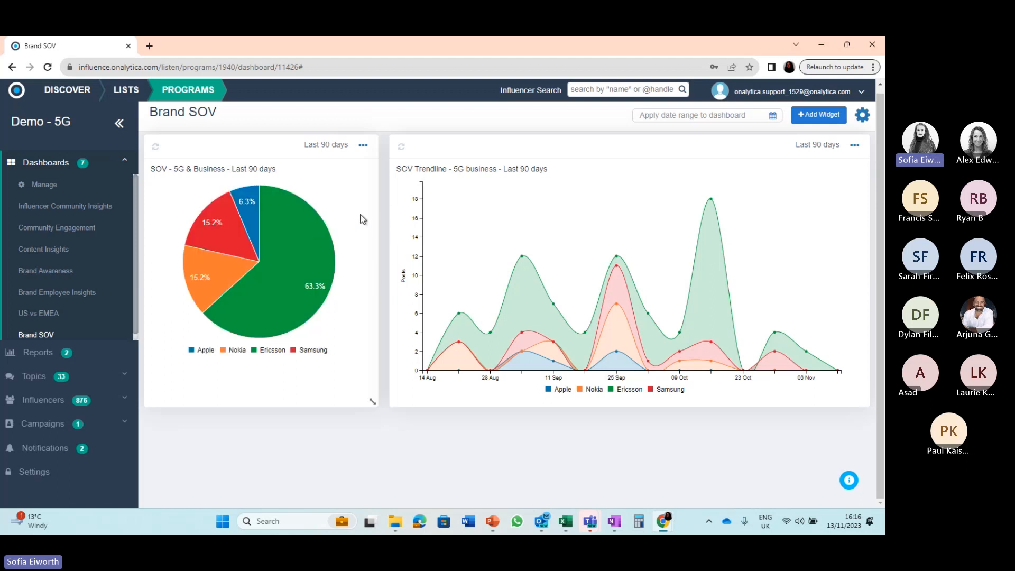
{"action": "mouse_move", "coordinate": [455, 343]}
{"action": "mouse_move", "coordinate": [711, 205]}
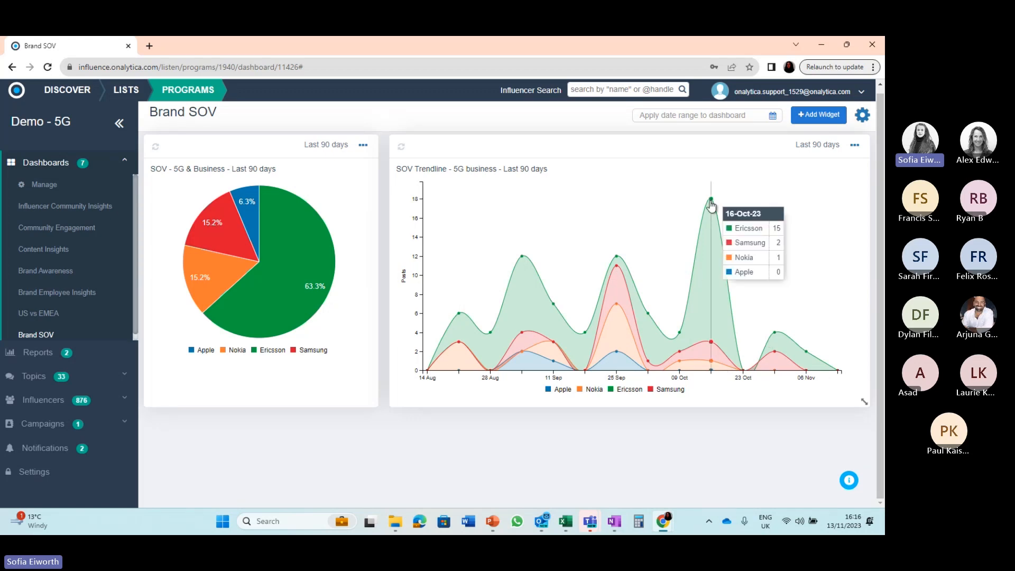
{"action": "mouse_move", "coordinate": [616, 270]}
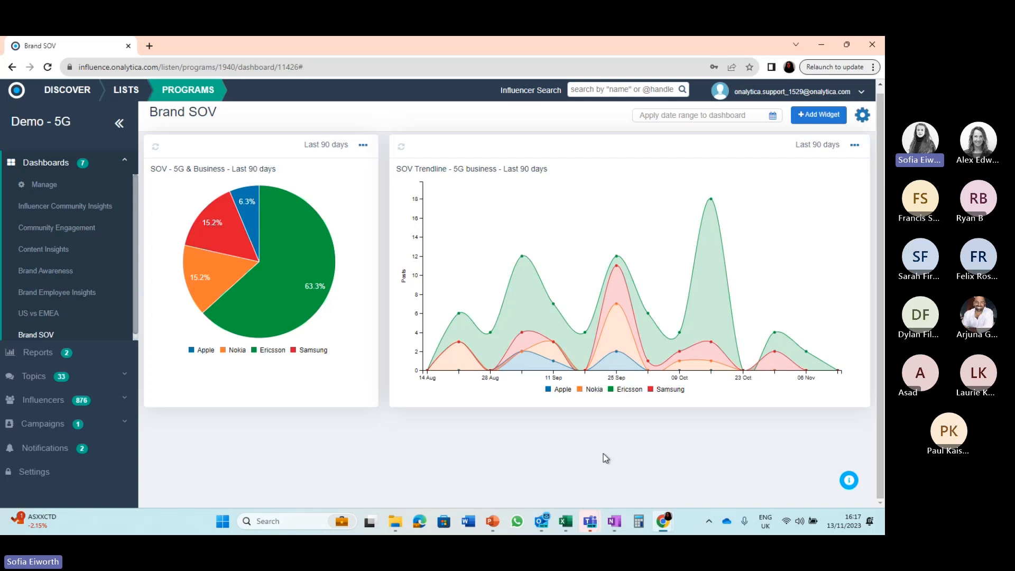
Add an Influencer KPI widget titled "Nokia 5G & business - Last 90 days".
{"action": "left_click", "coordinate": [818, 116]}
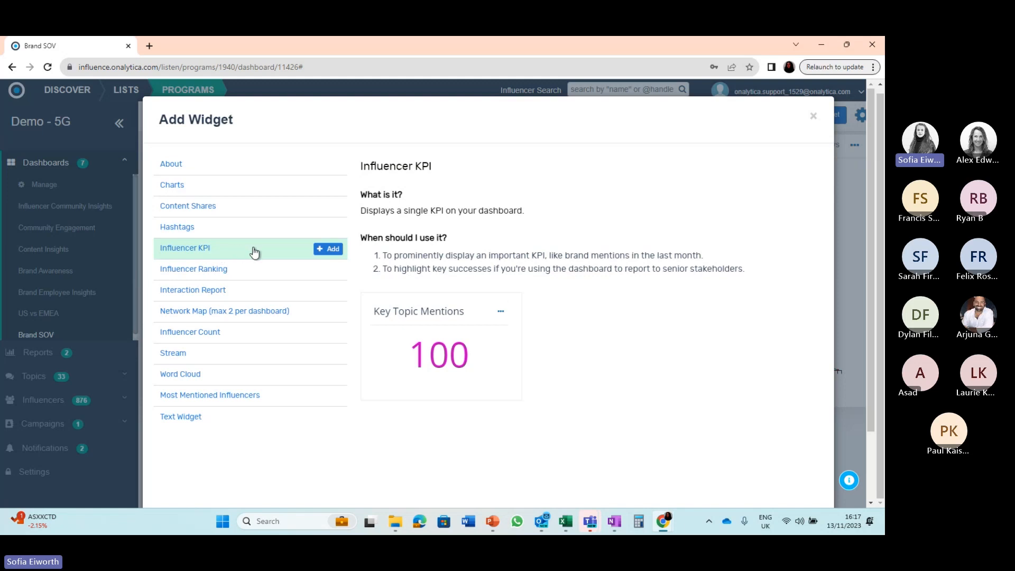
{"action": "left_click", "coordinate": [325, 250]}
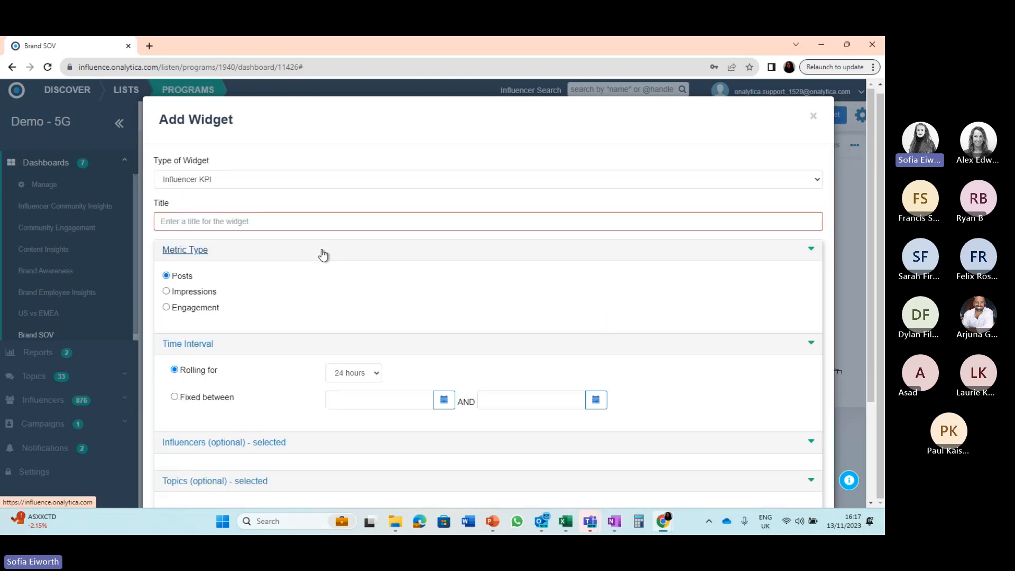
{"action": "left_click", "coordinate": [230, 221]}
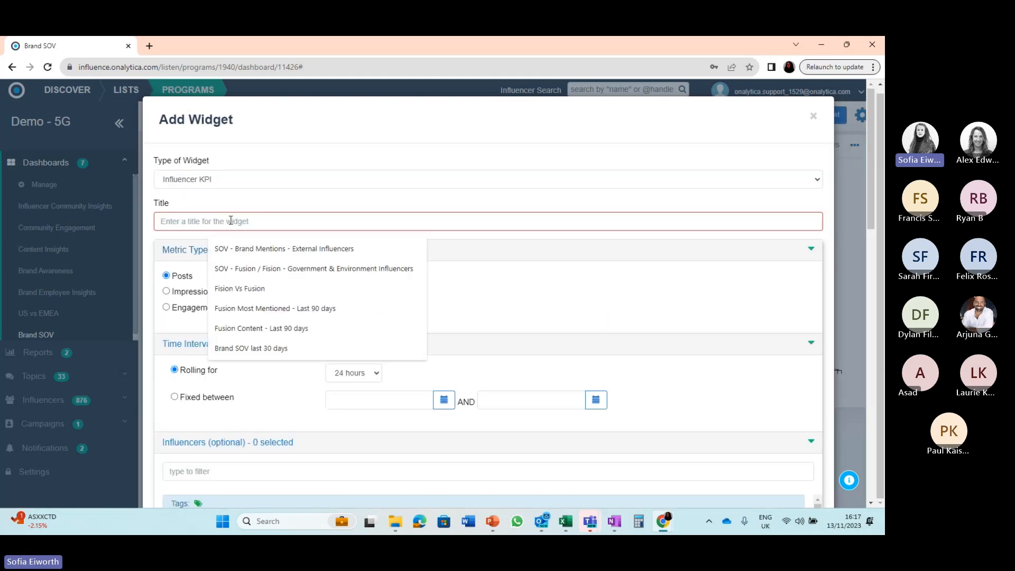
{"action": "type", "text": "Nokia"}
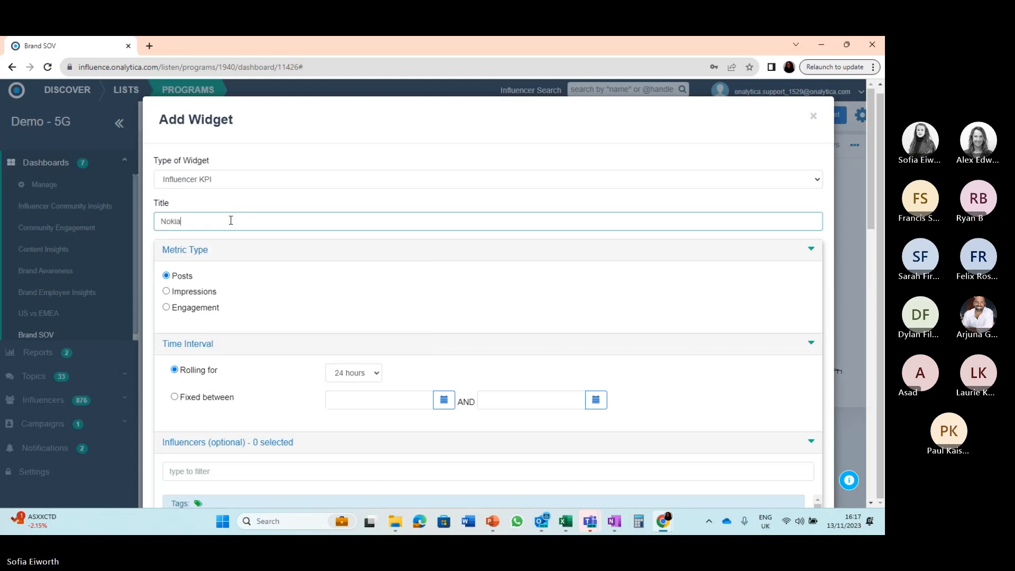
{"action": "type", "text": " - Mentions - L"}
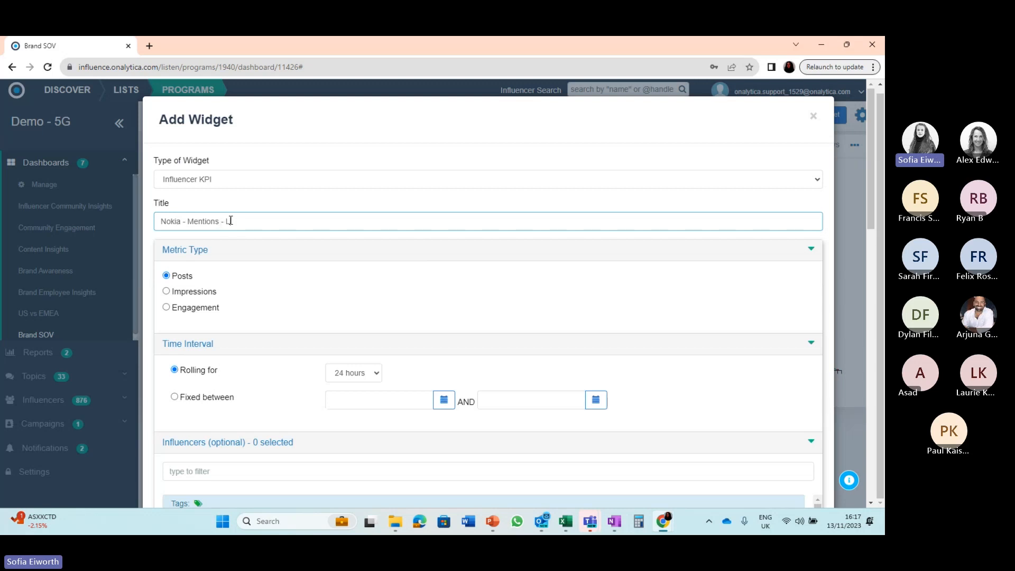
{"action": "key", "text": "BackSpace"}
{"action": "key", "text": "BackSpace"}
{"action": "key", "text": "BackSpace"}
{"action": "key", "text": "BackSpace"}
{"action": "key", "text": "BackSpace"}
{"action": "key", "text": "BackSpace"}
{"action": "key", "text": "BackSpace"}
{"action": "key", "text": "BackSpace"}
{"action": "key", "text": "BackSpace"}
{"action": "type", "text": "5G & busine"}
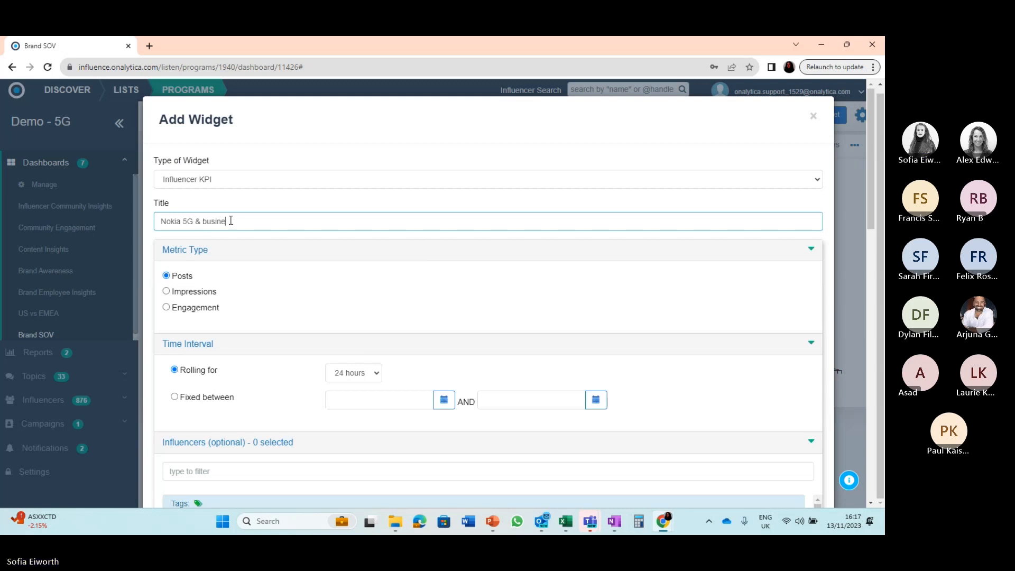
{"action": "type", "text": "ss - Last 90 days"}
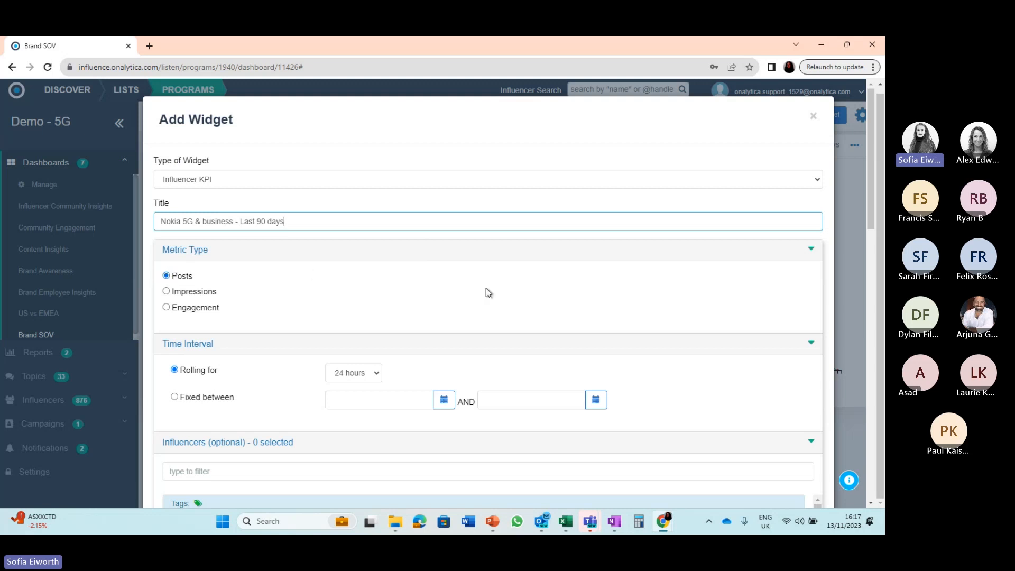
Set the KPI widget's rolling interval to 90 days and limit its influencers to the External Influencers tag.
{"action": "scroll", "coordinate": [486, 291], "scroll_direction": "down", "scroll_amount": 3}
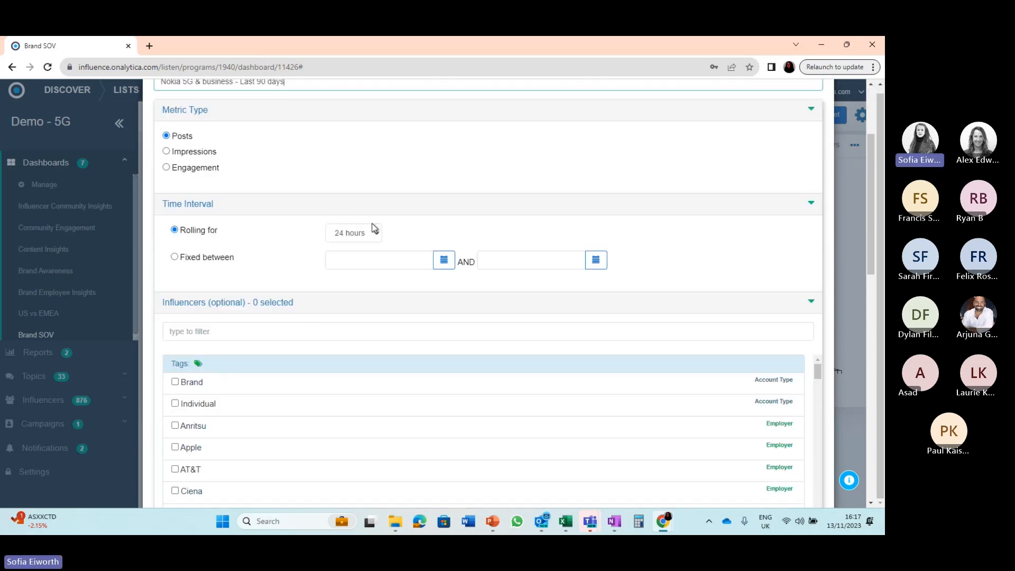
{"action": "left_click", "coordinate": [373, 232]}
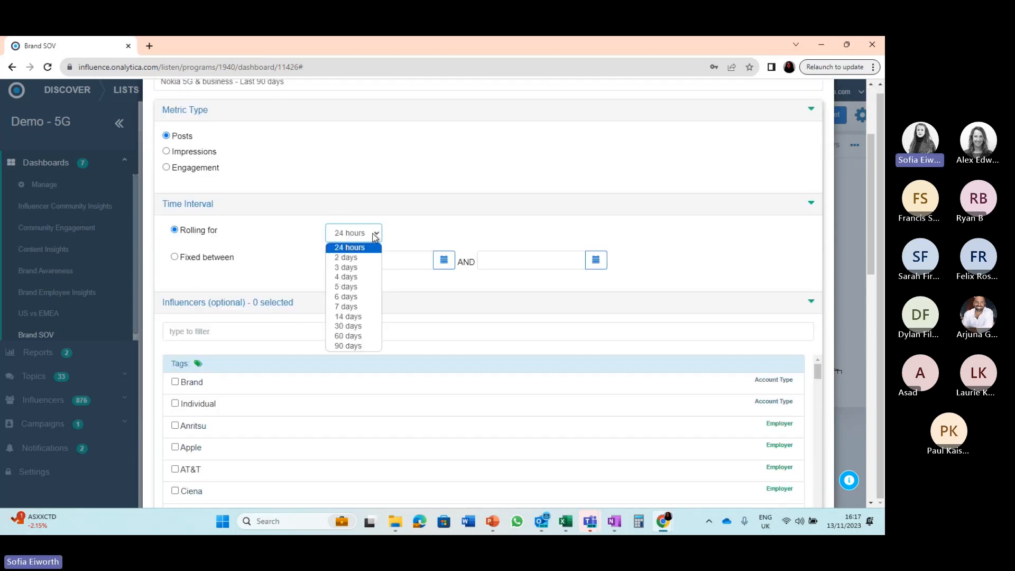
{"action": "left_click", "coordinate": [363, 346]}
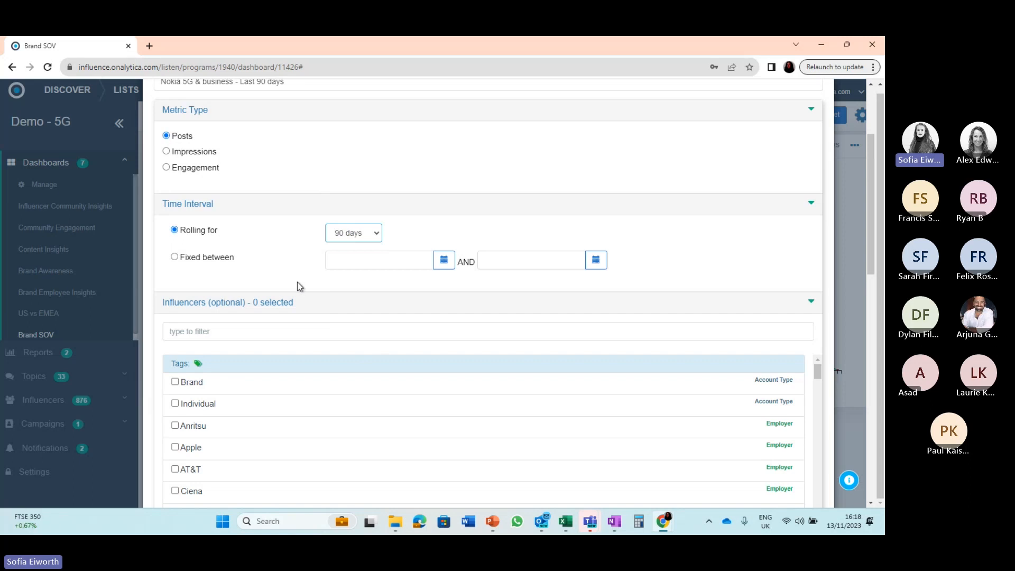
{"action": "left_click", "coordinate": [809, 391]}
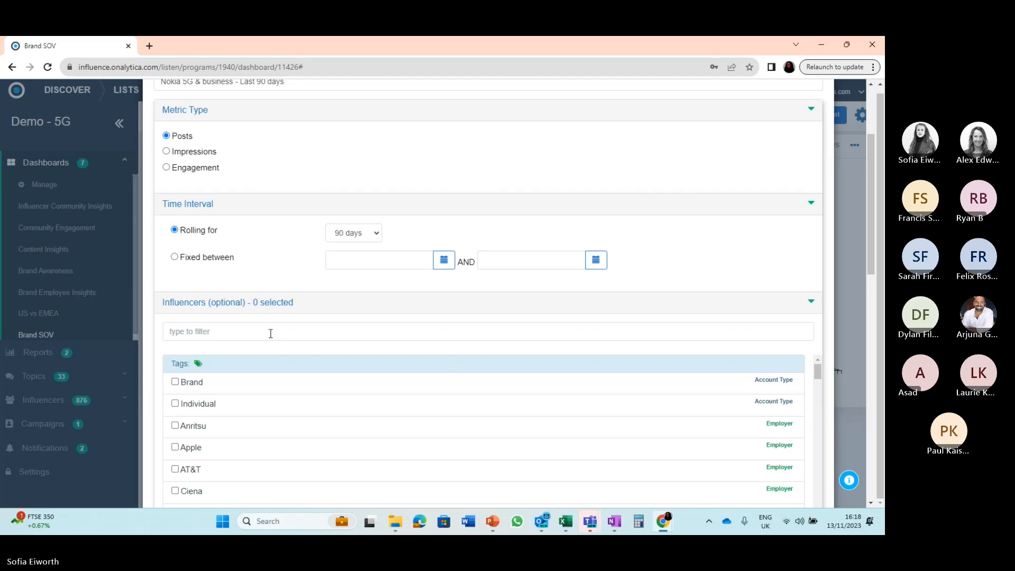
{"action": "left_click", "coordinate": [205, 332]}
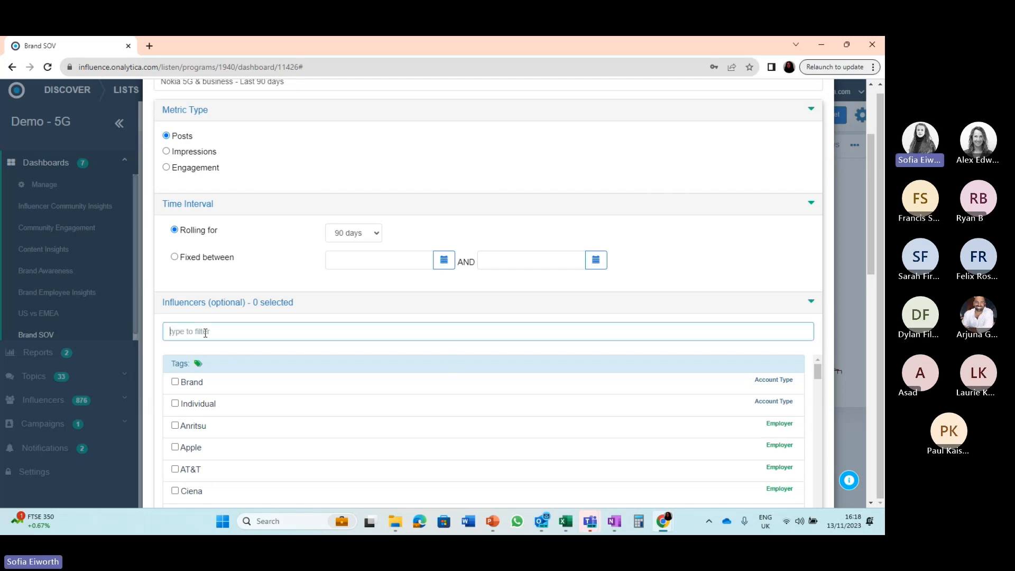
{"action": "type", "text": "exte"}
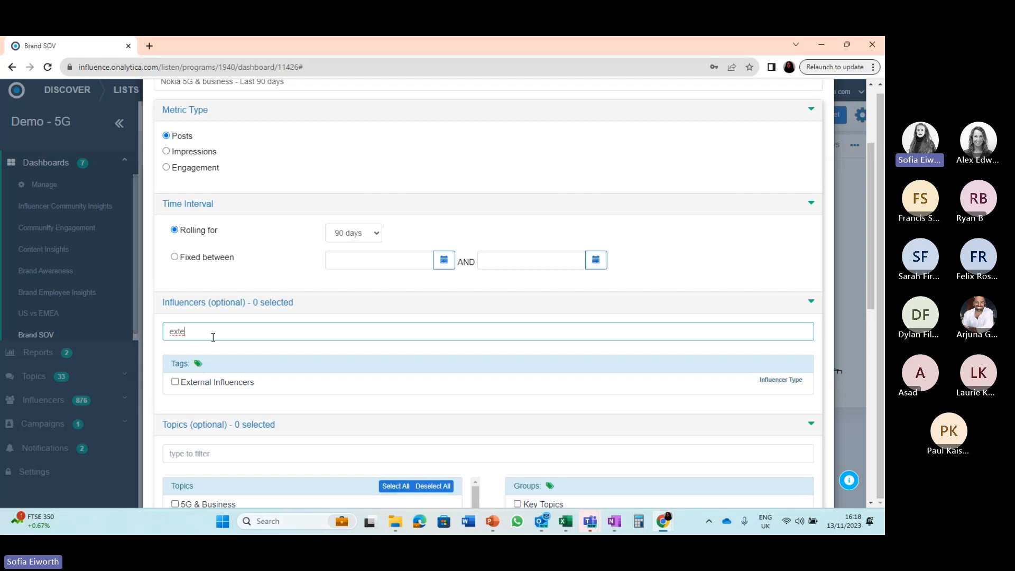
{"action": "left_click", "coordinate": [175, 382]}
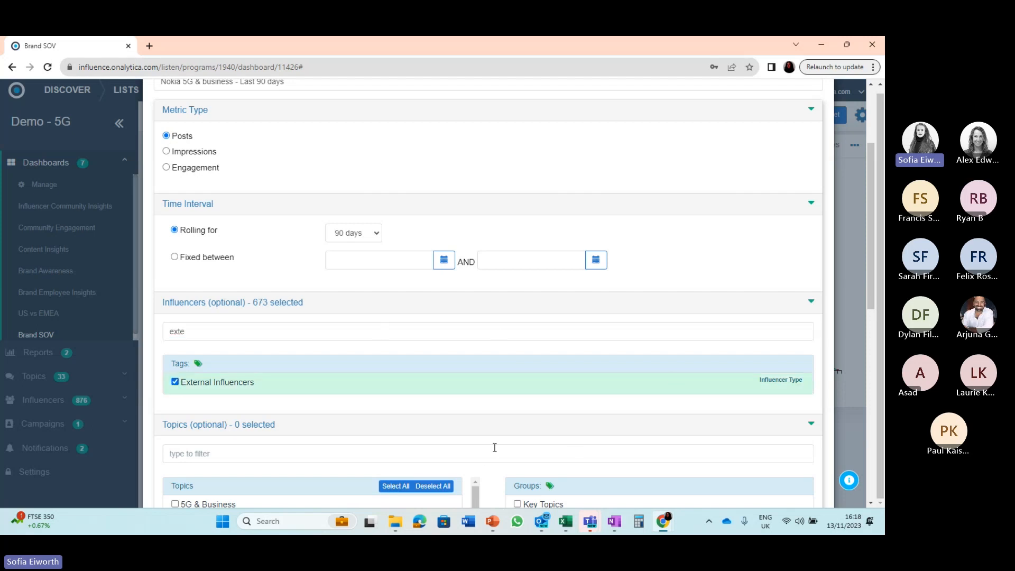
Limit the Nokia KPI widget to the 5G & Business topic, apply theme colour #0074D9, and save it.
{"action": "scroll", "coordinate": [489, 485], "scroll_direction": "down", "scroll_amount": 2}
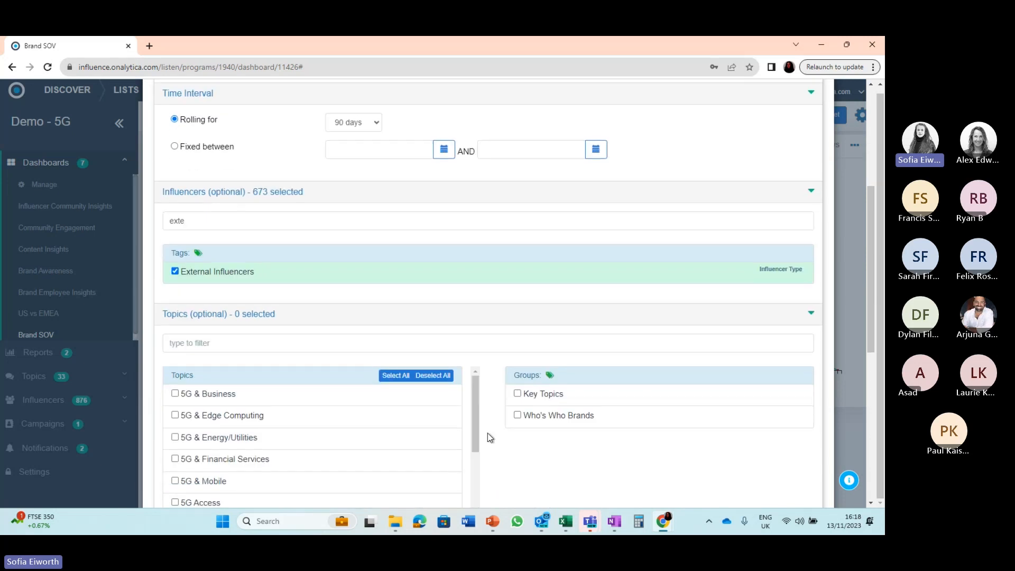
{"action": "scroll", "coordinate": [487, 433], "scroll_direction": "down", "scroll_amount": 2}
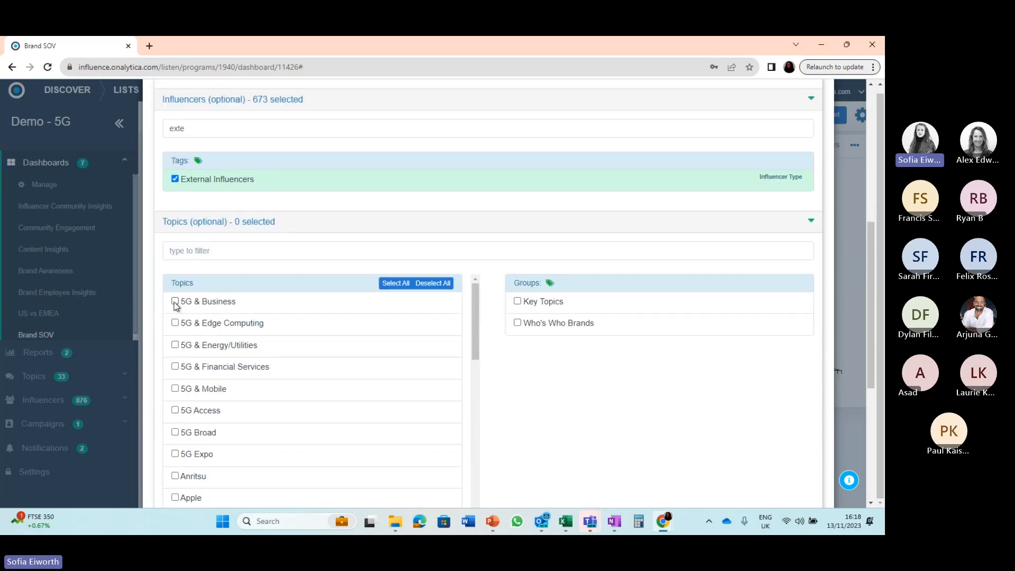
{"action": "left_click", "coordinate": [245, 251]}
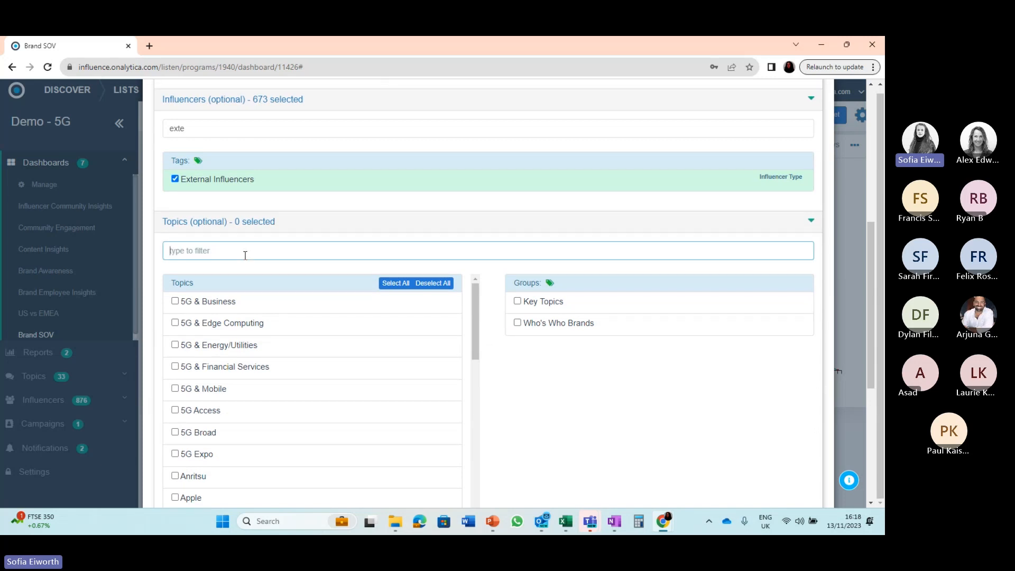
{"action": "type", "text": "busin"}
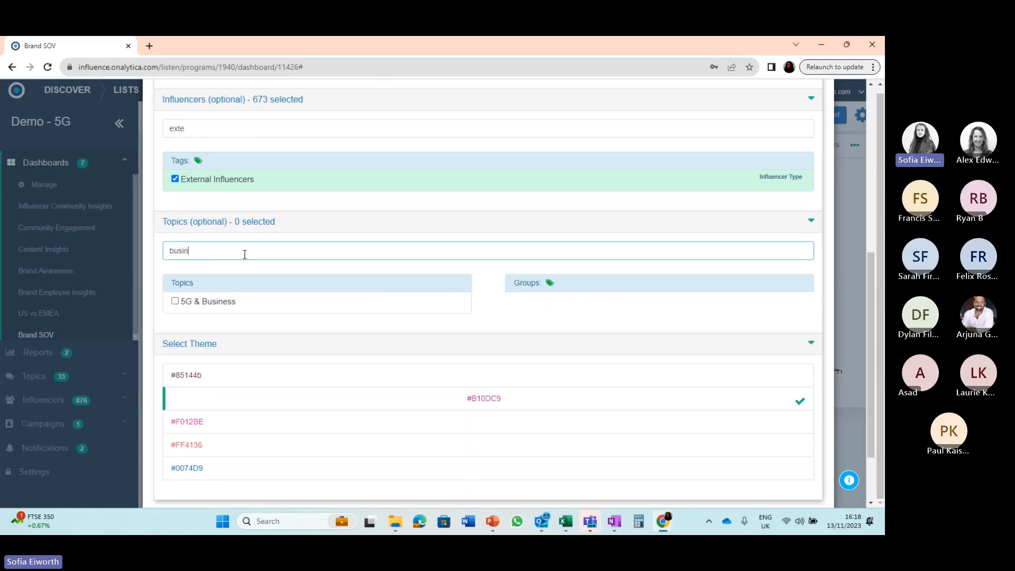
{"action": "left_click", "coordinate": [175, 302]}
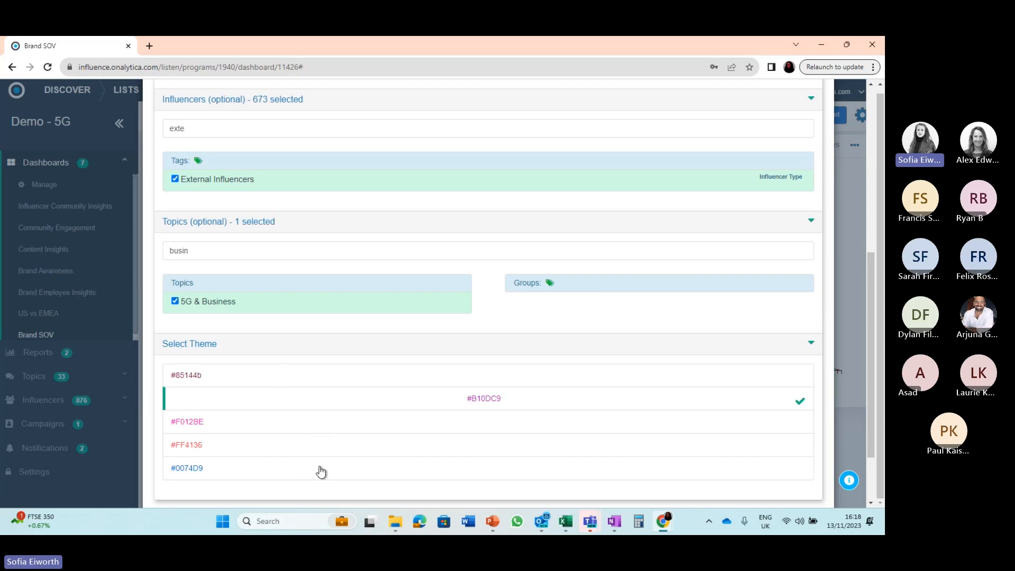
{"action": "left_click", "coordinate": [215, 474]}
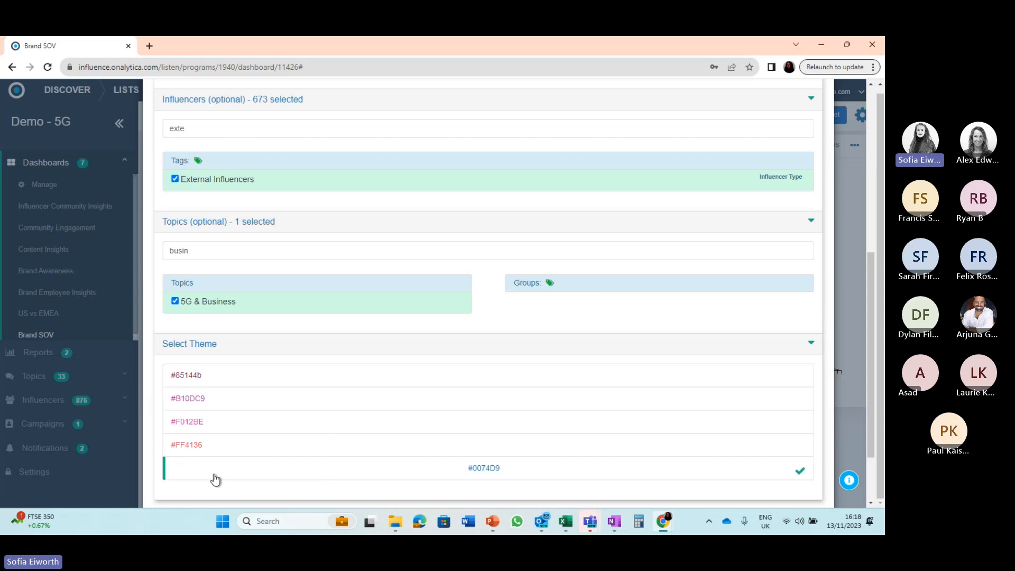
{"action": "scroll", "coordinate": [499, 311], "scroll_direction": "down", "scroll_amount": 2}
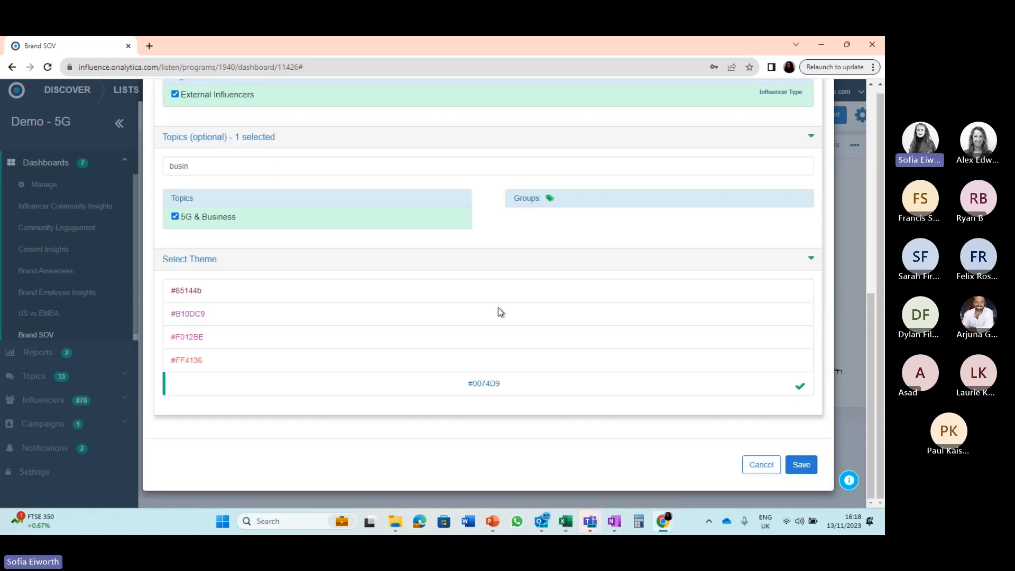
{"action": "left_click", "coordinate": [800, 469]}
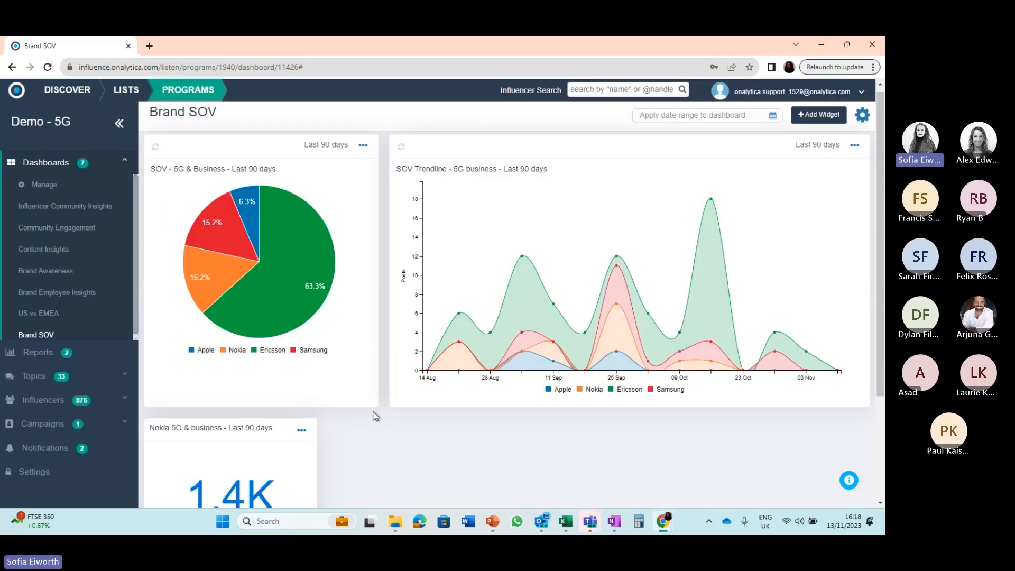
Copy the Nokia KPI widget within the Brand SOV dashboard under the title "Ericsson 5G & business - Last 90 days".
{"action": "scroll", "coordinate": [373, 415], "scroll_direction": "down", "scroll_amount": 3}
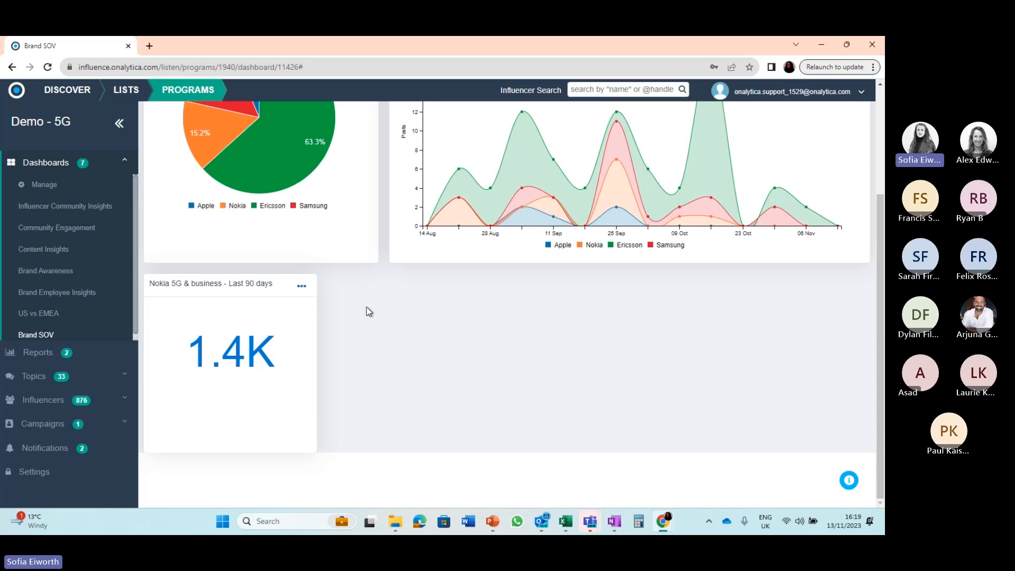
{"action": "scroll", "coordinate": [601, 291], "scroll_direction": "up", "scroll_amount": 2}
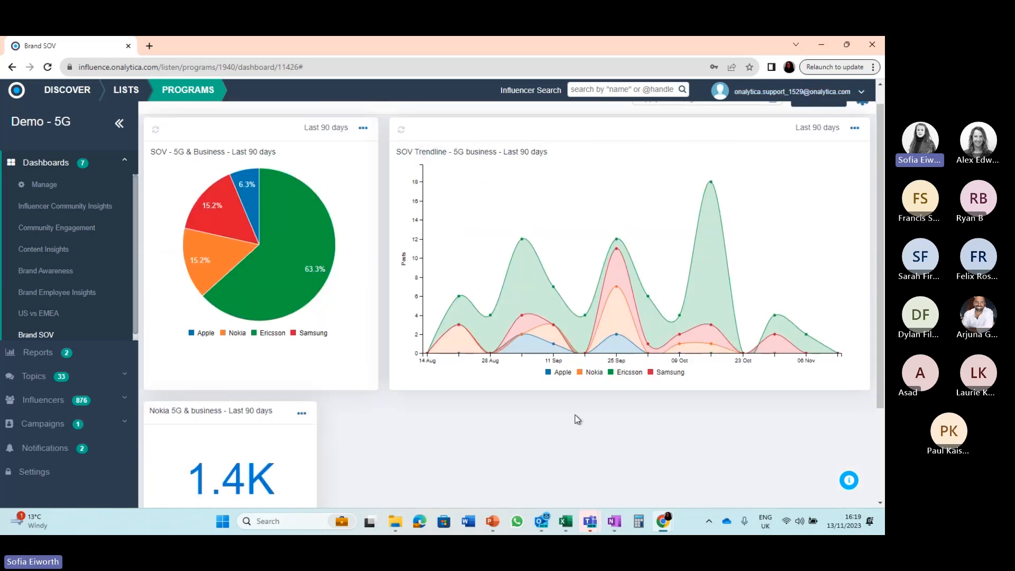
{"action": "scroll", "coordinate": [404, 419], "scroll_direction": "down", "scroll_amount": 2}
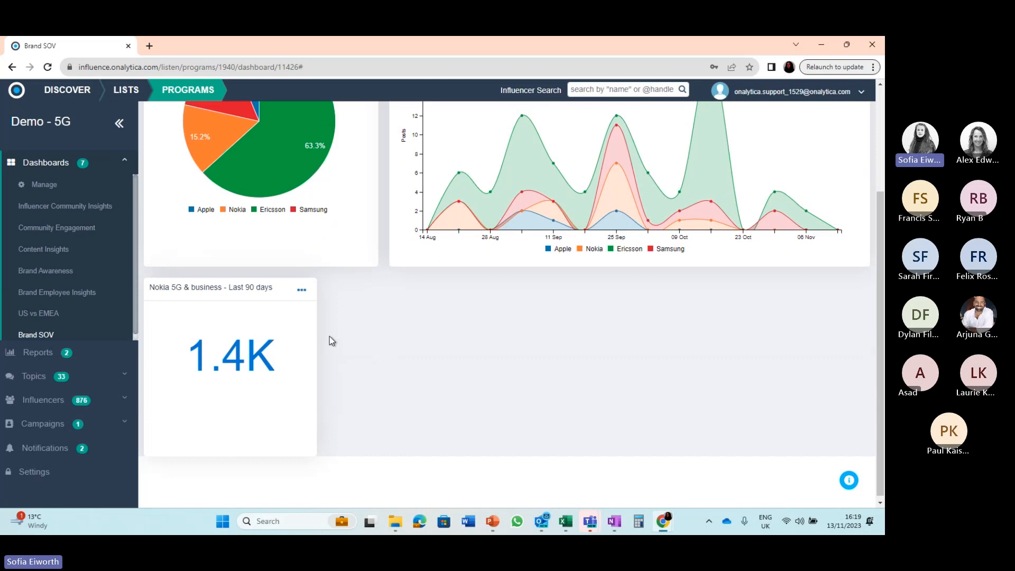
{"action": "left_click", "coordinate": [302, 292]}
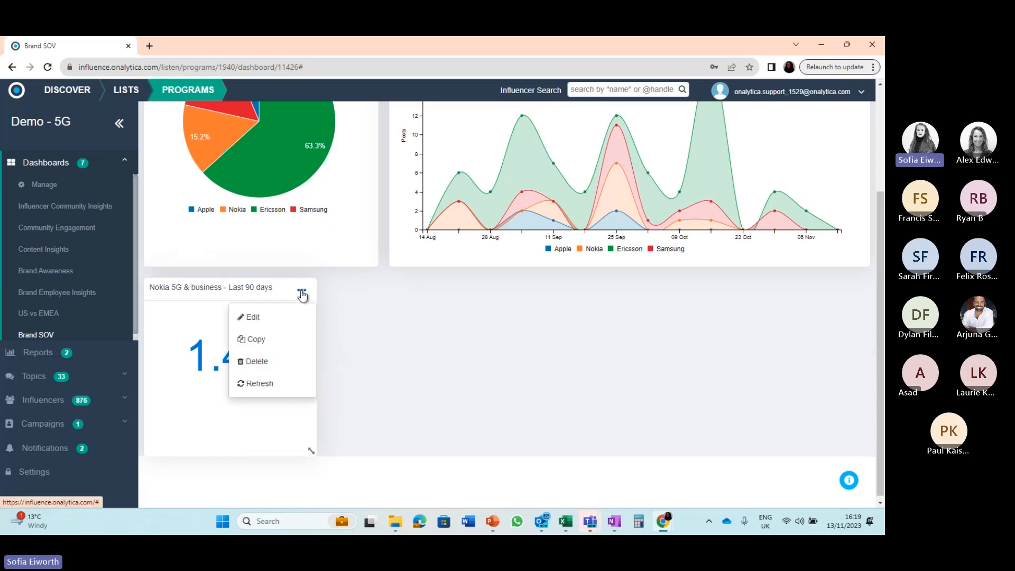
{"action": "left_click", "coordinate": [284, 346]}
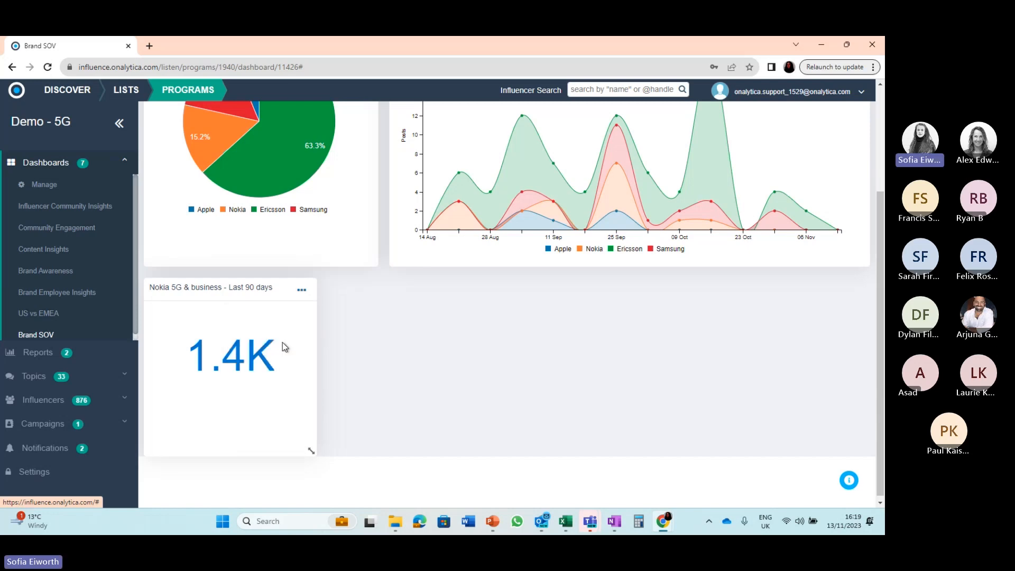
{"action": "left_click", "coordinate": [469, 182]}
{"action": "key", "text": "BackSpace"}
{"action": "key", "text": "BackSpace"}
{"action": "key", "text": "BackSpace"}
{"action": "key", "text": "BackSpace"}
{"action": "key", "text": "BackSpace"}
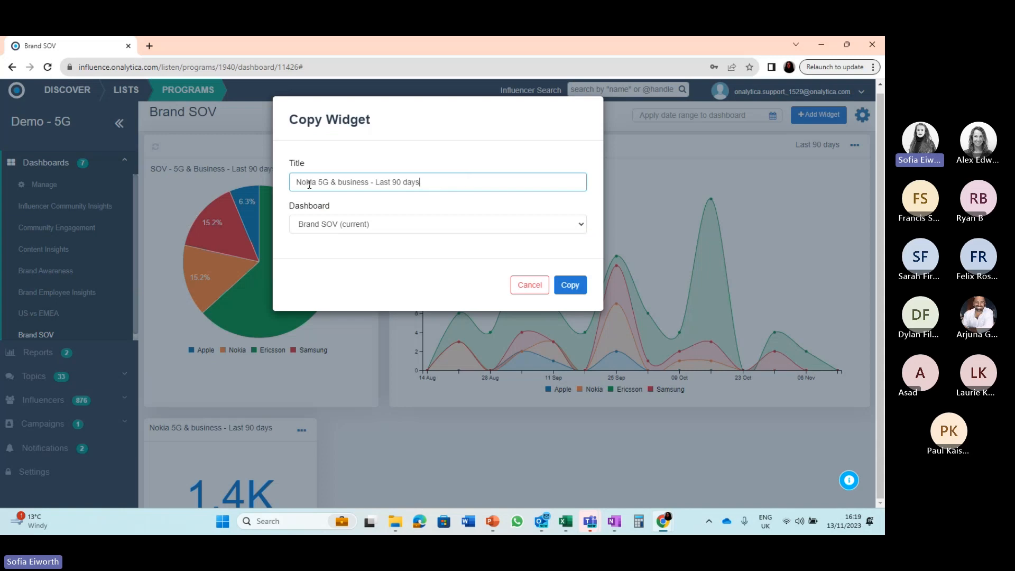
{"action": "left_click", "coordinate": [315, 182]}
{"action": "key", "text": "BackSpace"}
{"action": "key", "text": "BackSpace"}
{"action": "key", "text": "BackSpace"}
{"action": "key", "text": "BackSpace"}
{"action": "key", "text": "BackSpace"}
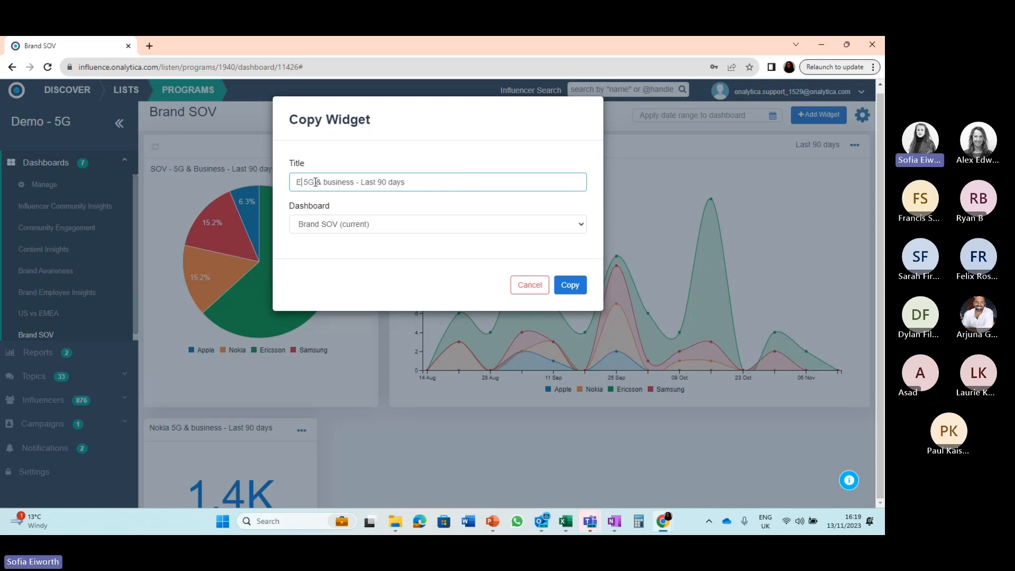
{"action": "type", "text": "Ericsson"}
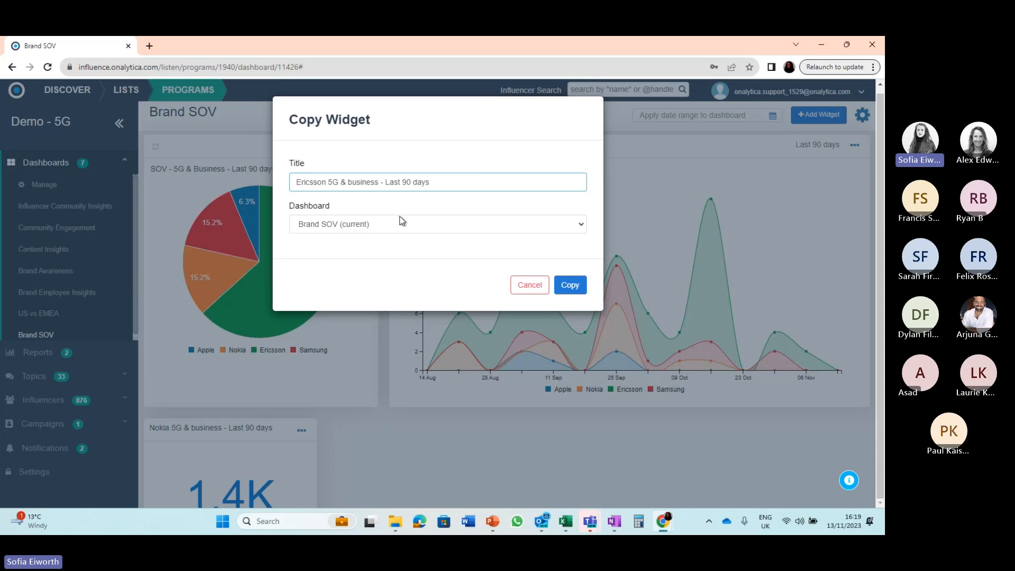
{"action": "left_click", "coordinate": [574, 289]}
Edit the Ericsson KPI widget and add the Ericsson topic alongside 5G & Business.
{"action": "scroll", "coordinate": [576, 439], "scroll_direction": "down", "scroll_amount": 3}
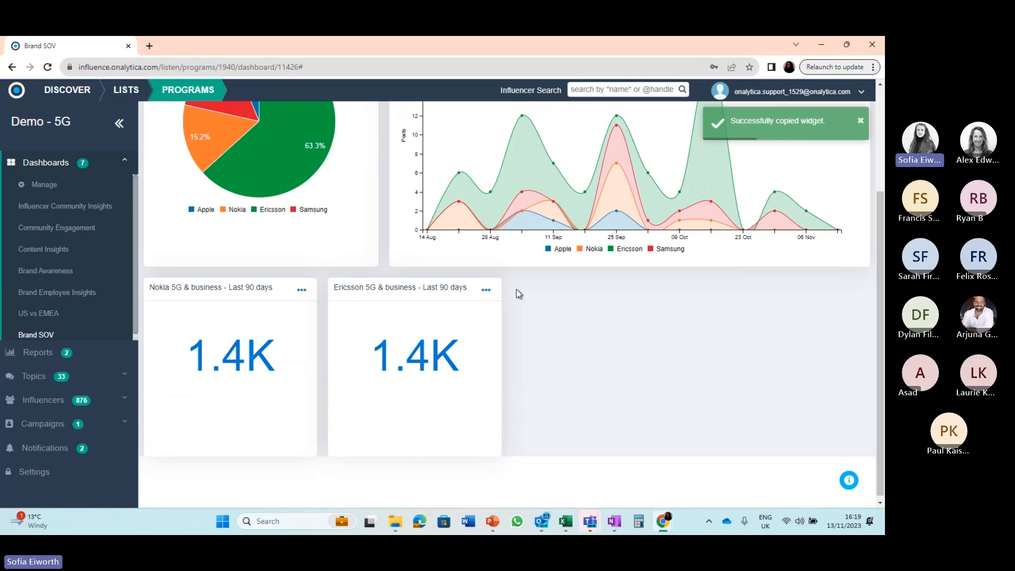
{"action": "left_click", "coordinate": [485, 291]}
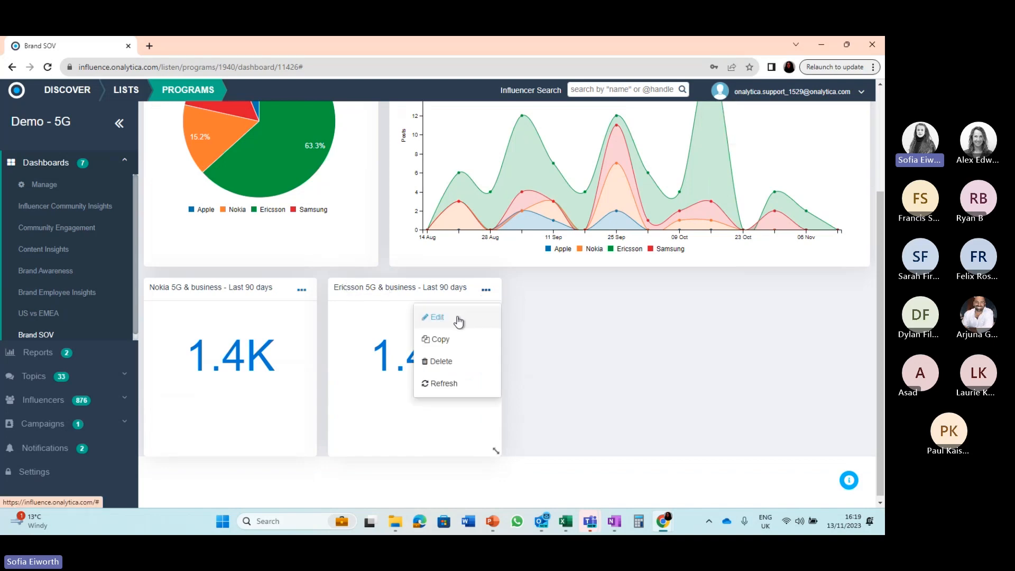
{"action": "left_click", "coordinate": [457, 320]}
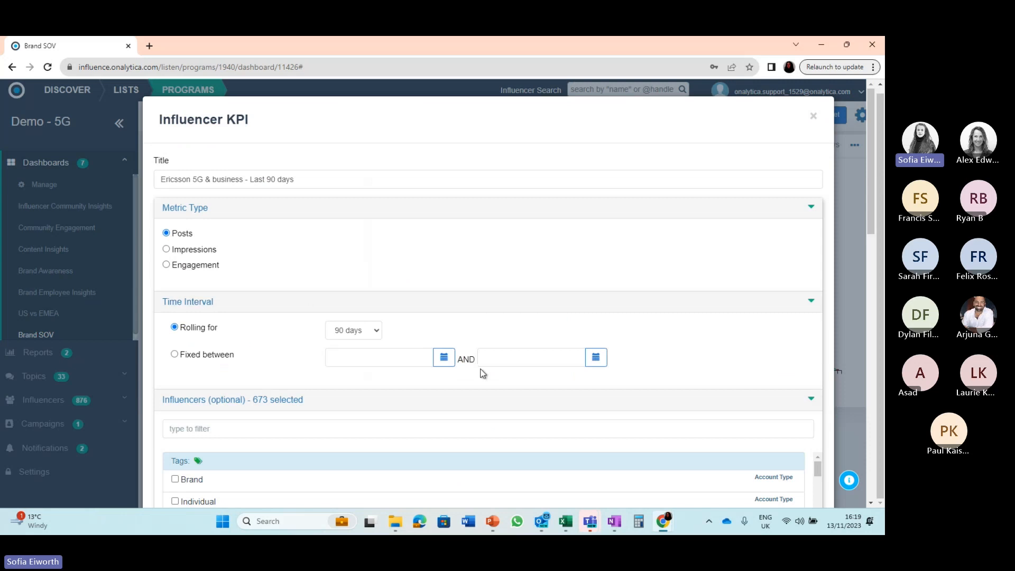
{"action": "scroll", "coordinate": [481, 369], "scroll_direction": "down", "scroll_amount": 4}
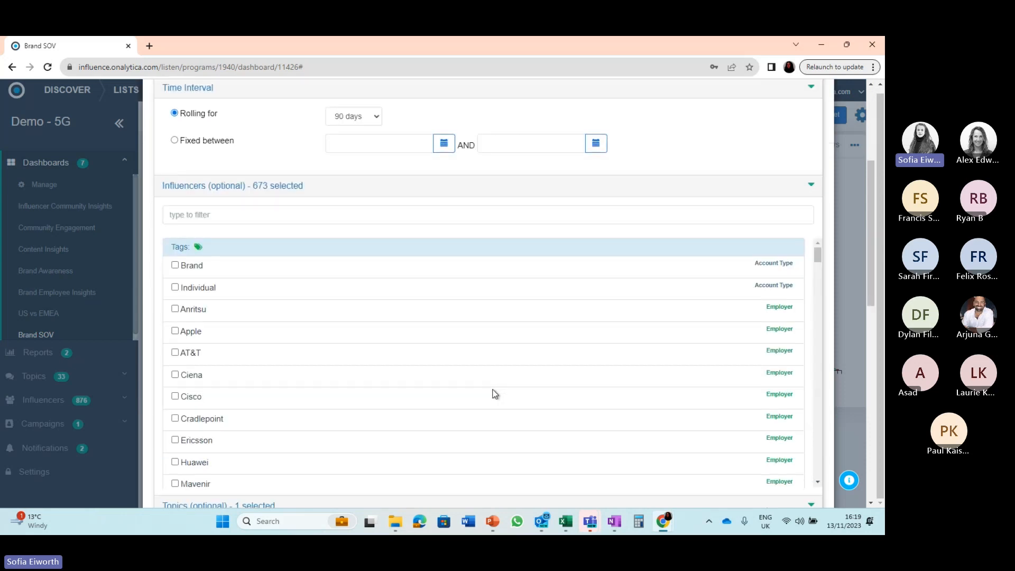
{"action": "scroll", "coordinate": [494, 394], "scroll_direction": "down", "scroll_amount": 3}
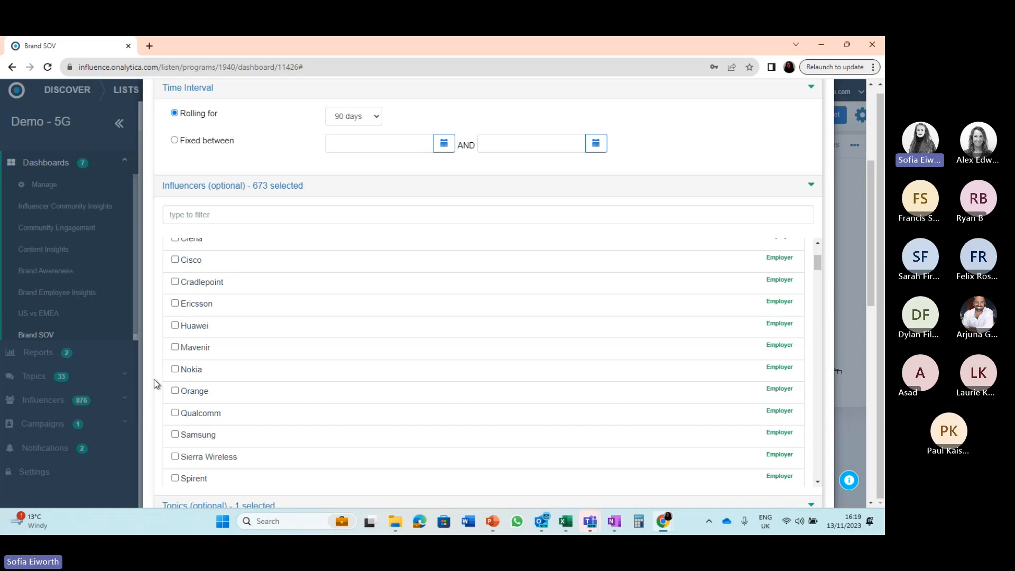
{"action": "scroll", "coordinate": [150, 380], "scroll_direction": "down", "scroll_amount": 6}
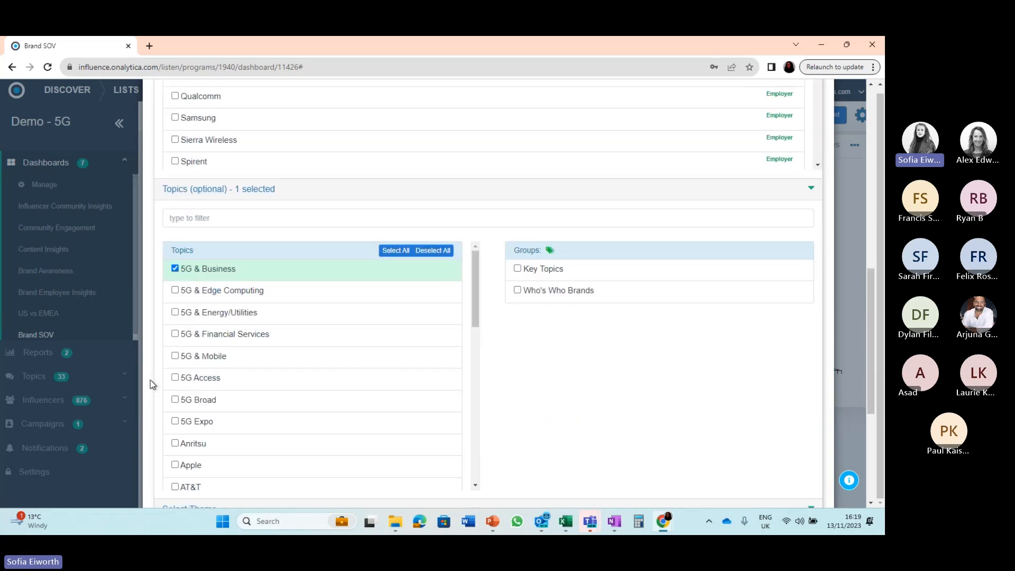
{"action": "scroll", "coordinate": [593, 414], "scroll_direction": "down", "scroll_amount": 4}
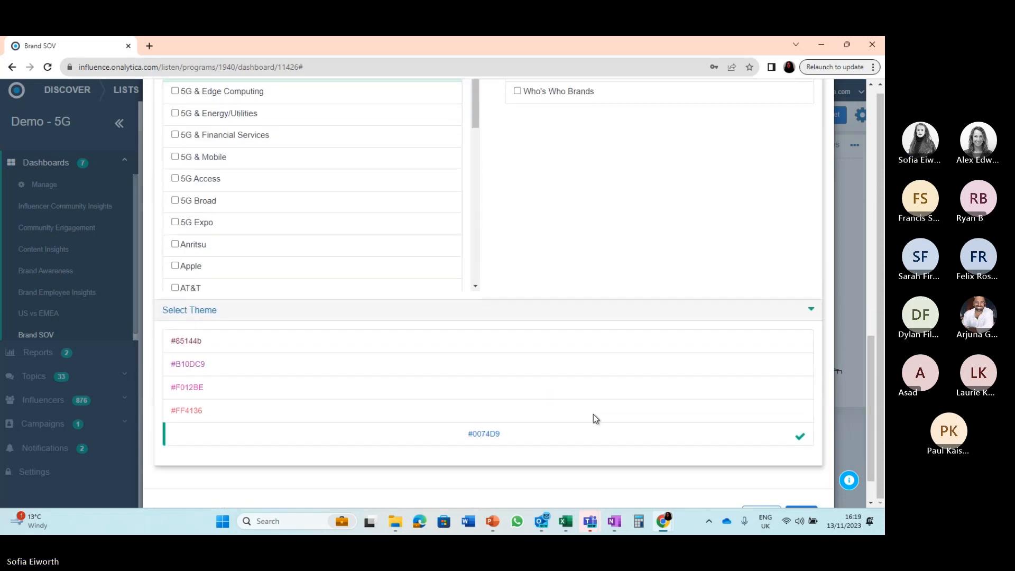
{"action": "scroll", "coordinate": [563, 333], "scroll_direction": "up", "scroll_amount": 2}
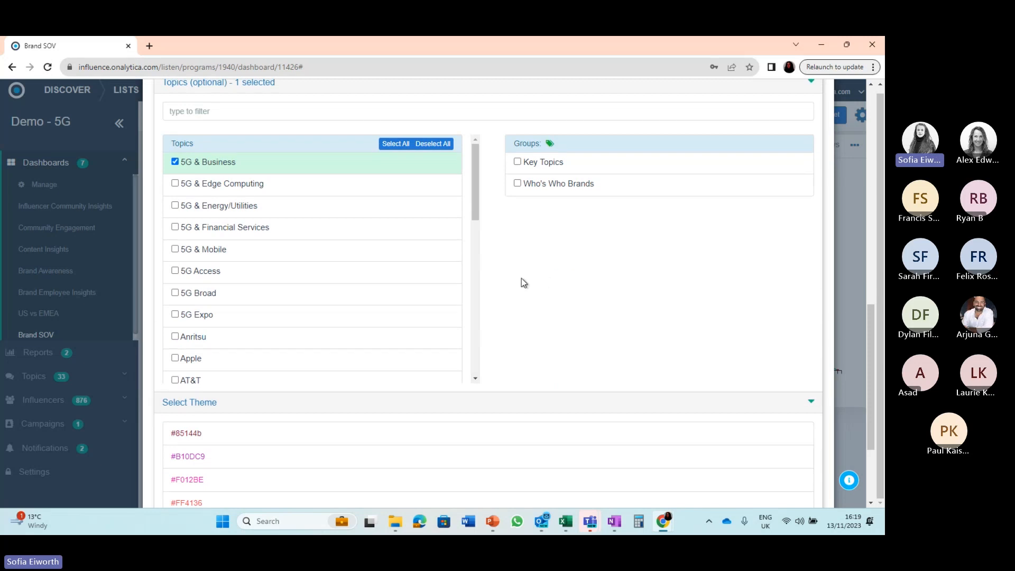
{"action": "scroll", "coordinate": [524, 283], "scroll_direction": "up", "scroll_amount": 5}
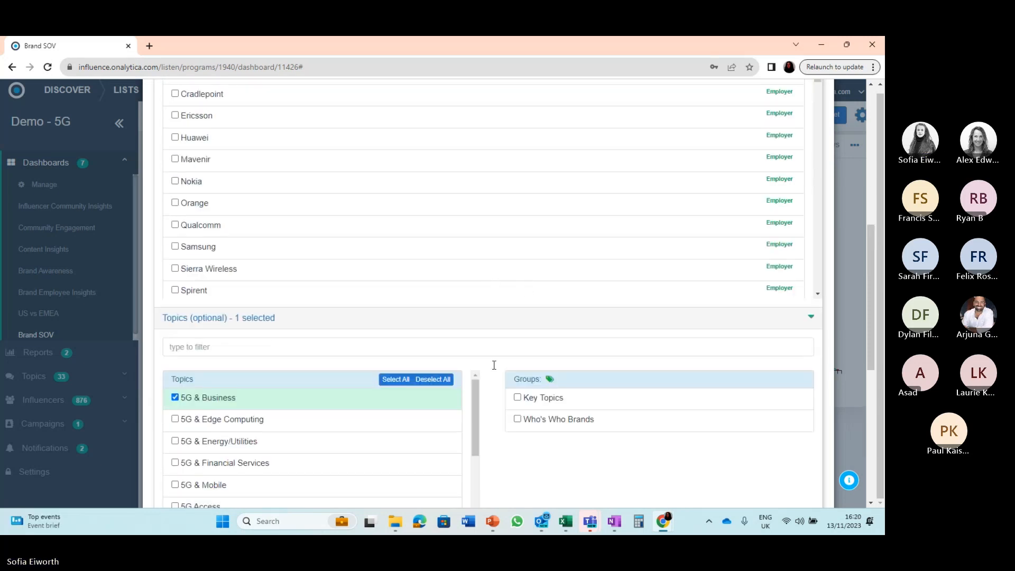
{"action": "scroll", "coordinate": [496, 397], "scroll_direction": "down", "scroll_amount": 4}
{"action": "scroll", "coordinate": [381, 342], "scroll_direction": "down", "scroll_amount": 2}
{"action": "scroll", "coordinate": [381, 341], "scroll_direction": "down", "scroll_amount": 10}
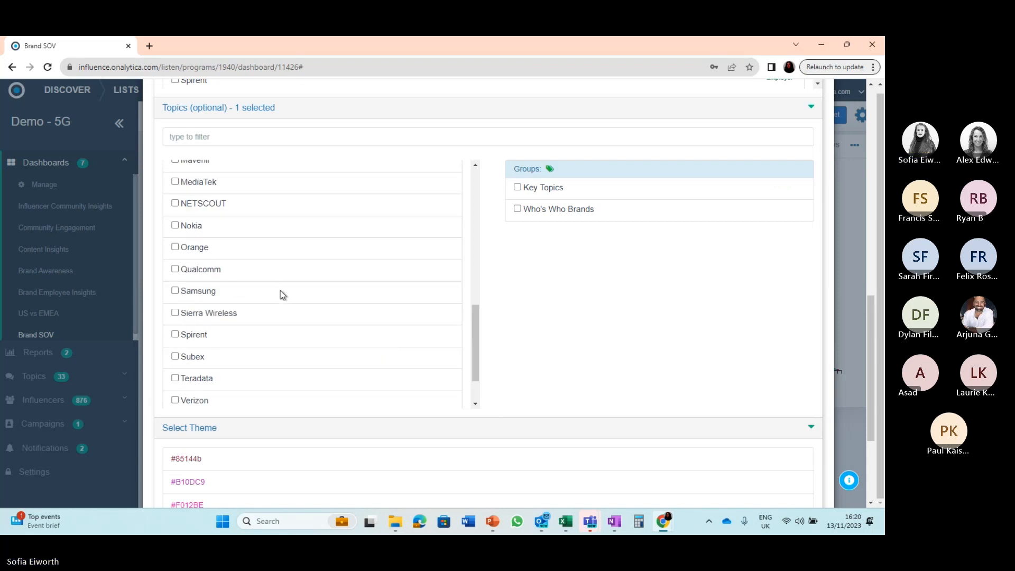
{"action": "scroll", "coordinate": [497, 306], "scroll_direction": "up", "scroll_amount": 10}
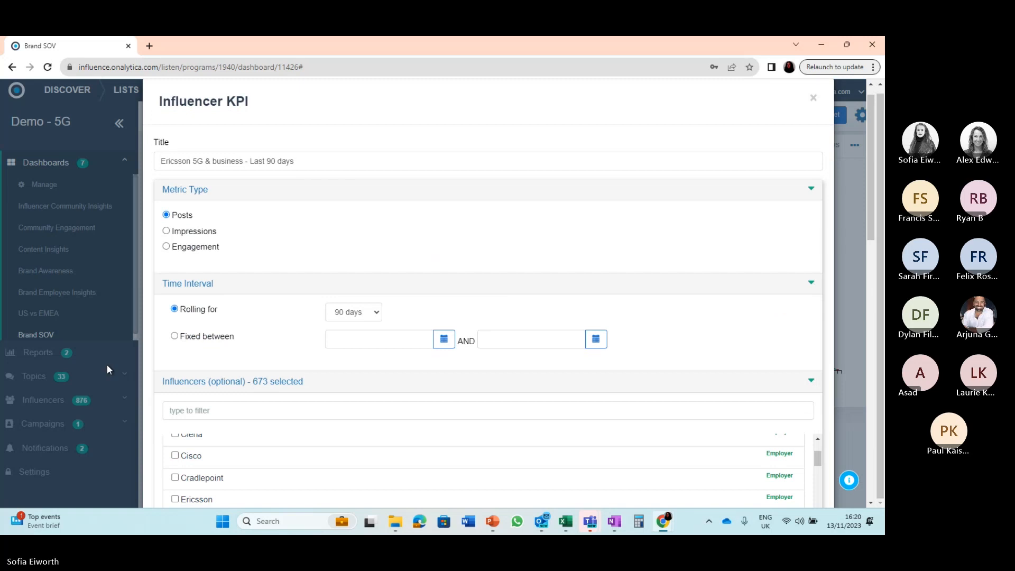
{"action": "scroll", "coordinate": [151, 392], "scroll_direction": "down", "scroll_amount": 10}
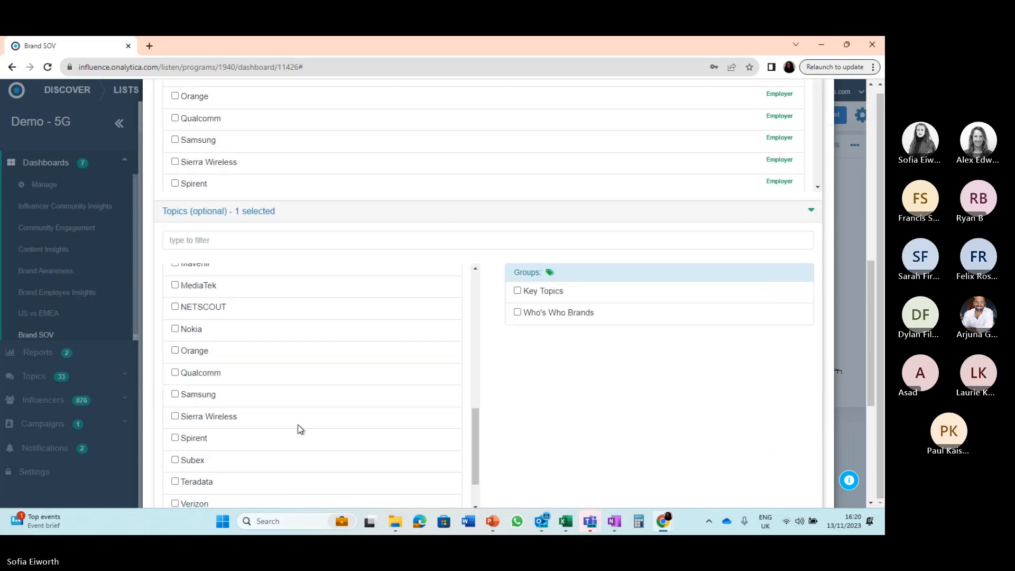
{"action": "scroll", "coordinate": [355, 409], "scroll_direction": "down", "scroll_amount": 2}
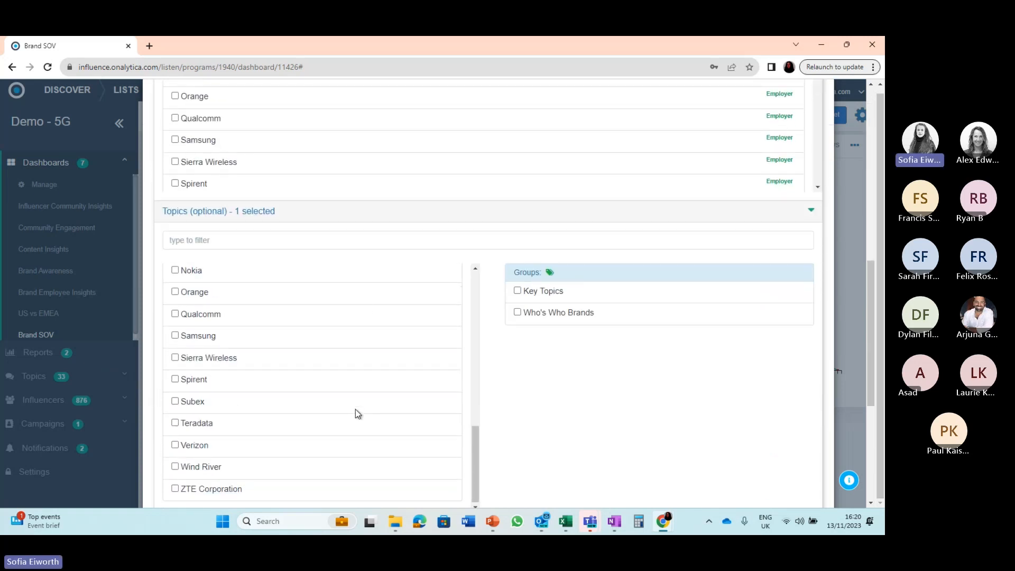
{"action": "scroll", "coordinate": [362, 406], "scroll_direction": "up", "scroll_amount": 6}
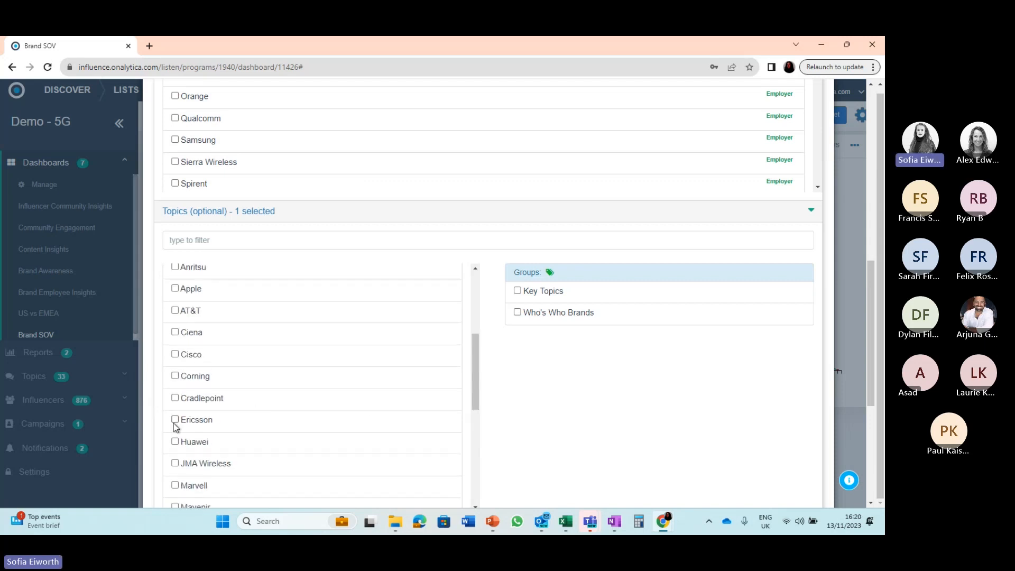
{"action": "left_click", "coordinate": [175, 420]}
Set the Ericsson KPI widget's theme colour to #FF4136 and save the widget.
{"action": "scroll", "coordinate": [600, 324], "scroll_direction": "down", "scroll_amount": 5}
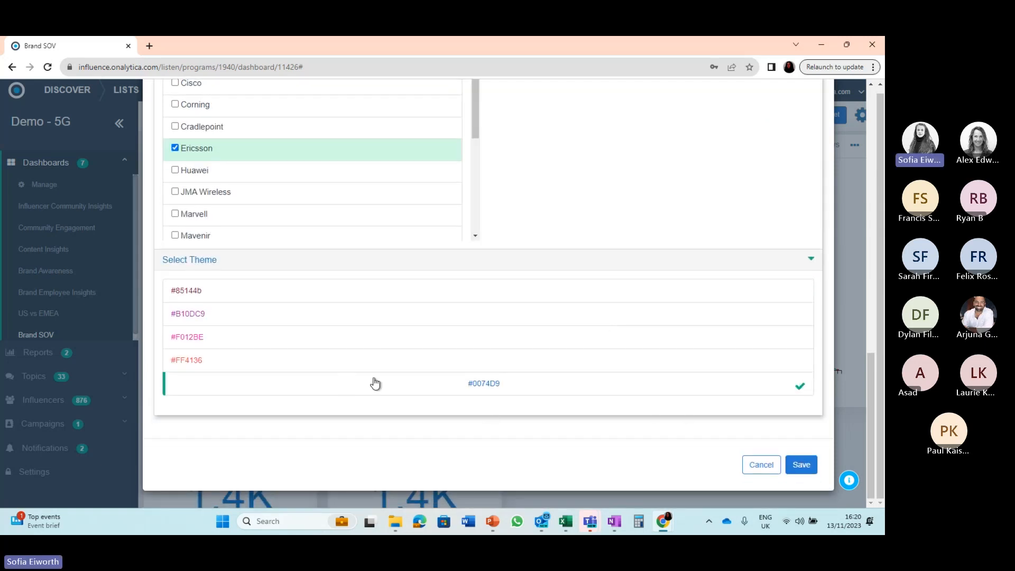
{"action": "left_click", "coordinate": [416, 361]}
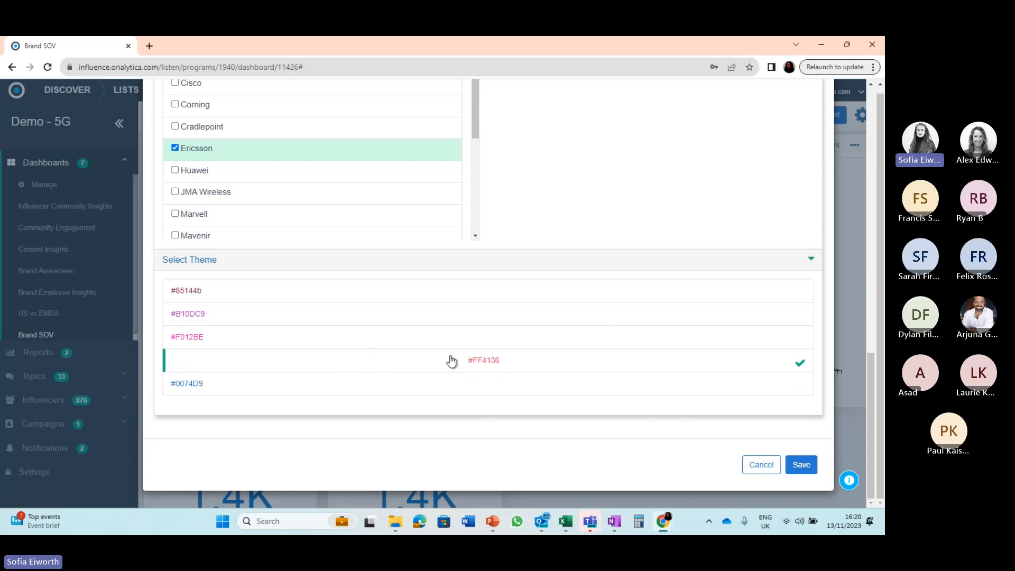
{"action": "left_click", "coordinate": [799, 469]}
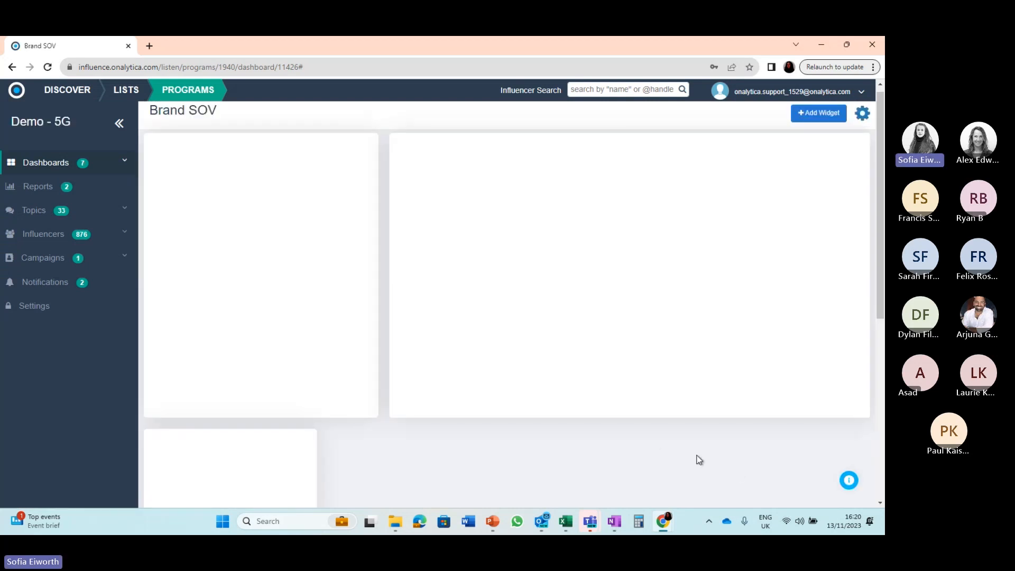
Move the Nokia KPI widget above the Ericsson KPI widget on the dashboard.
{"action": "scroll", "coordinate": [547, 449], "scroll_direction": "down", "scroll_amount": 5}
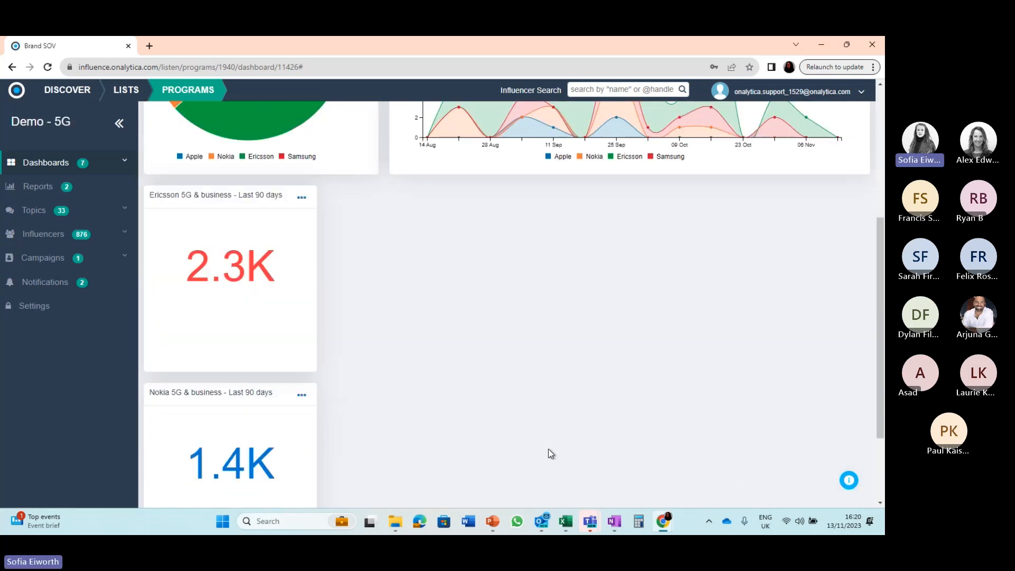
{"action": "left_click_drag", "start_coordinate": [234, 392], "coordinate": [228, 292]}
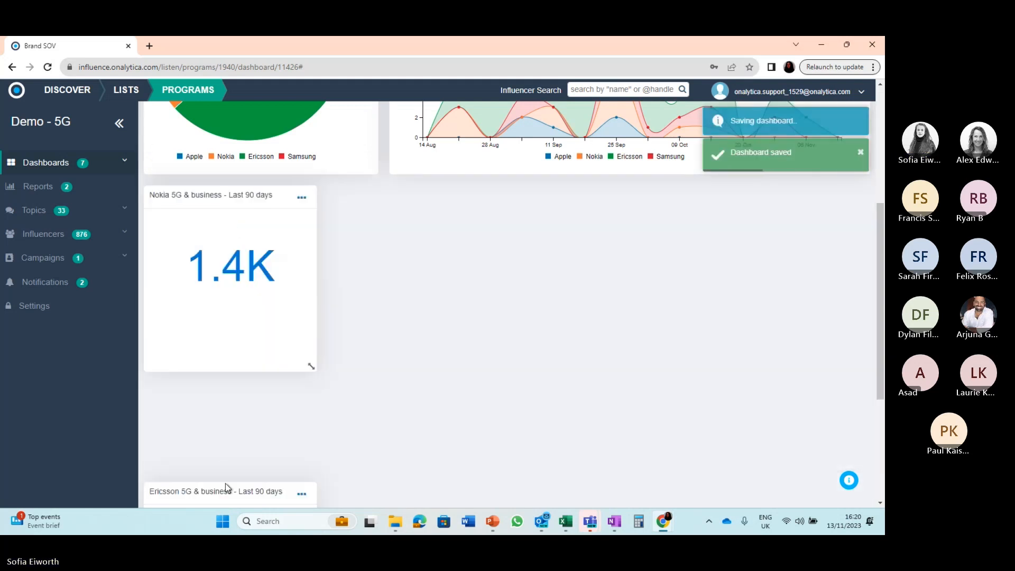
Move the Ericsson KPI widget up so it sits directly beside the Nokia KPI widget.
{"action": "left_click_drag", "start_coordinate": [234, 491], "coordinate": [369, 360]}
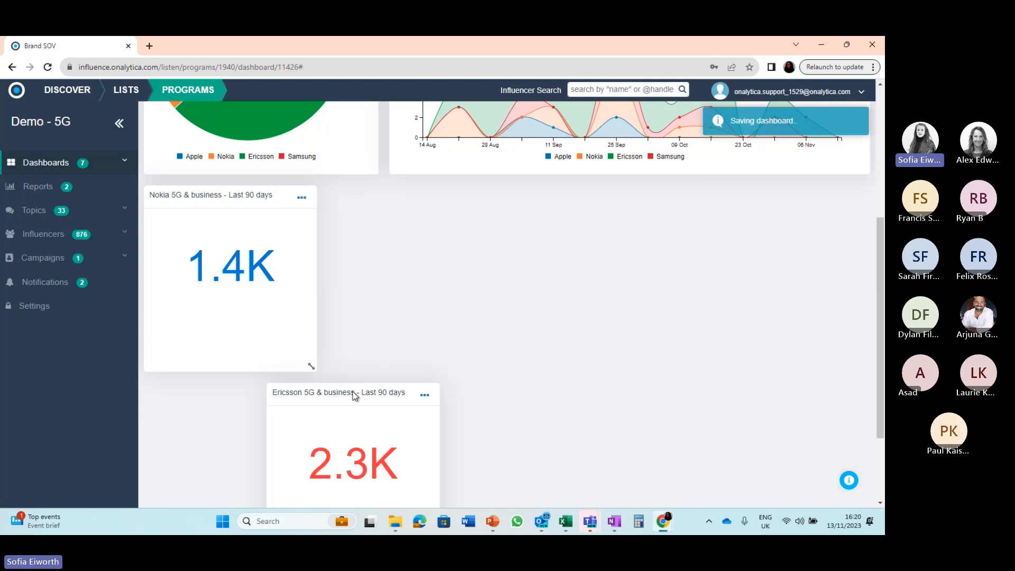
{"action": "left_click_drag", "start_coordinate": [355, 396], "coordinate": [414, 290]}
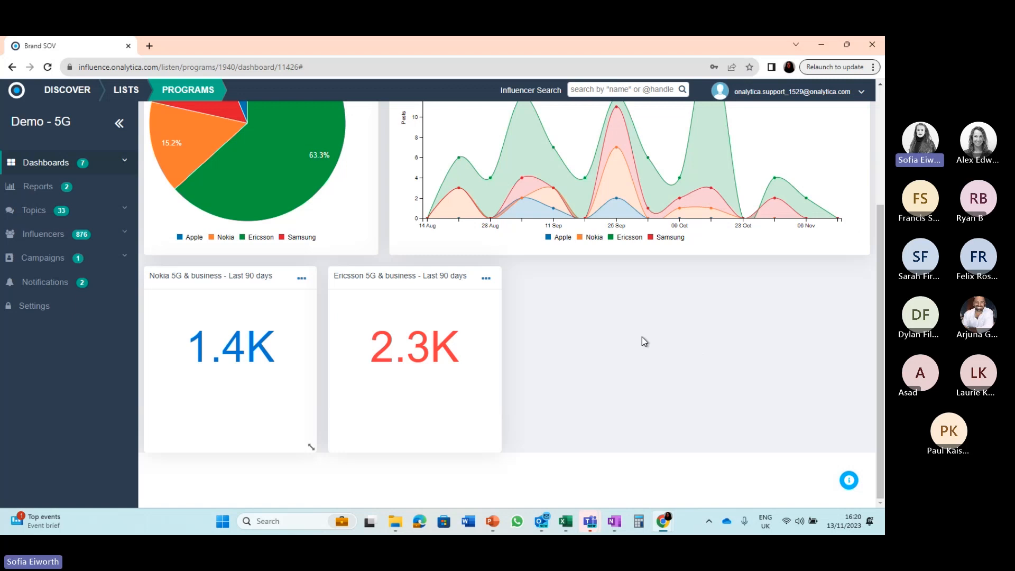
{"action": "scroll", "coordinate": [641, 337], "scroll_direction": "up", "scroll_amount": 1}
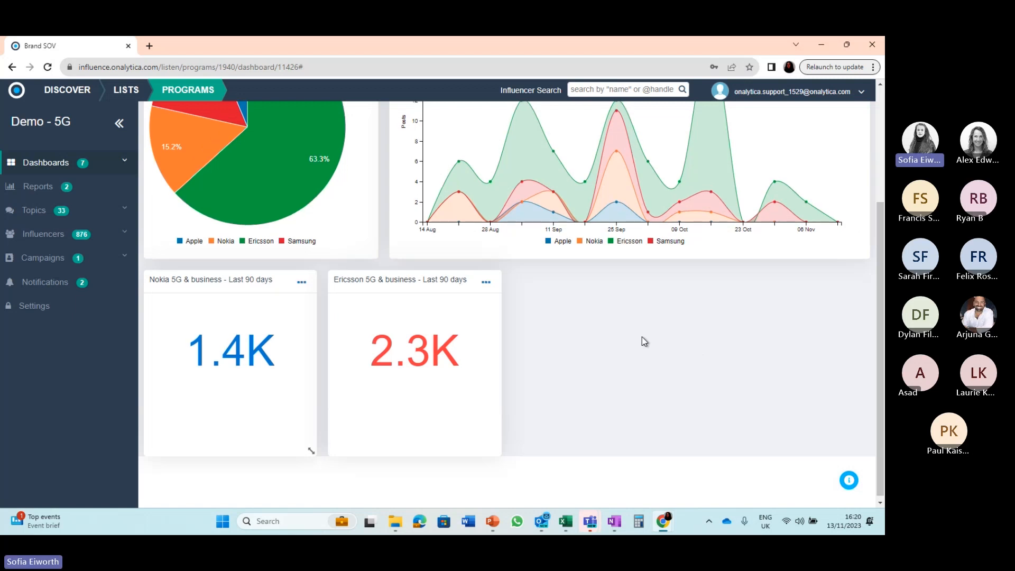
Copy the Ericsson KPI widget within the Brand SOV dashboard under the title "Ericsson 5G & business -Impressions - Last 90 days".
{"action": "left_click", "coordinate": [486, 282]}
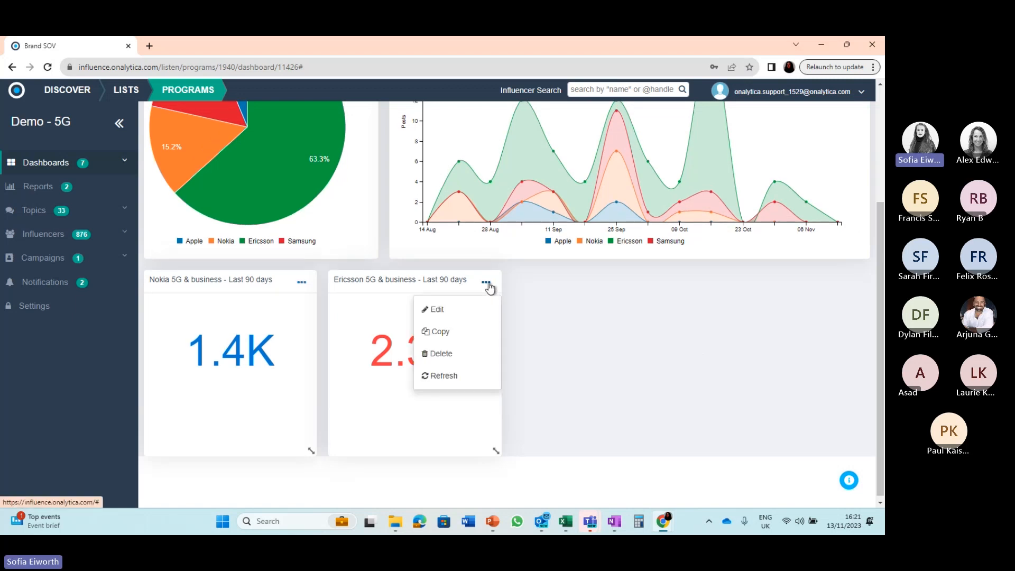
{"action": "left_click", "coordinate": [452, 336]}
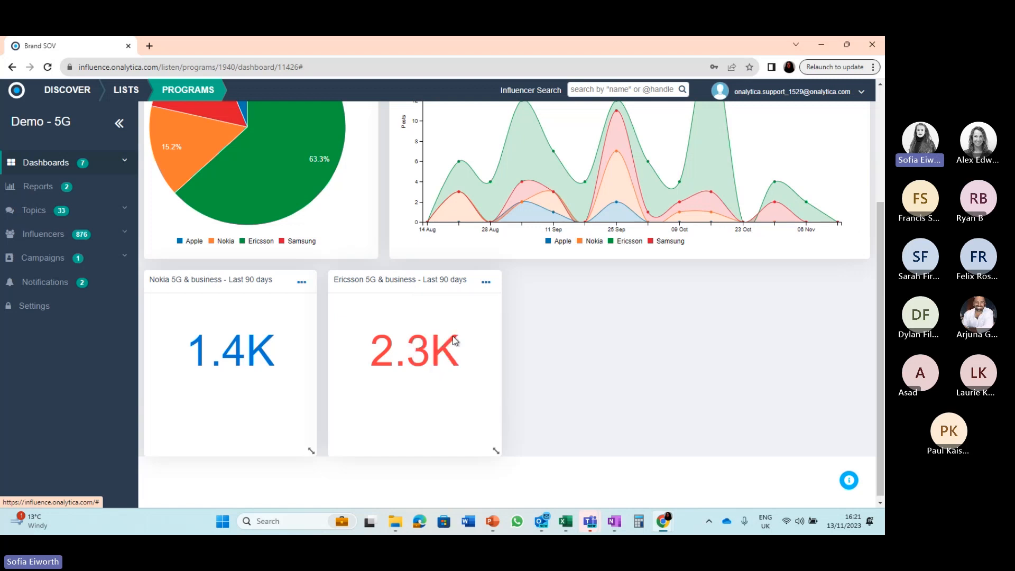
{"action": "left_click", "coordinate": [460, 185]}
{"action": "key", "text": "BackSpace"}
{"action": "key", "text": "BackSpace"}
{"action": "key", "text": "BackSpace"}
{"action": "key", "text": "BackSpace"}
{"action": "key", "text": "BackSpace"}
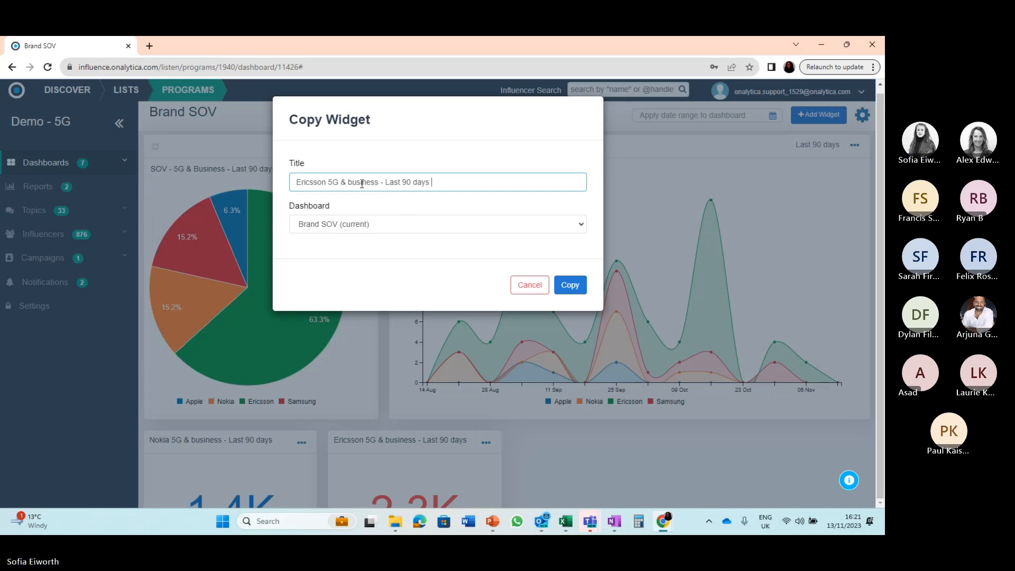
{"action": "type", "text": "Impressions -"}
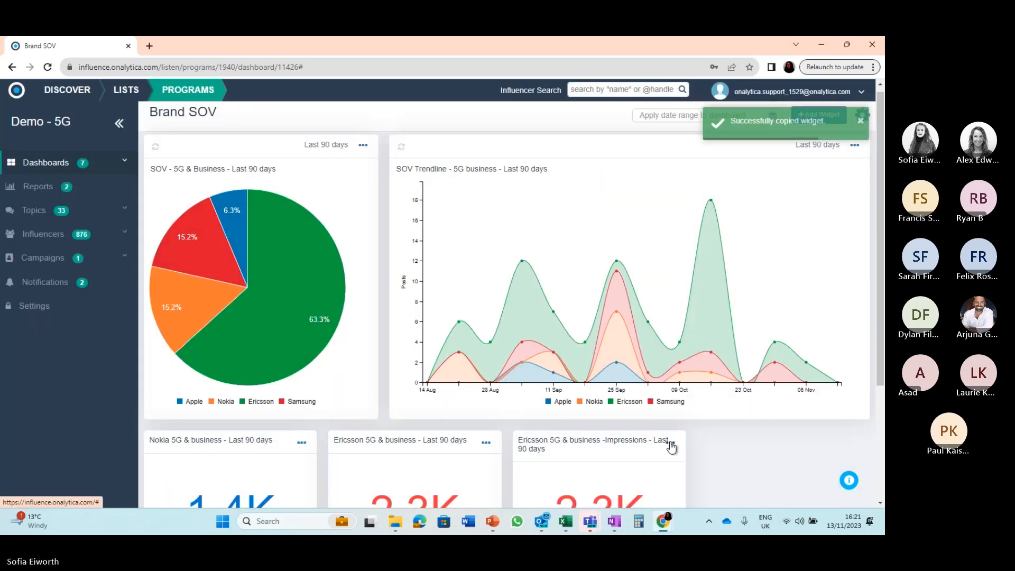
Edit the copied Ericsson KPI widget, change its metric type to Impressions and save it.
{"action": "left_click", "coordinate": [671, 446]}
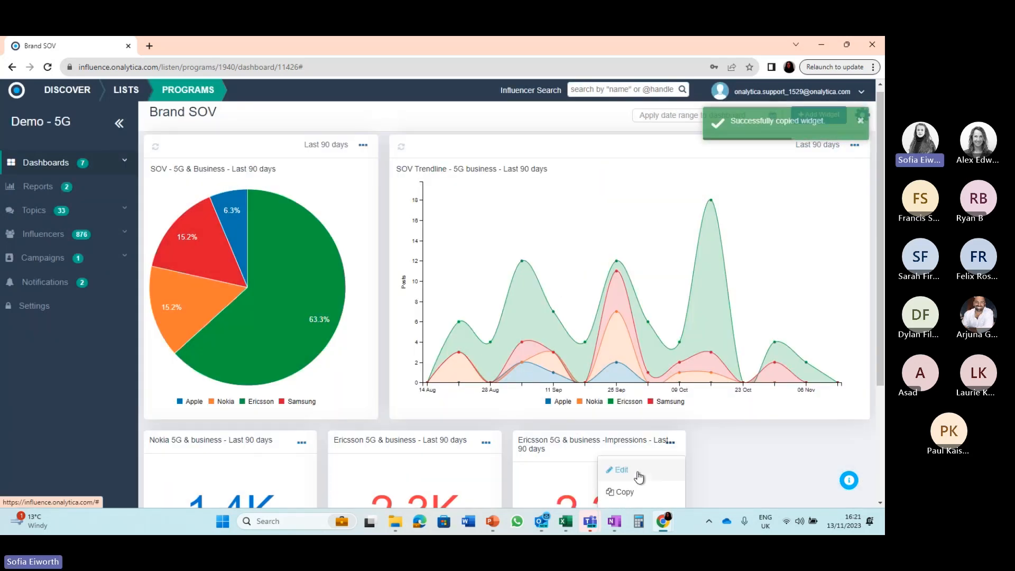
{"action": "left_click", "coordinate": [640, 475]}
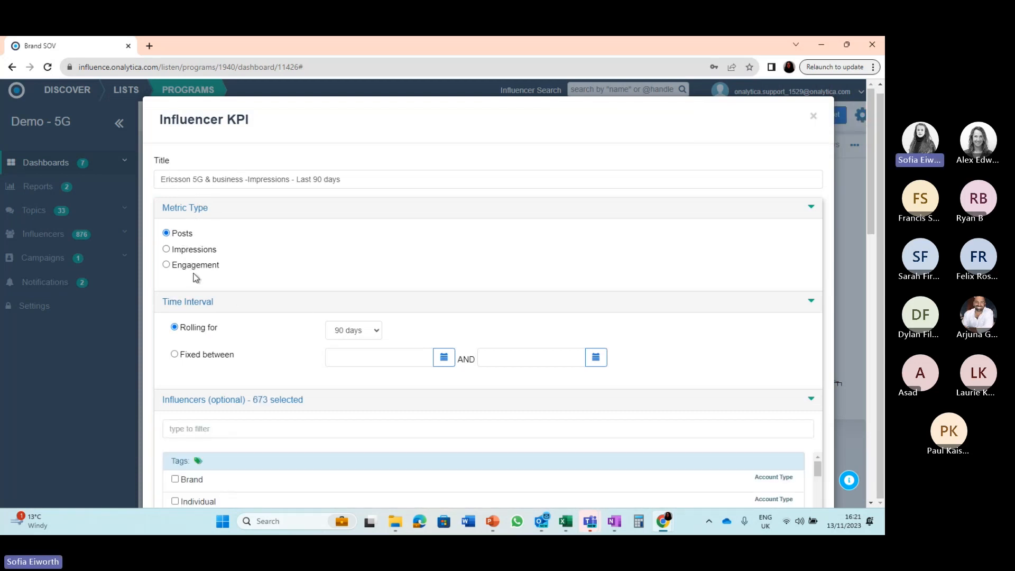
{"action": "left_click", "coordinate": [166, 250]}
{"action": "scroll", "coordinate": [779, 329], "scroll_direction": "down", "scroll_amount": 10}
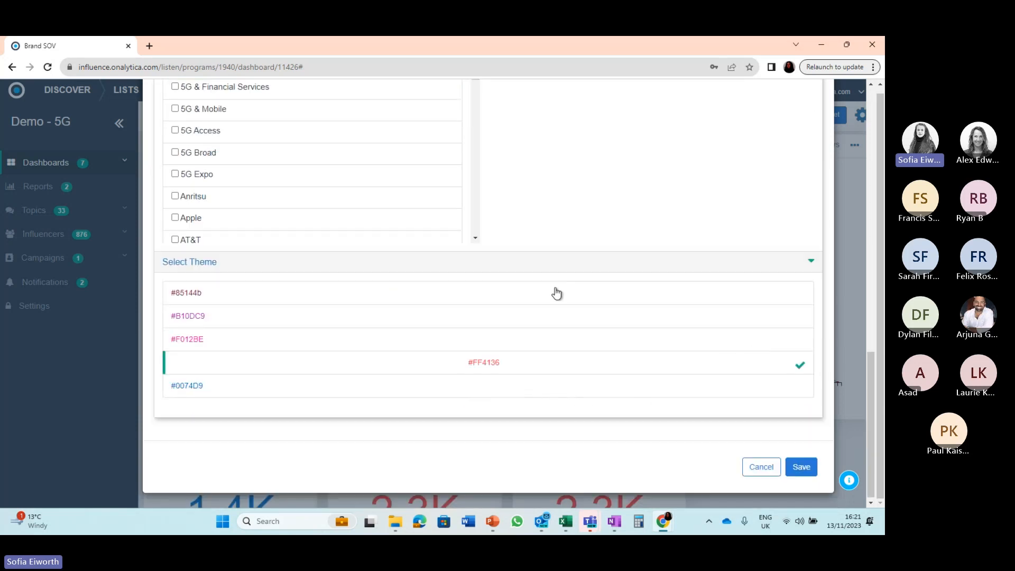
{"action": "left_click", "coordinate": [589, 338]}
{"action": "left_click", "coordinate": [802, 467]}
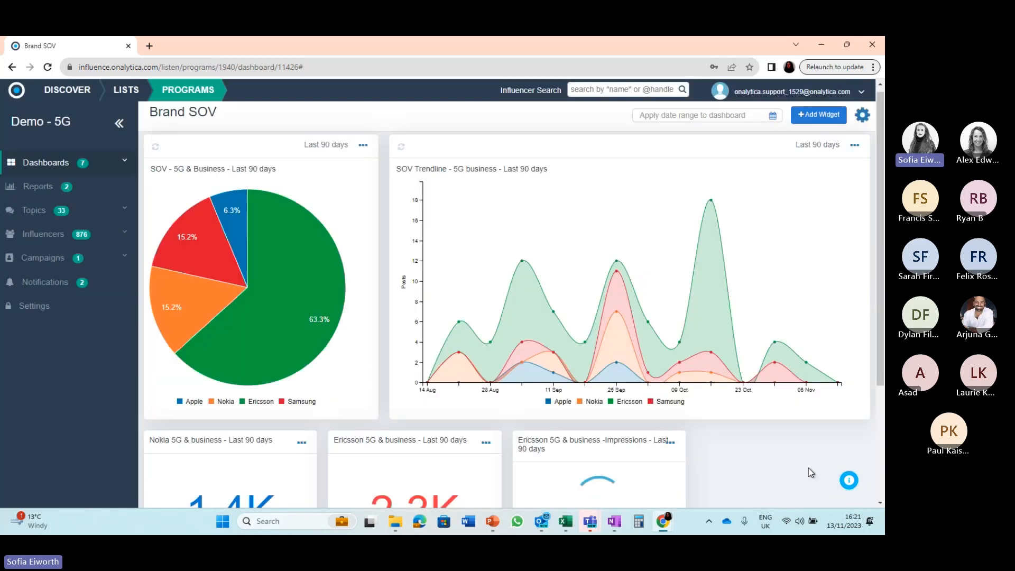
{"action": "scroll", "coordinate": [735, 468], "scroll_direction": "down", "scroll_amount": 1}
{"action": "scroll", "coordinate": [736, 469], "scroll_direction": "down", "scroll_amount": 1}
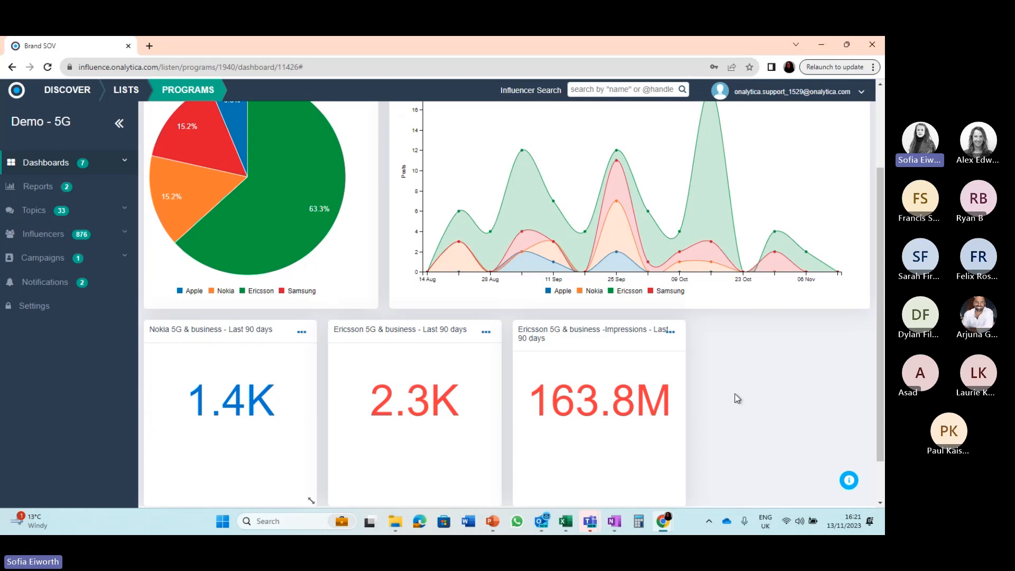
{"action": "scroll", "coordinate": [743, 396], "scroll_direction": "down", "scroll_amount": 1}
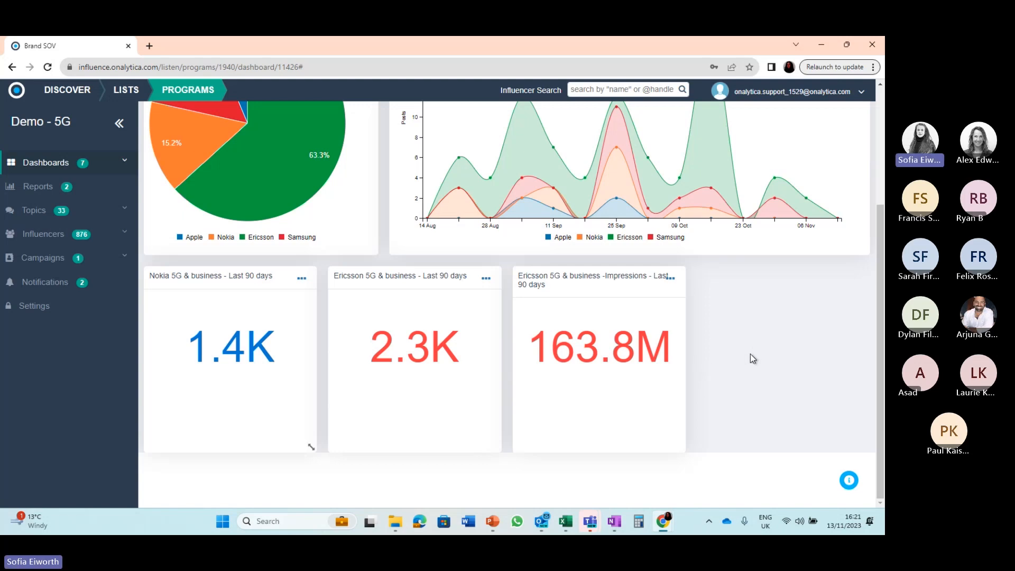
Copy the SOV trendline widget within the Brand SOV dashboard under the title "SOV Trendline - 5G business - Impressions - Last 90 days".
{"action": "scroll", "coordinate": [750, 347], "scroll_direction": "up", "scroll_amount": 3}
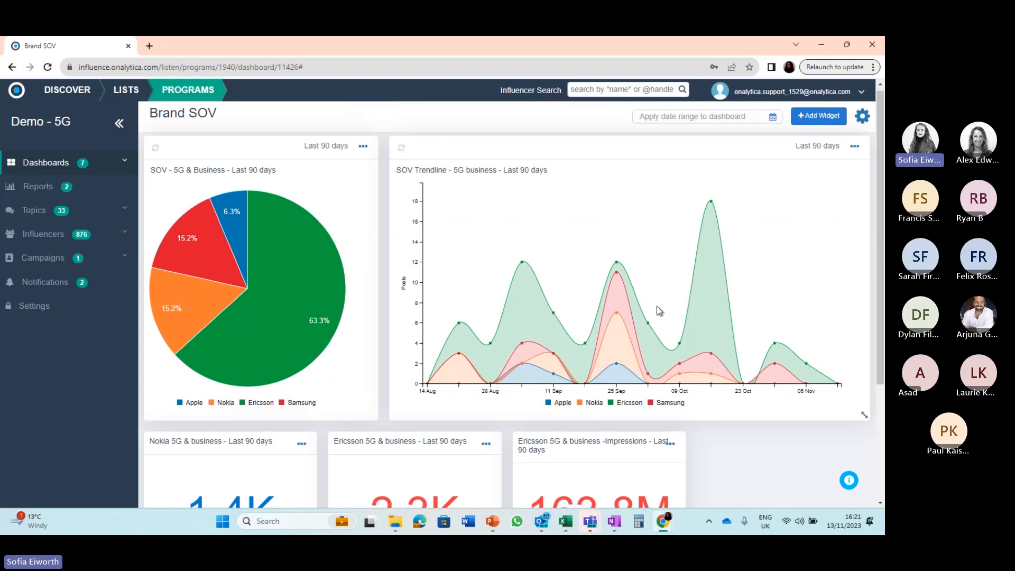
{"action": "scroll", "coordinate": [745, 464], "scroll_direction": "down", "scroll_amount": 2}
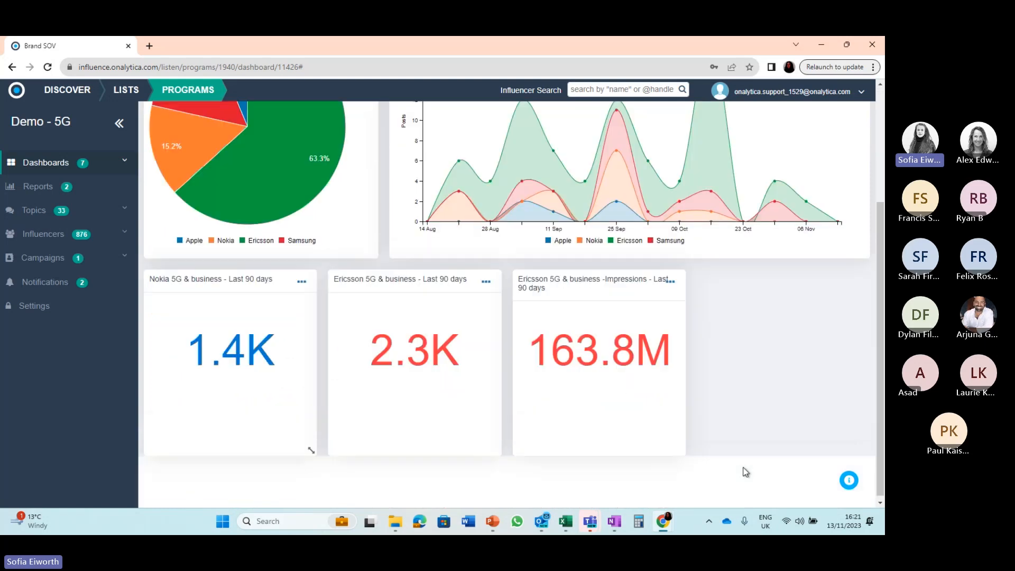
{"action": "scroll", "coordinate": [758, 407], "scroll_direction": "up", "scroll_amount": 2}
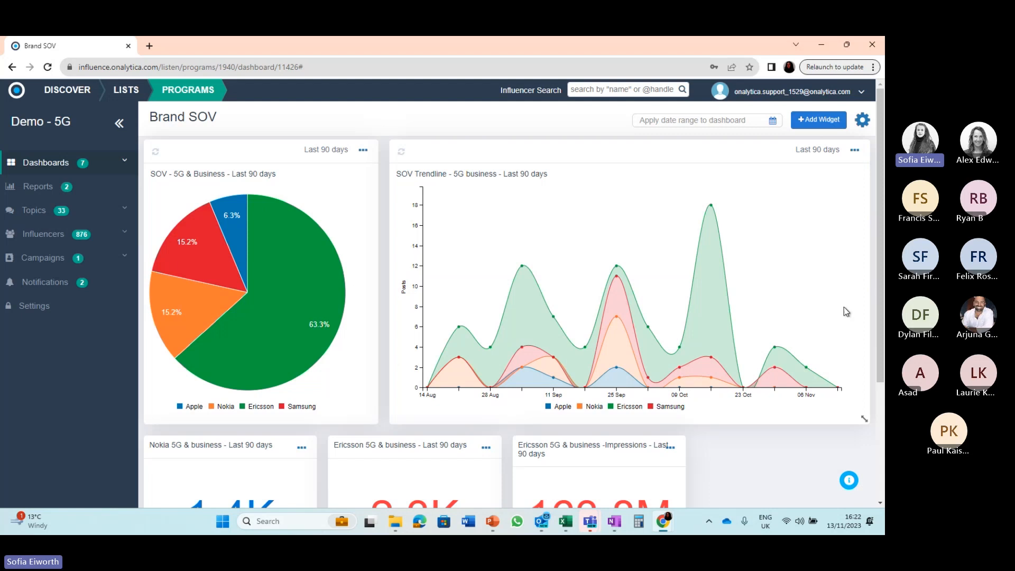
{"action": "left_click", "coordinate": [854, 151]}
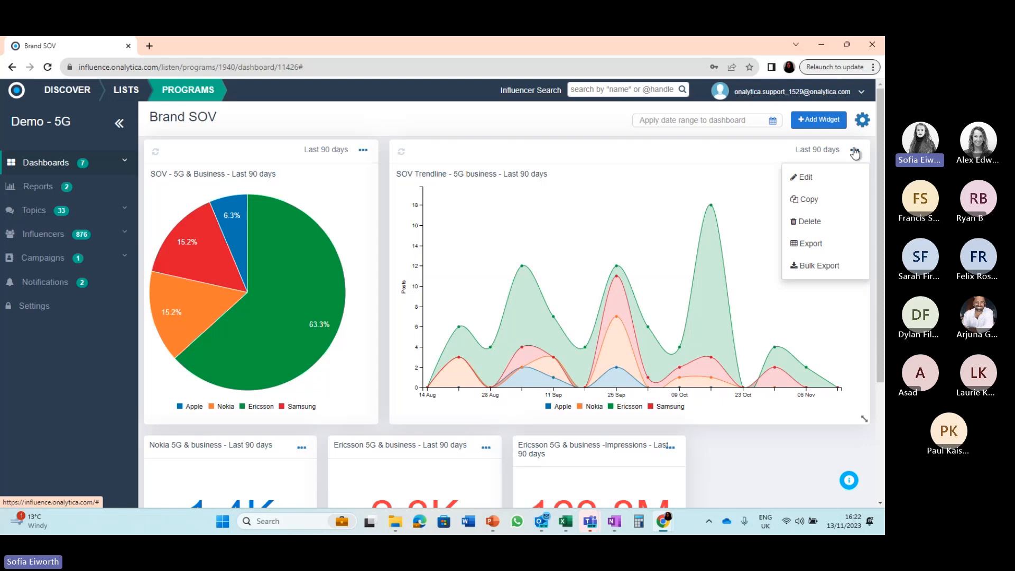
{"action": "left_click", "coordinate": [821, 206]}
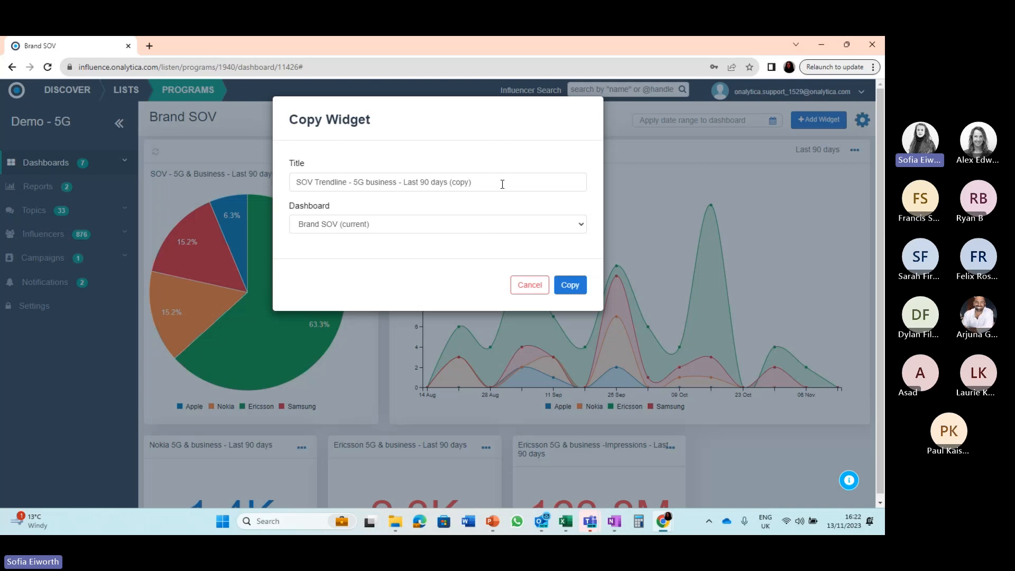
{"action": "left_click", "coordinate": [501, 184]}
{"action": "key", "text": "BackSpace"}
{"action": "key", "text": "BackSpace"}
{"action": "key", "text": "BackSpace"}
{"action": "key", "text": "BackSpace"}
{"action": "key", "text": "BackSpace"}
{"action": "key", "text": "BackSpace"}
{"action": "key", "text": "BackSpace"}
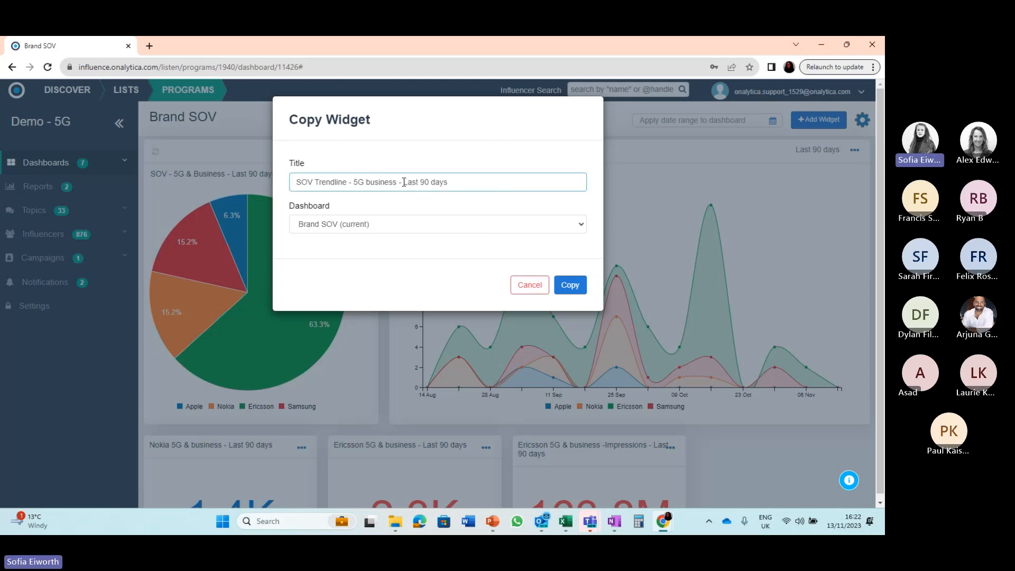
{"action": "type", "text": "Impressions -"}
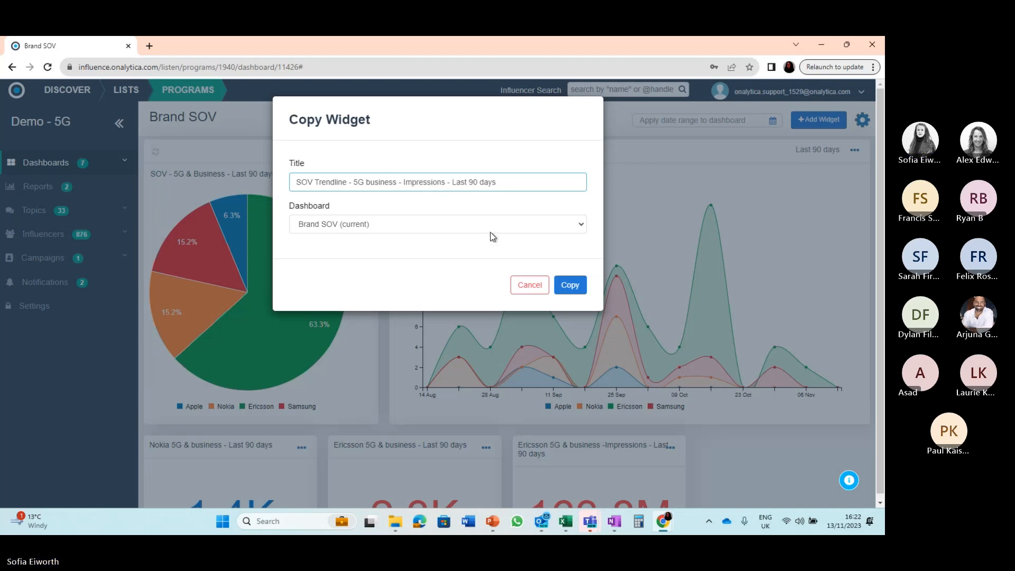
{"action": "left_click", "coordinate": [566, 286]}
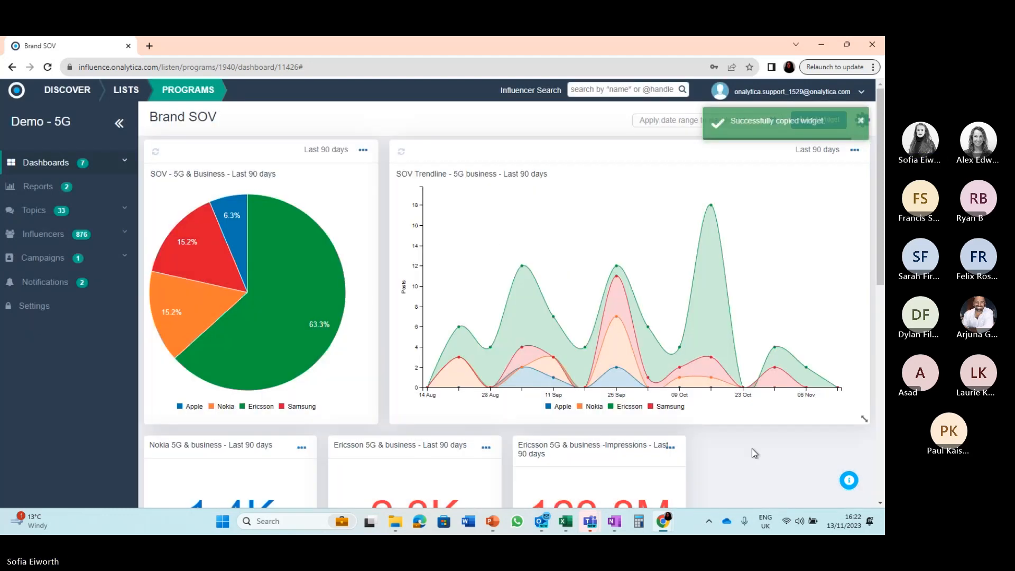
Edit the copied SOV trendline chart and set its measure to Impressions.
{"action": "scroll", "coordinate": [751, 448], "scroll_direction": "down", "scroll_amount": 5}
{"action": "scroll", "coordinate": [751, 448], "scroll_direction": "down", "scroll_amount": 3}
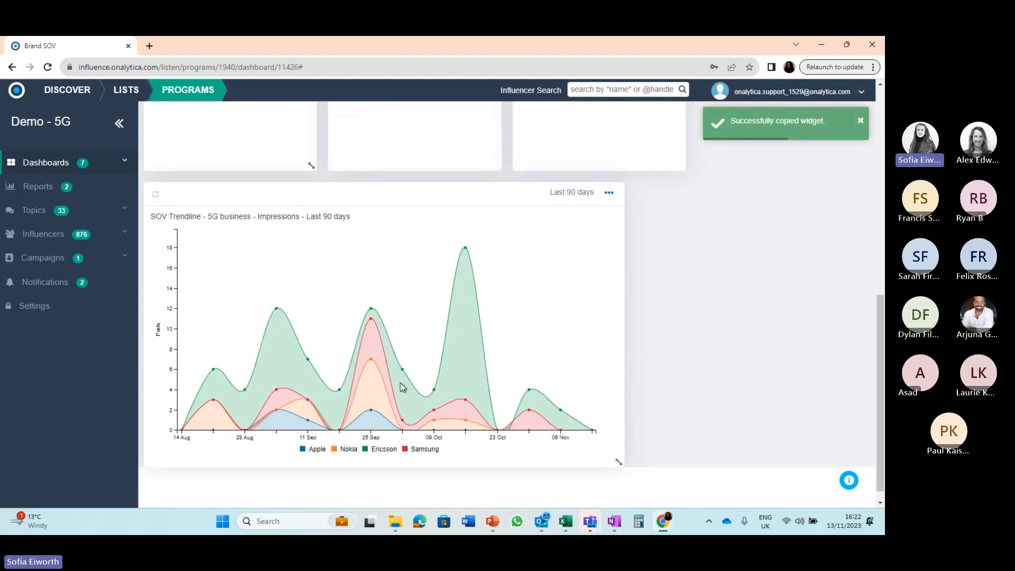
{"action": "left_click", "coordinate": [610, 194]}
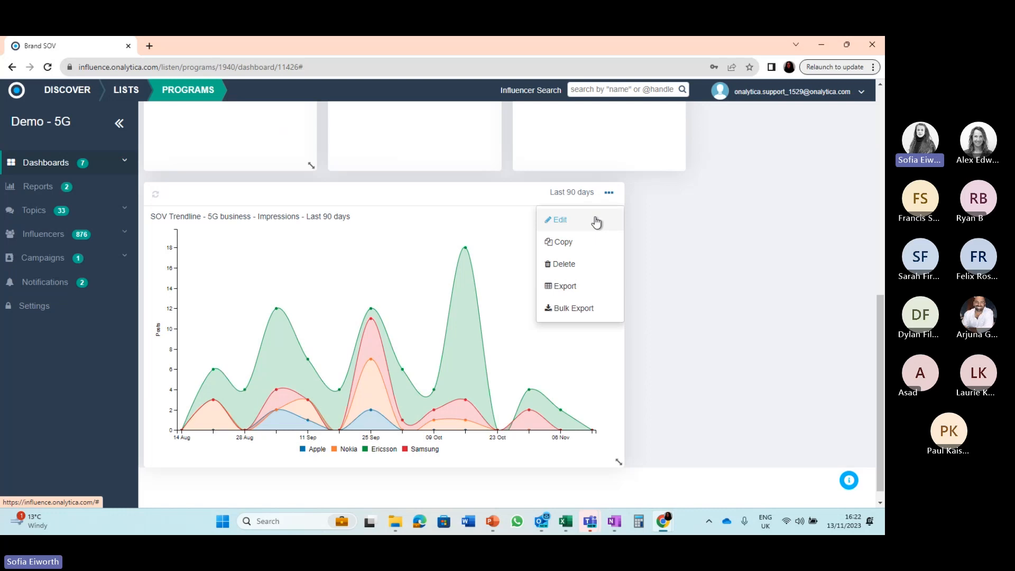
{"action": "left_click", "coordinate": [595, 218]}
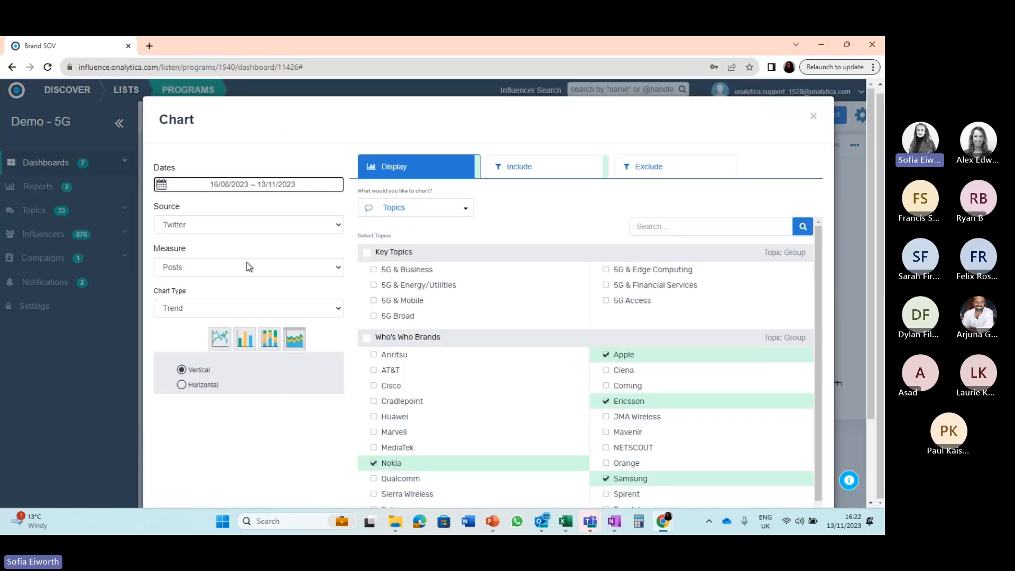
{"action": "left_click", "coordinate": [246, 263]}
{"action": "left_click", "coordinate": [246, 292]}
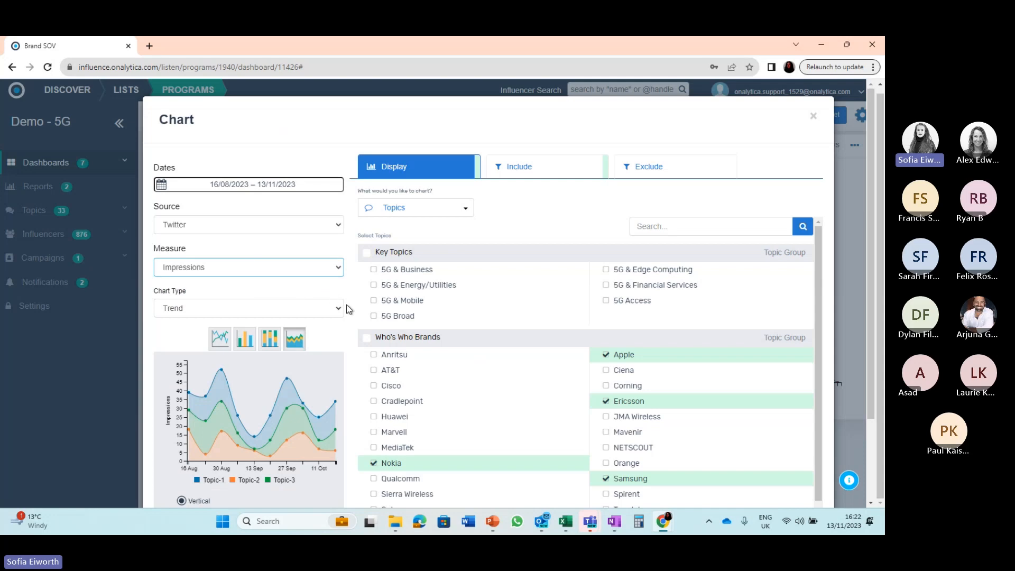
Check the included topics and influencer tags of the impressions trendline, save the chart and review it on the dashboard.
{"action": "scroll", "coordinate": [347, 304], "scroll_direction": "down", "scroll_amount": 2}
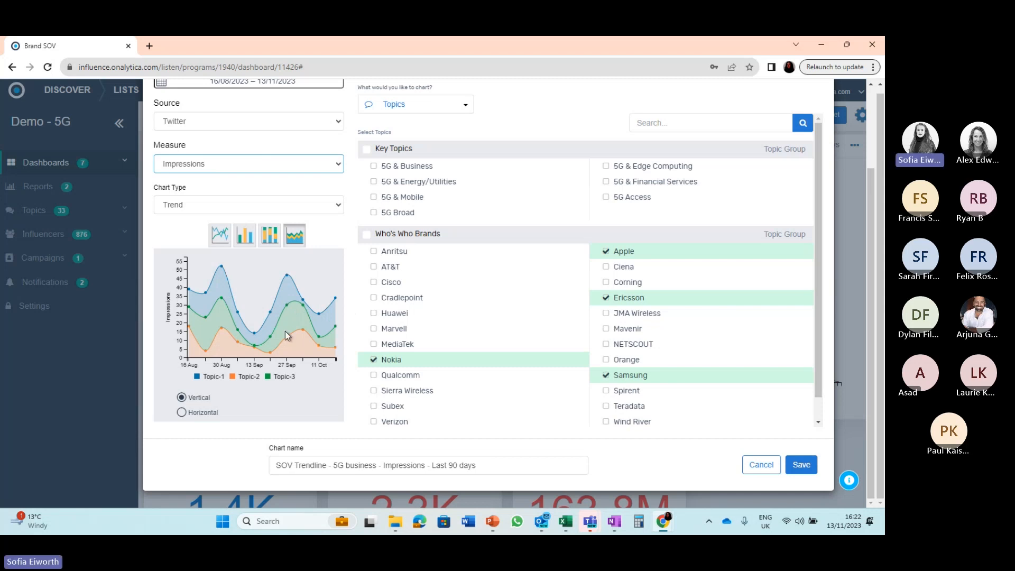
{"action": "scroll", "coordinate": [502, 388], "scroll_direction": "up", "scroll_amount": 2}
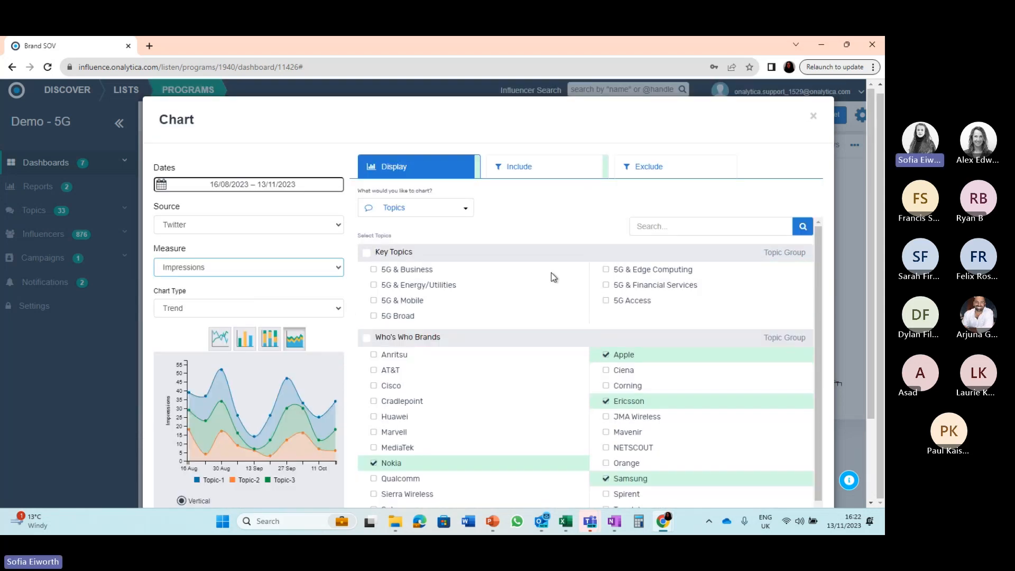
{"action": "left_click", "coordinate": [547, 169]}
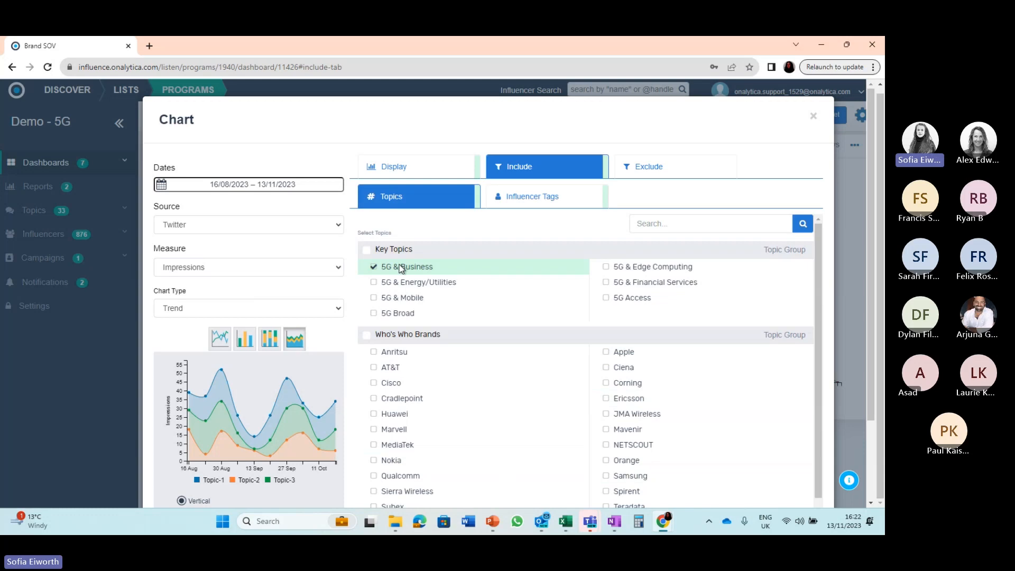
{"action": "left_click", "coordinate": [543, 195]}
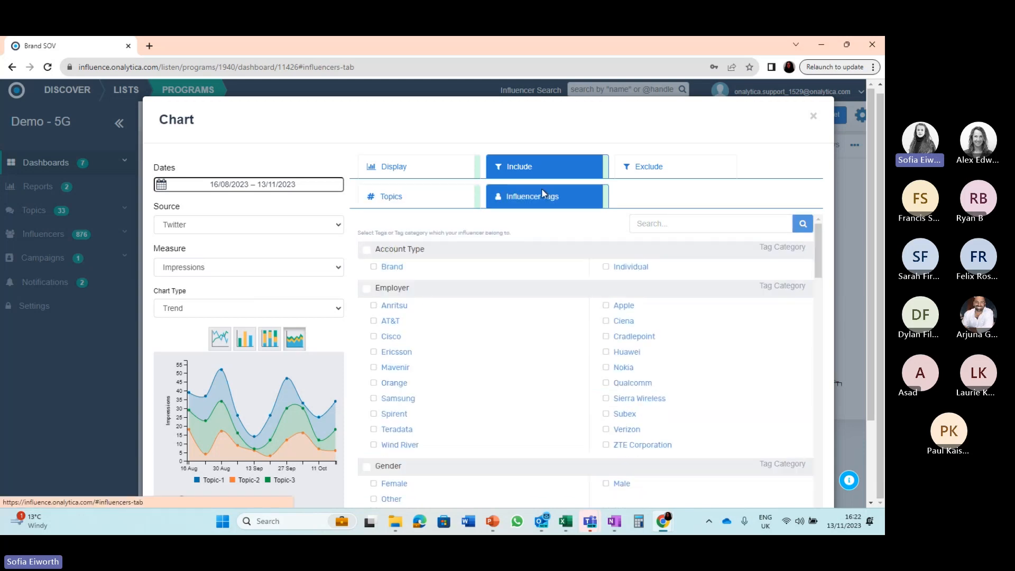
{"action": "scroll", "coordinate": [340, 395], "scroll_direction": "down", "scroll_amount": 2}
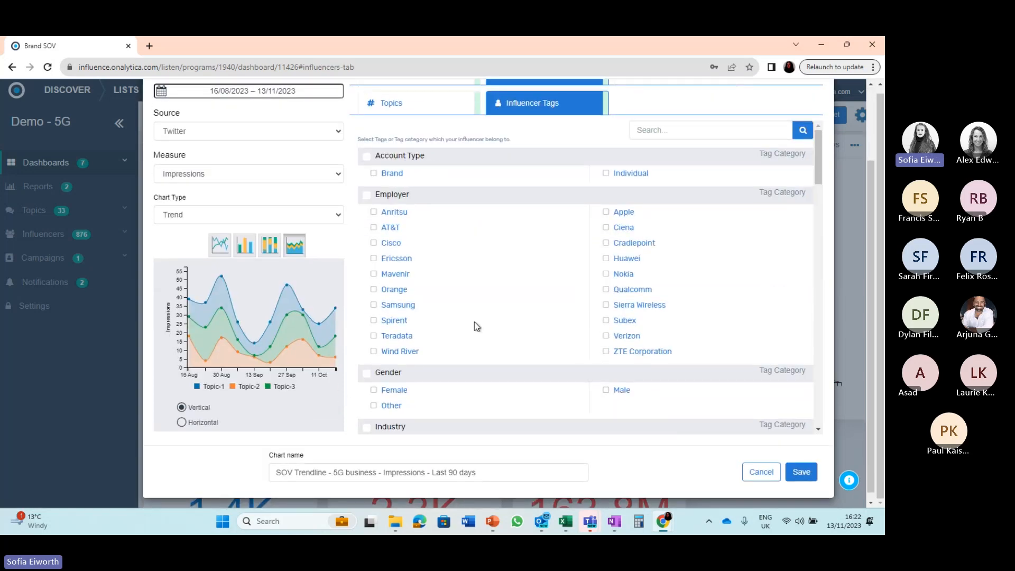
{"action": "scroll", "coordinate": [474, 321], "scroll_direction": "down", "scroll_amount": 5}
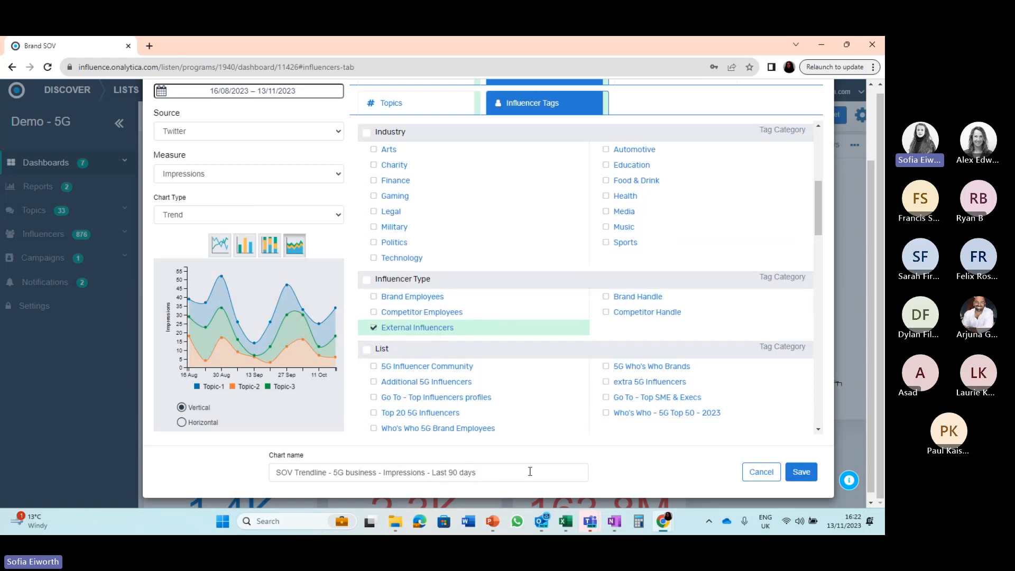
{"action": "left_click", "coordinate": [791, 477]}
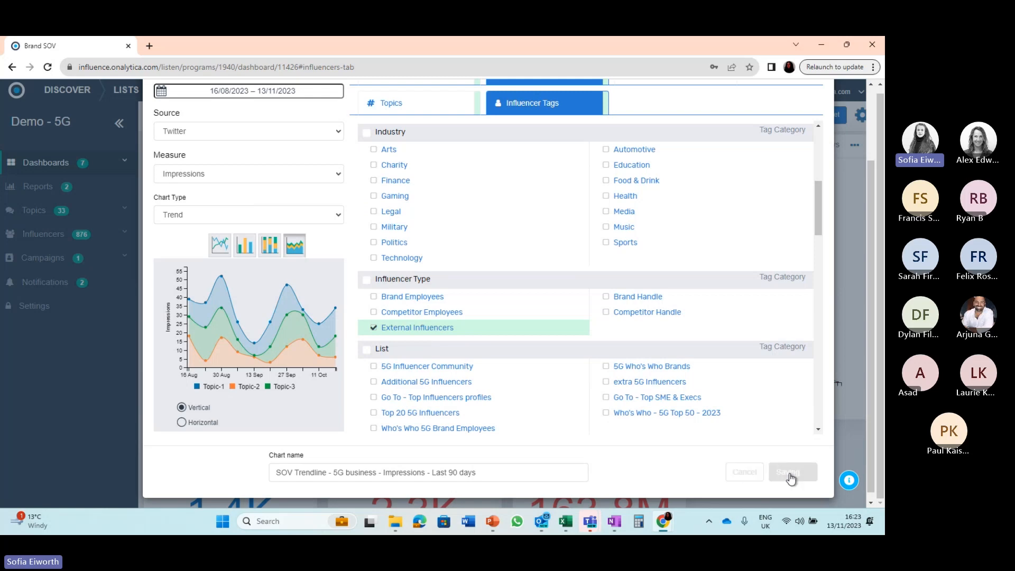
{"action": "scroll", "coordinate": [782, 446], "scroll_direction": "down", "scroll_amount": 8}
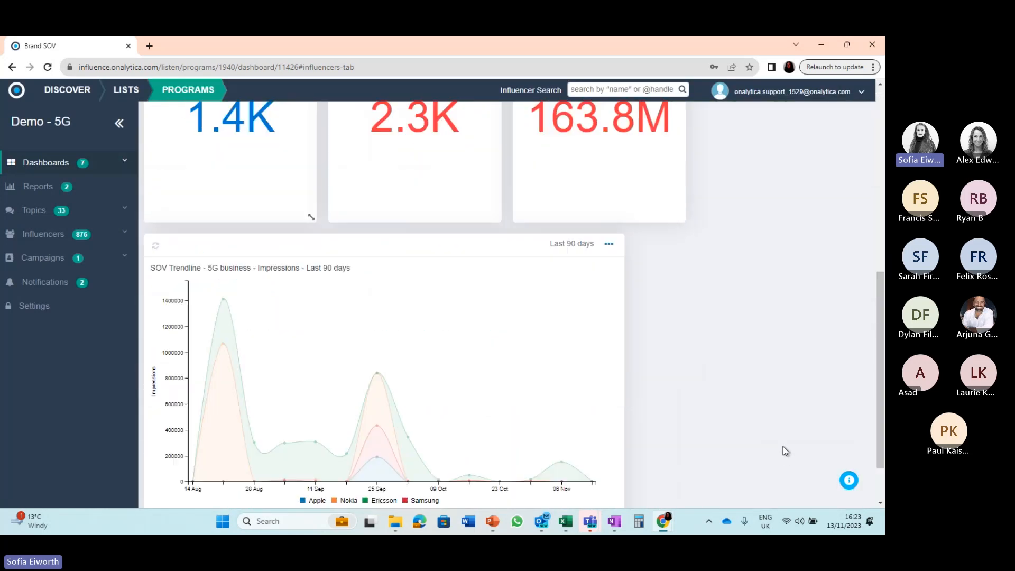
{"action": "scroll", "coordinate": [733, 359], "scroll_direction": "down", "scroll_amount": 1}
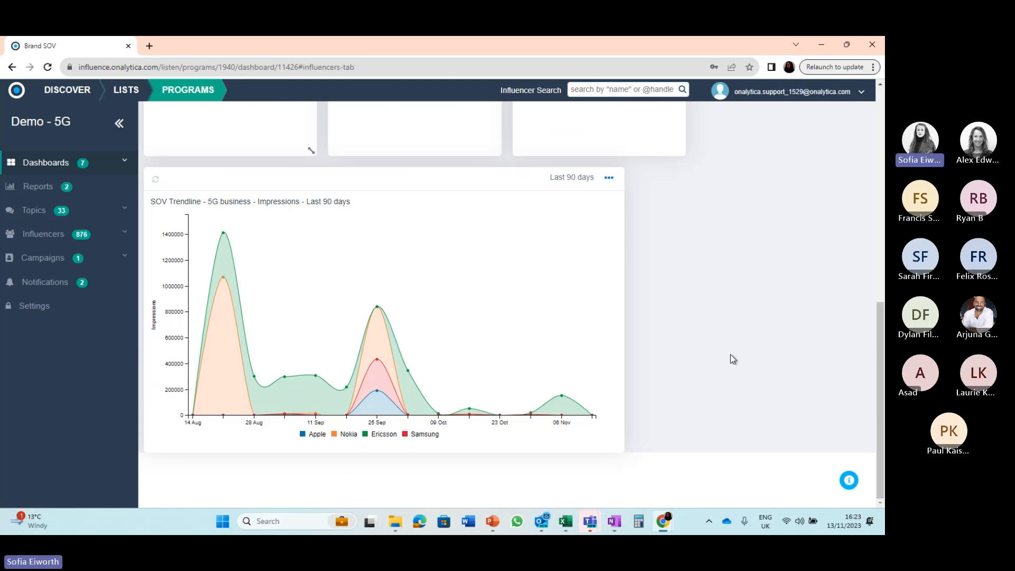
{"action": "scroll", "coordinate": [732, 359], "scroll_direction": "up", "scroll_amount": 5}
{"action": "scroll", "coordinate": [730, 354], "scroll_direction": "up", "scroll_amount": 4}
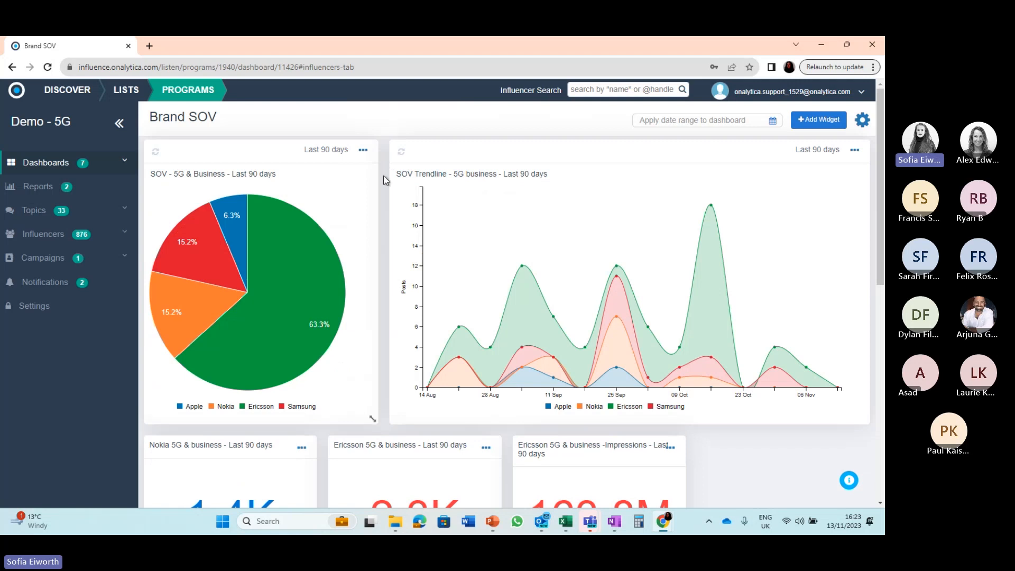
Open the Ericsson posts behind the 16-Oct-23 peak of the posts trendline, read through them and close the list.
{"action": "mouse_move", "coordinate": [190, 234]}
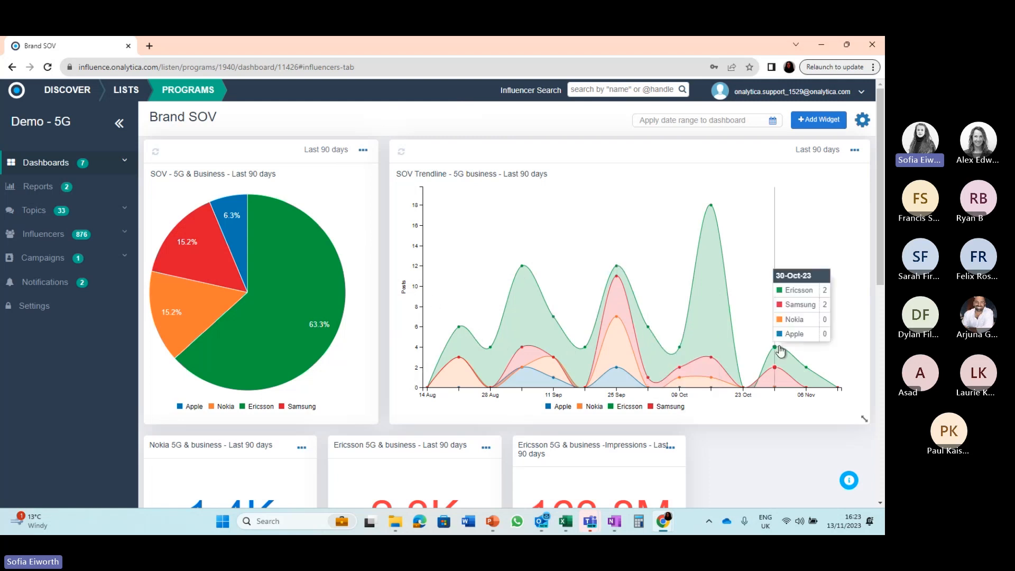
{"action": "mouse_move", "coordinate": [711, 209]}
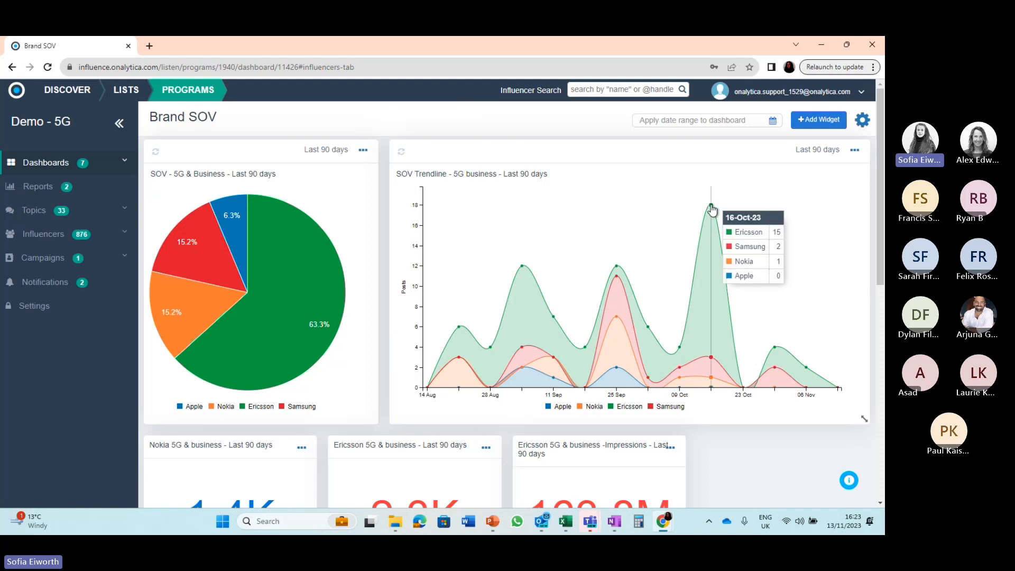
{"action": "left_click", "coordinate": [710, 208]}
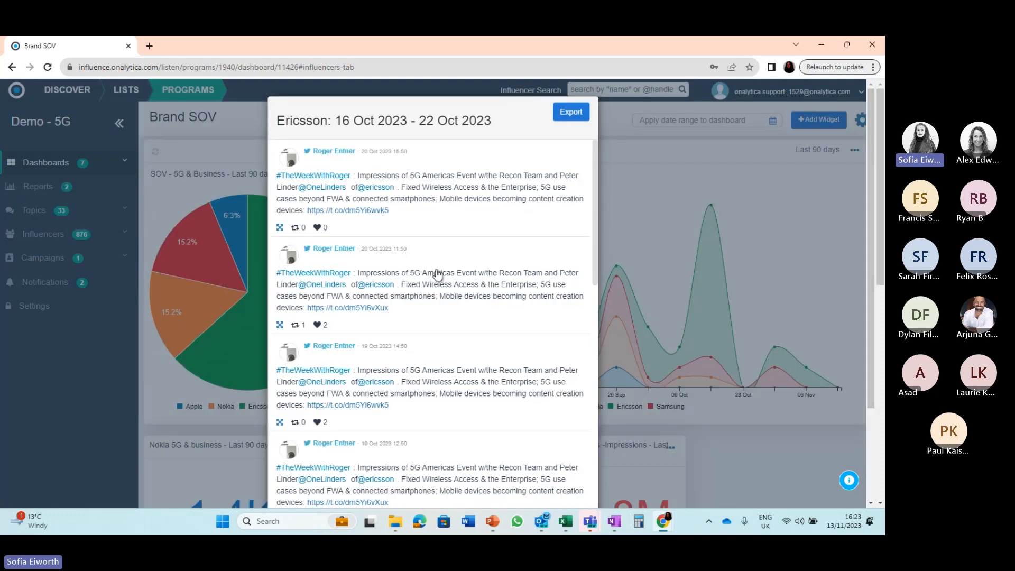
{"action": "scroll", "coordinate": [437, 273], "scroll_direction": "down", "scroll_amount": 10}
{"action": "scroll", "coordinate": [437, 274], "scroll_direction": "down", "scroll_amount": 3}
{"action": "scroll", "coordinate": [437, 274], "scroll_direction": "up", "scroll_amount": 15}
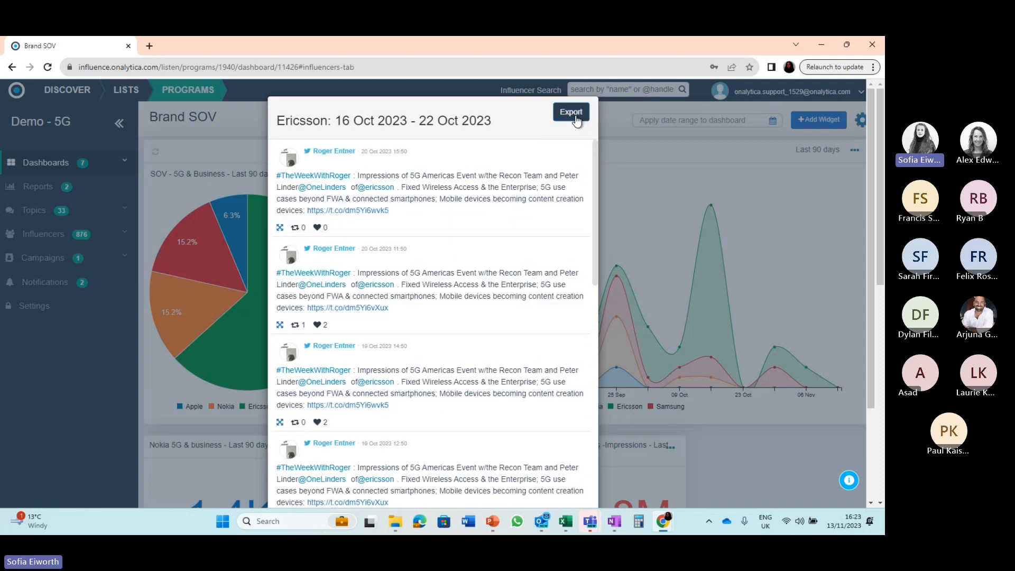
{"action": "left_click", "coordinate": [607, 127]}
Move the "SOV Trendline - 5G business - Impressions - Last 90 days" widget above the KPI widgets, directly beneath the SOV pie chart.
{"action": "scroll", "coordinate": [785, 448], "scroll_direction": "down", "scroll_amount": 4}
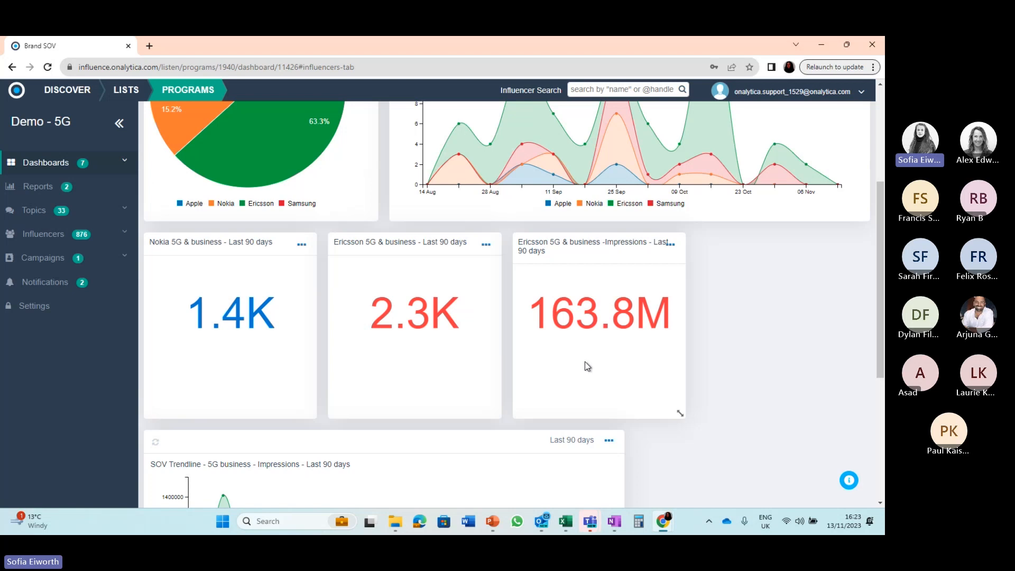
{"action": "scroll", "coordinate": [775, 430], "scroll_direction": "down", "scroll_amount": 5}
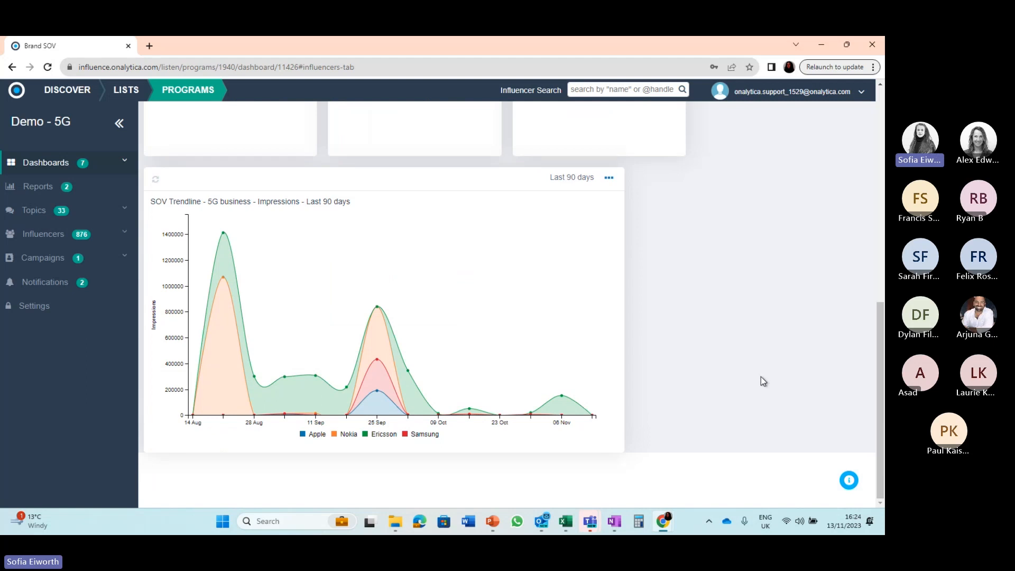
{"action": "scroll", "coordinate": [759, 369], "scroll_direction": "up", "scroll_amount": 1}
{"action": "scroll", "coordinate": [759, 369], "scroll_direction": "up", "scroll_amount": 1}
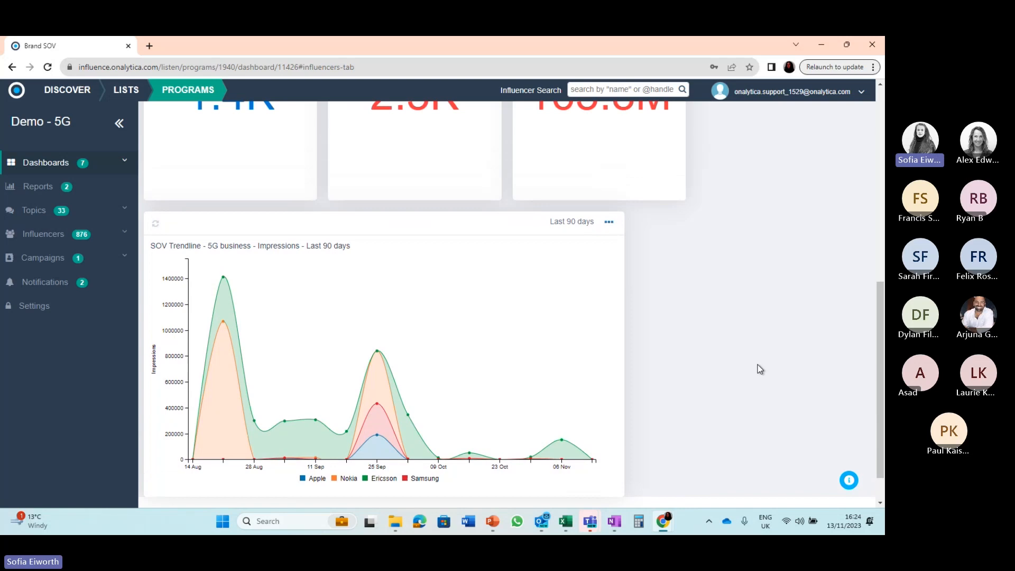
{"action": "scroll", "coordinate": [727, 331], "scroll_direction": "up", "scroll_amount": 5}
{"action": "scroll", "coordinate": [731, 333], "scroll_direction": "down", "scroll_amount": 3}
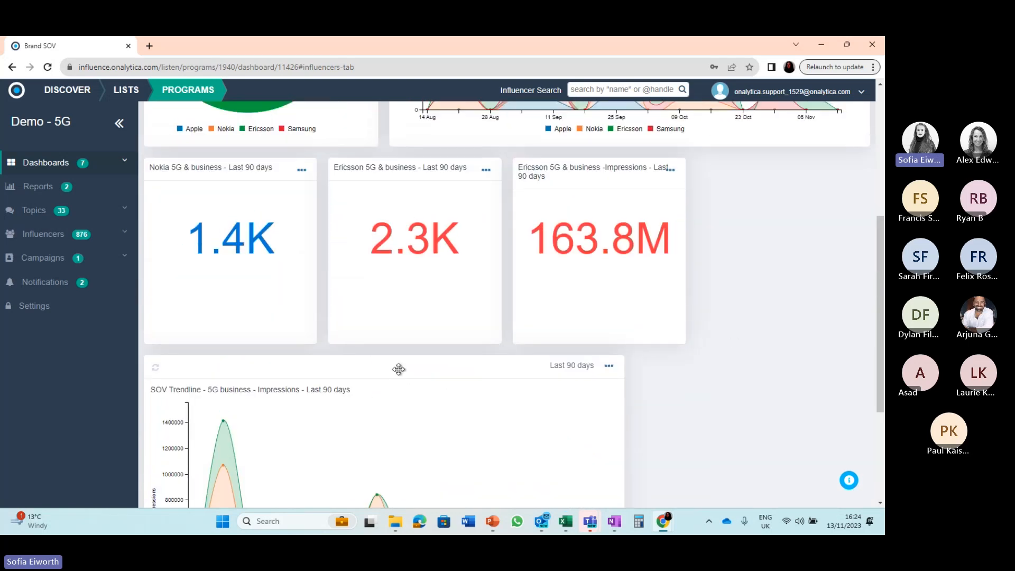
{"action": "left_click_drag", "start_coordinate": [402, 362], "coordinate": [389, 370]}
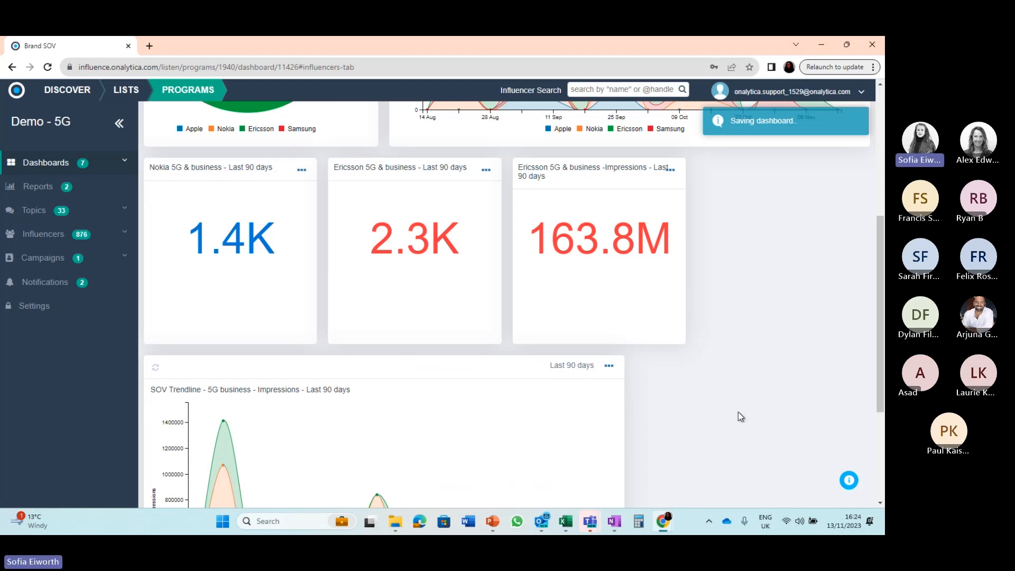
{"action": "left_click_drag", "start_coordinate": [738, 411], "coordinate": [384, 371]}
{"action": "left_click", "coordinate": [745, 386]}
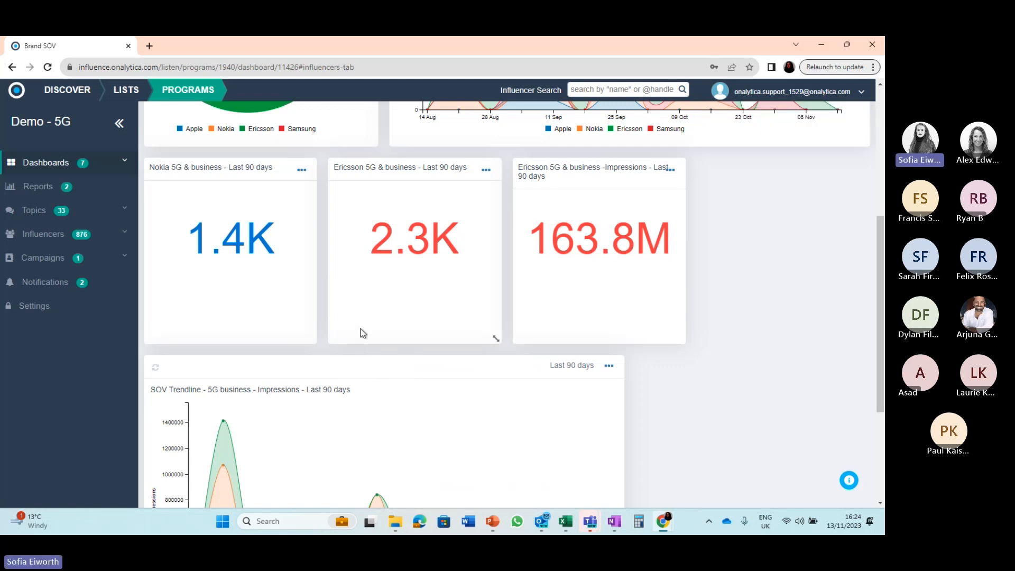
{"action": "left_click_drag", "start_coordinate": [365, 372], "coordinate": [368, 282]}
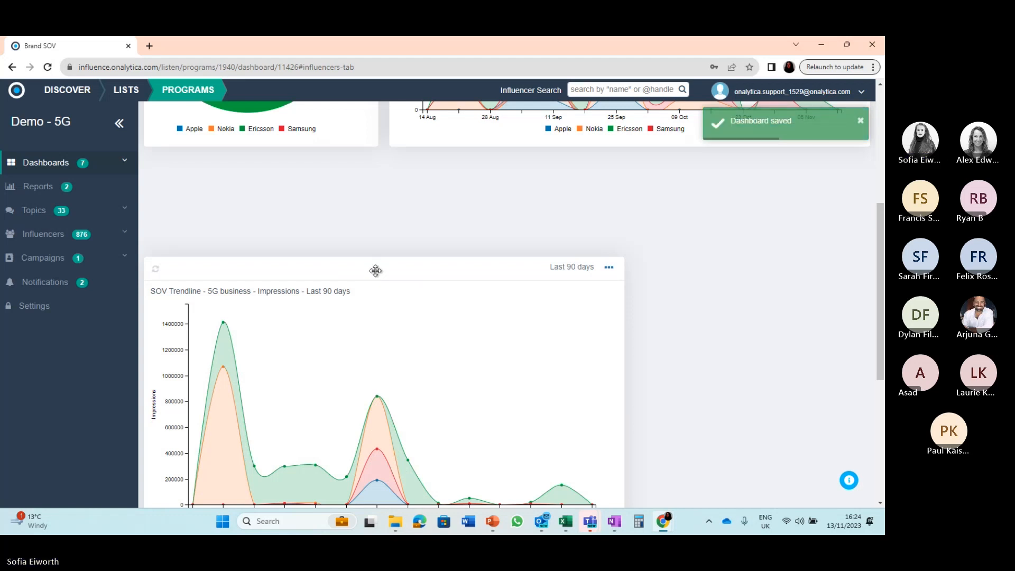
{"action": "right_click", "coordinate": [374, 205]}
{"action": "left_click", "coordinate": [354, 264]}
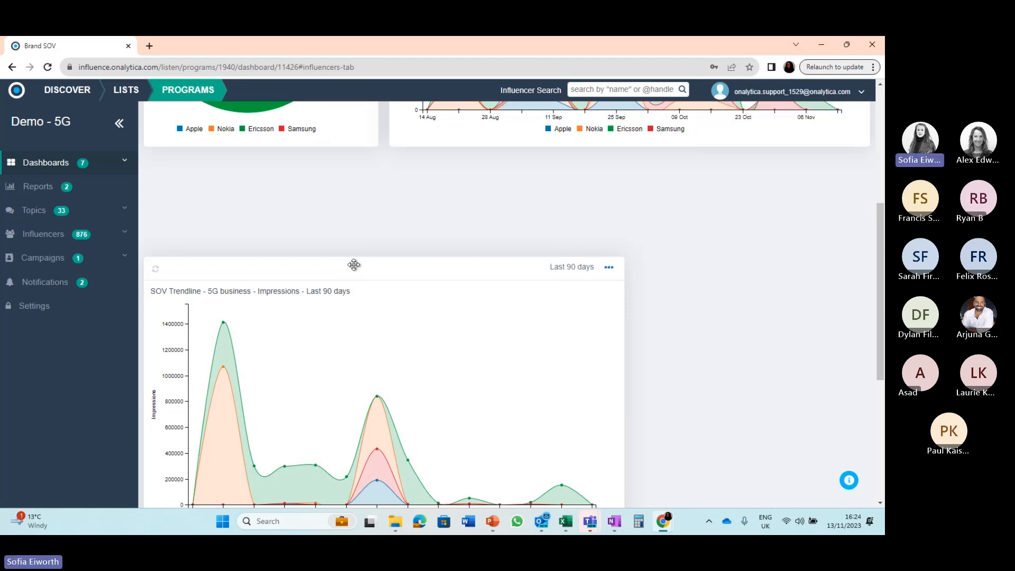
{"action": "left_click_drag", "start_coordinate": [351, 271], "coordinate": [351, 202]}
{"action": "scroll", "coordinate": [698, 309], "scroll_direction": "up", "scroll_amount": 5}
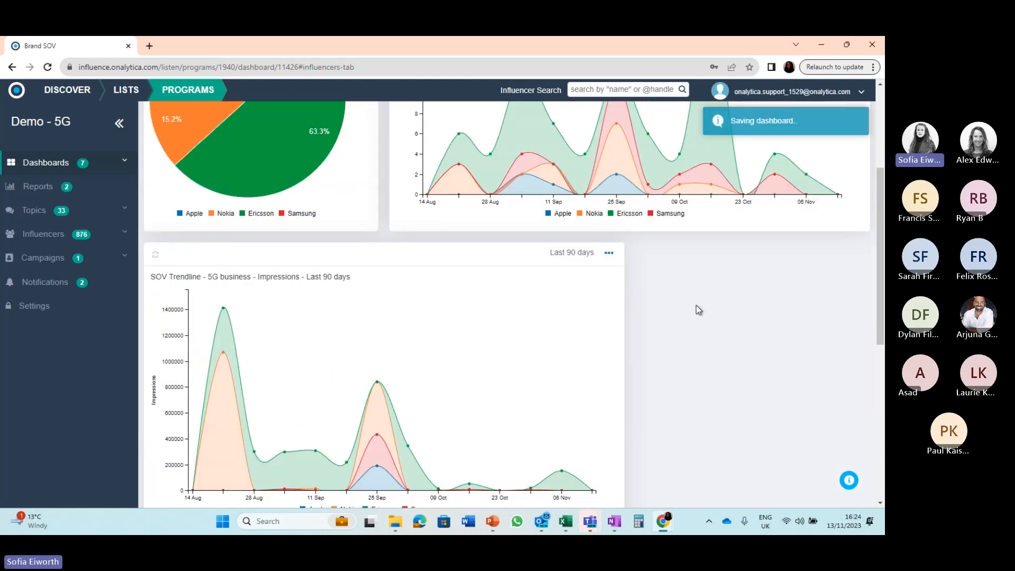
Shift the impressions trendline across so that it lines up directly beneath the posts trendline.
{"action": "scroll", "coordinate": [698, 310], "scroll_direction": "up", "scroll_amount": 1}
{"action": "scroll", "coordinate": [697, 310], "scroll_direction": "down", "scroll_amount": 2}
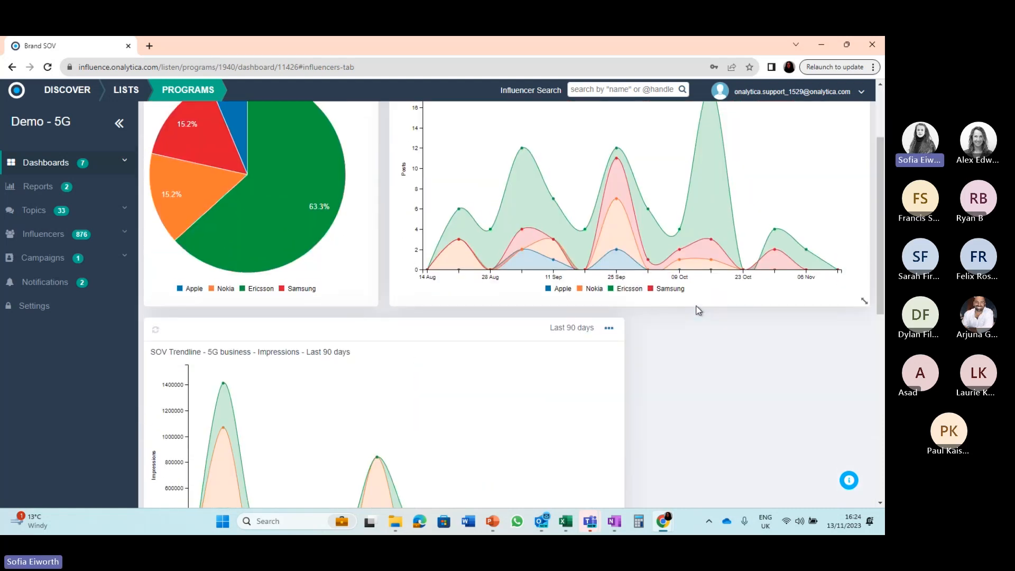
{"action": "left_click_drag", "start_coordinate": [358, 329], "coordinate": [618, 328]}
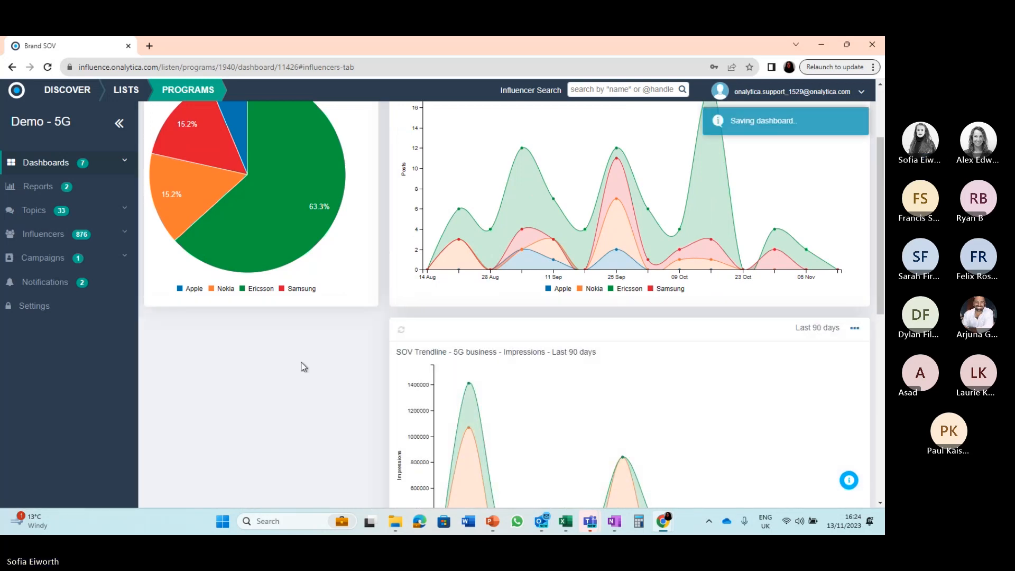
Move the Nokia KPI widget up out of the KPI row into the empty column beside the impressions trendline.
{"action": "scroll", "coordinate": [323, 410], "scroll_direction": "down", "scroll_amount": 7}
{"action": "left_click_drag", "start_coordinate": [232, 347], "coordinate": [235, 275]}
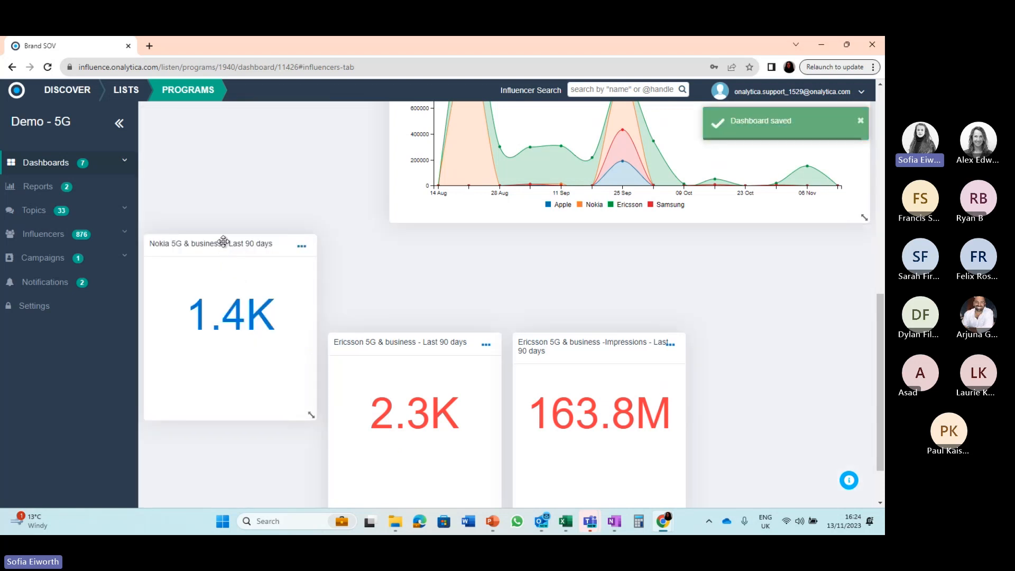
{"action": "right_click", "coordinate": [223, 160]}
{"action": "left_click", "coordinate": [220, 261]}
{"action": "left_click_drag", "start_coordinate": [219, 244], "coordinate": [225, 172]}
{"action": "scroll", "coordinate": [329, 256], "scroll_direction": "up", "scroll_amount": 3}
{"action": "scroll", "coordinate": [329, 256], "scroll_direction": "up", "scroll_amount": 4}
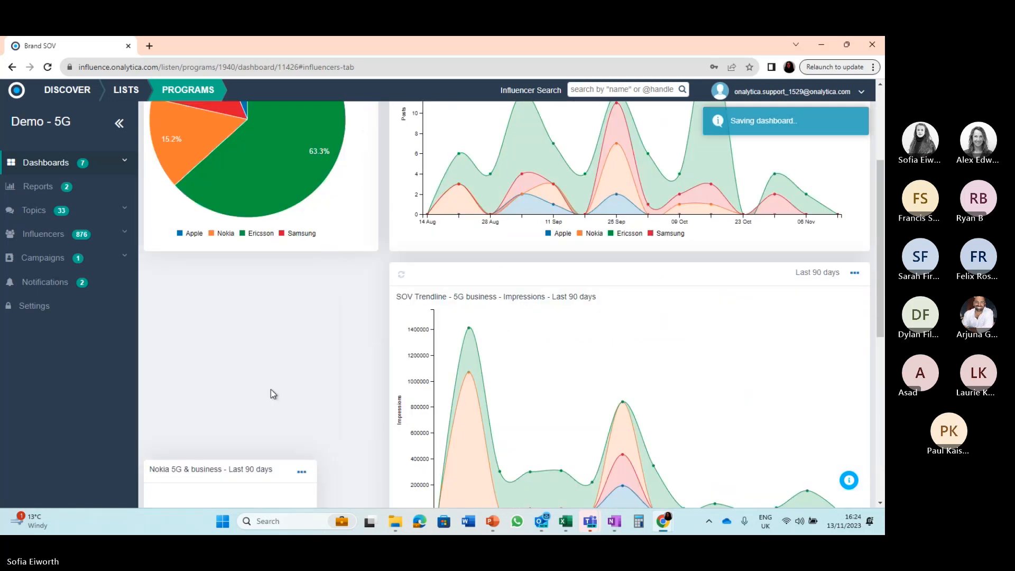
Place the Nokia KPI widget directly beneath the SOV pie chart and shrink it to about half the pie's width.
{"action": "right_click", "coordinate": [233, 303]}
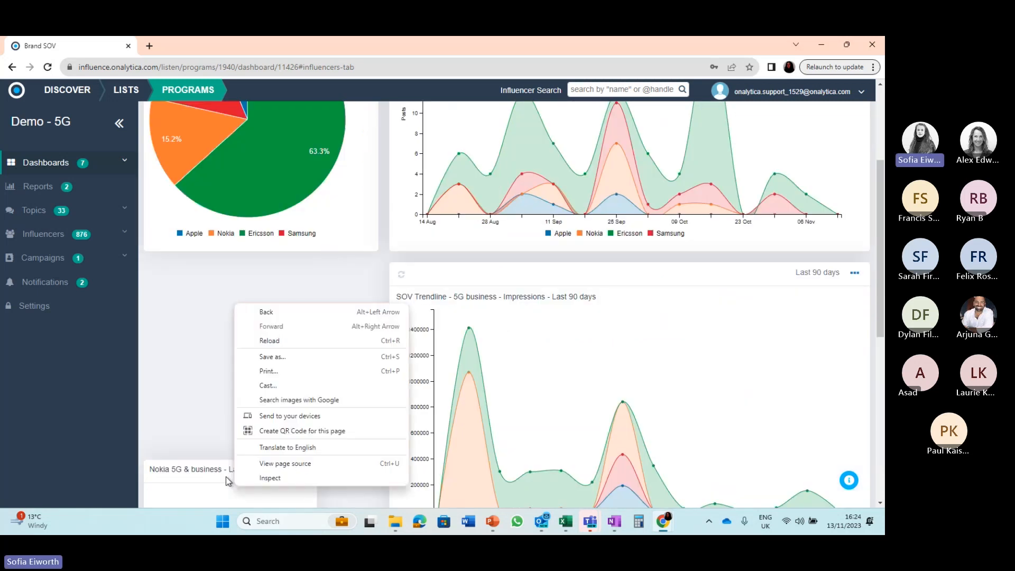
{"action": "left_click", "coordinate": [211, 469]}
{"action": "right_click", "coordinate": [218, 329]}
{"action": "left_click", "coordinate": [209, 482]}
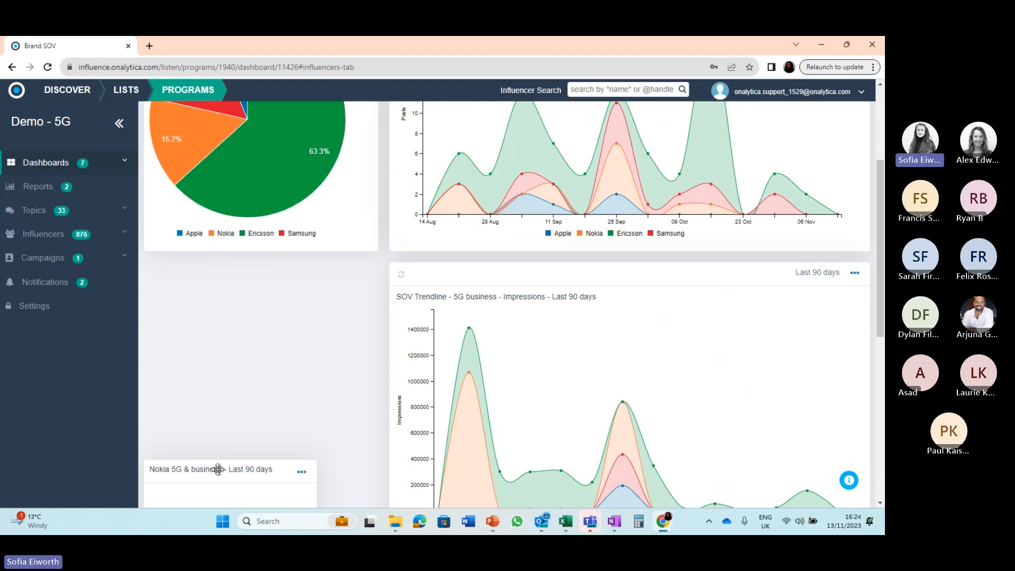
{"action": "right_click", "coordinate": [217, 366]}
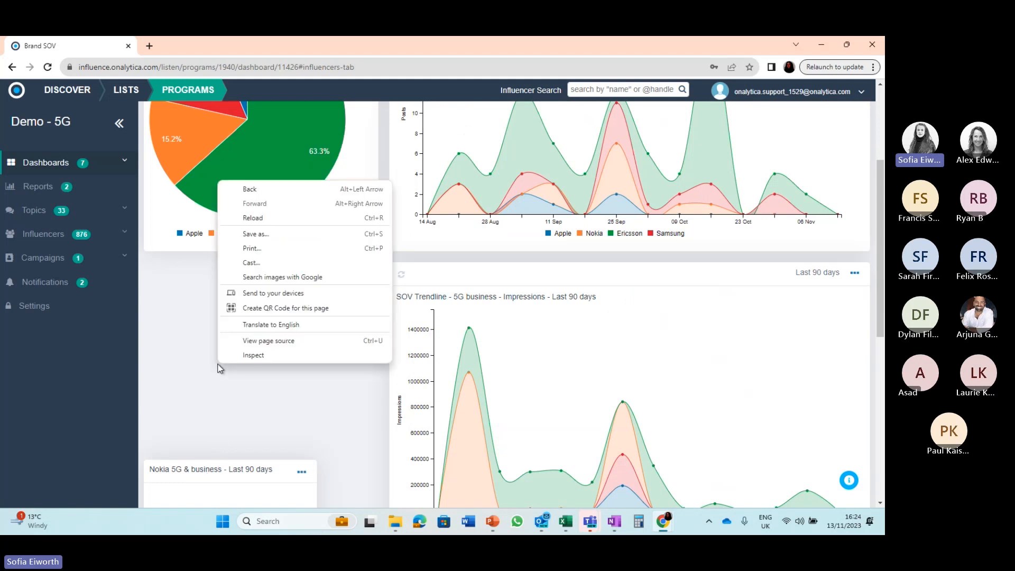
{"action": "left_click", "coordinate": [226, 472]}
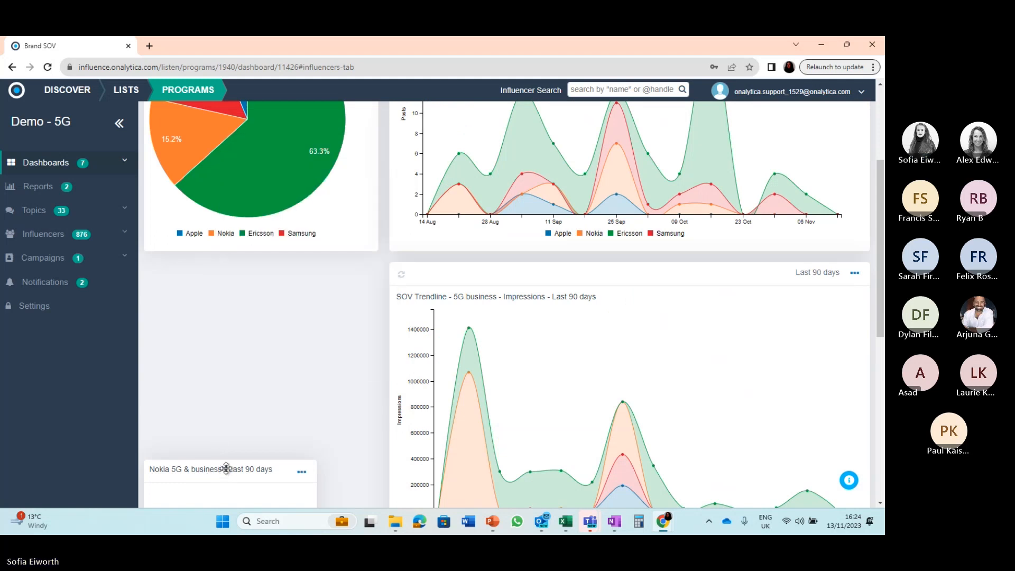
{"action": "right_click", "coordinate": [230, 388]}
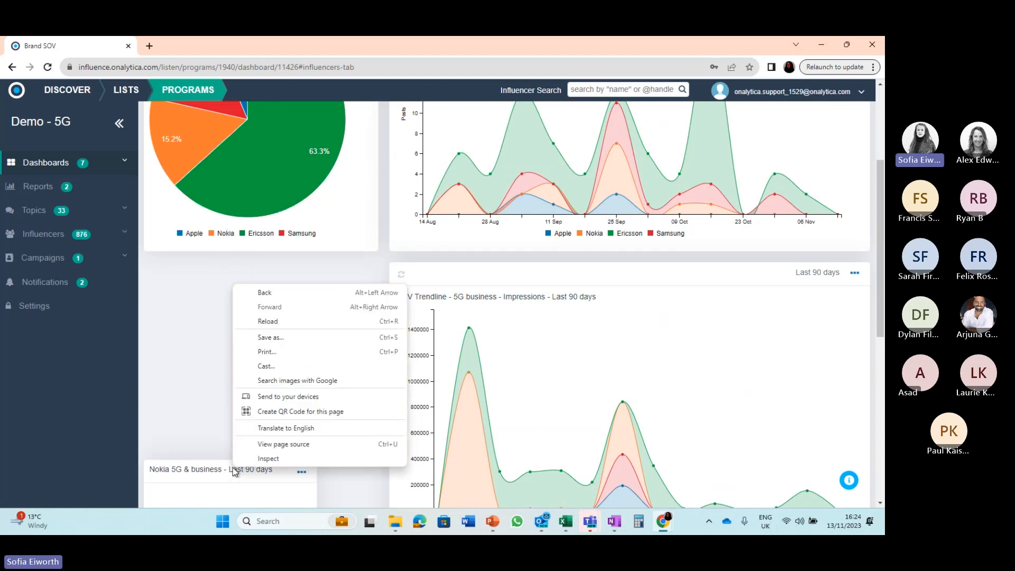
{"action": "left_click", "coordinate": [216, 470]}
{"action": "left_click_drag", "start_coordinate": [202, 469], "coordinate": [214, 291]}
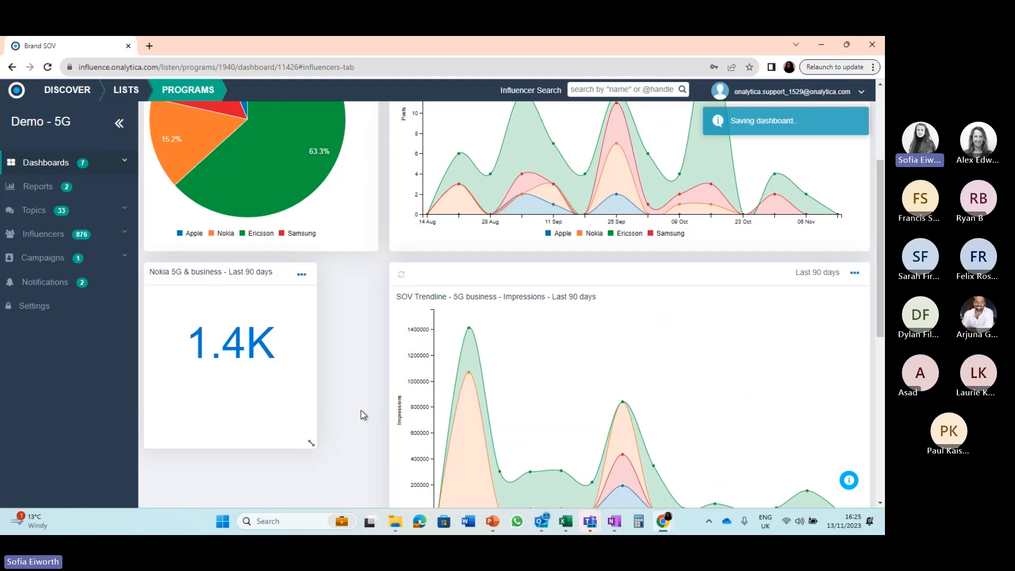
{"action": "left_click_drag", "start_coordinate": [311, 443], "coordinate": [245, 347]}
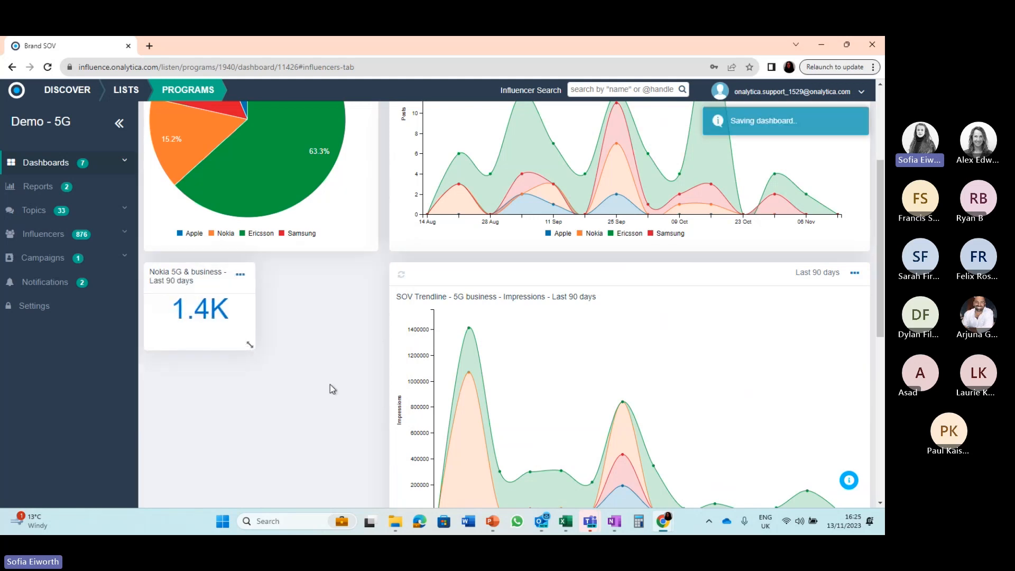
Shrink the Ericsson posts KPI widget to the Nokia widget's size and place it beside the Nokia widget beneath the pie chart.
{"action": "scroll", "coordinate": [330, 385], "scroll_direction": "down", "scroll_amount": 5}
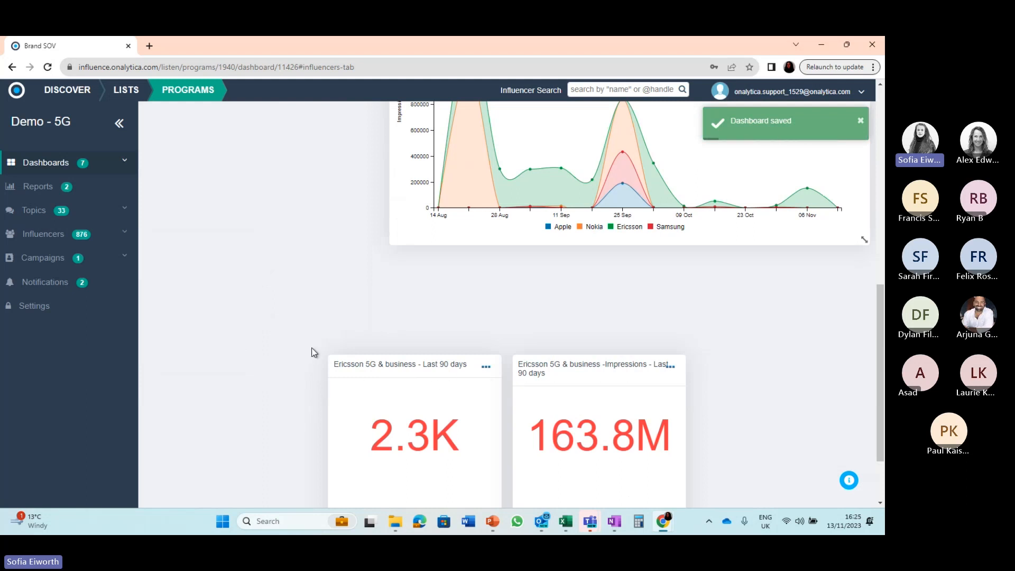
{"action": "scroll", "coordinate": [297, 347], "scroll_direction": "down", "scroll_amount": 1}
{"action": "left_click_drag", "start_coordinate": [493, 459], "coordinate": [432, 361]}
{"action": "scroll", "coordinate": [240, 367], "scroll_direction": "up", "scroll_amount": 3}
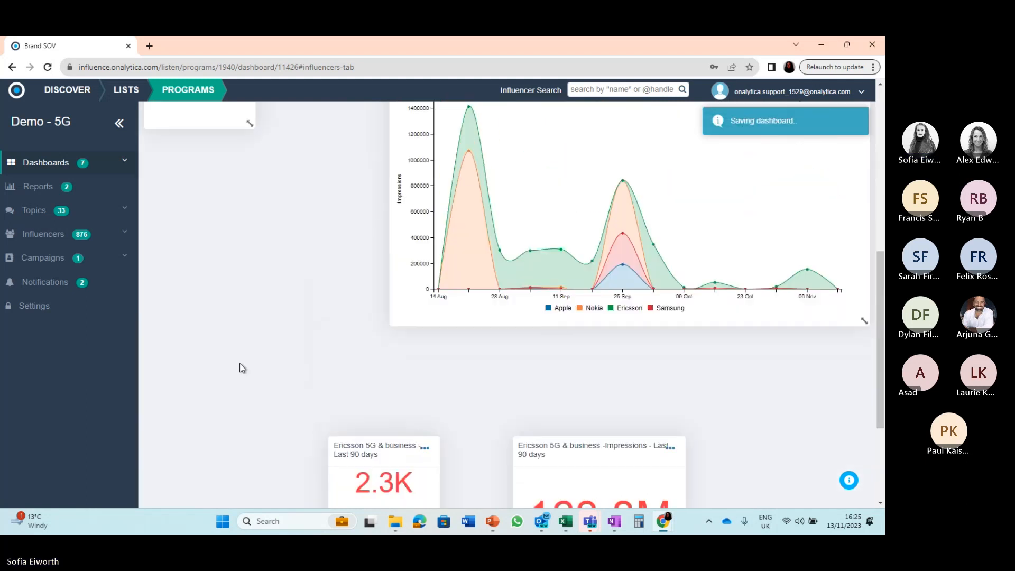
{"action": "left_click_drag", "start_coordinate": [378, 452], "coordinate": [315, 109]}
{"action": "scroll", "coordinate": [366, 265], "scroll_direction": "up", "scroll_amount": 2}
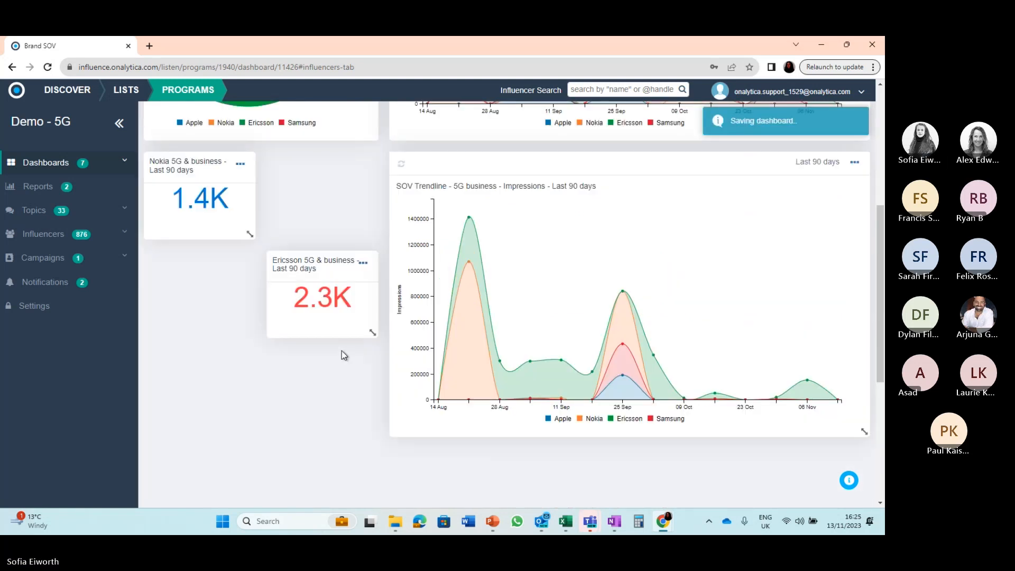
{"action": "left_click_drag", "start_coordinate": [325, 264], "coordinate": [328, 172]}
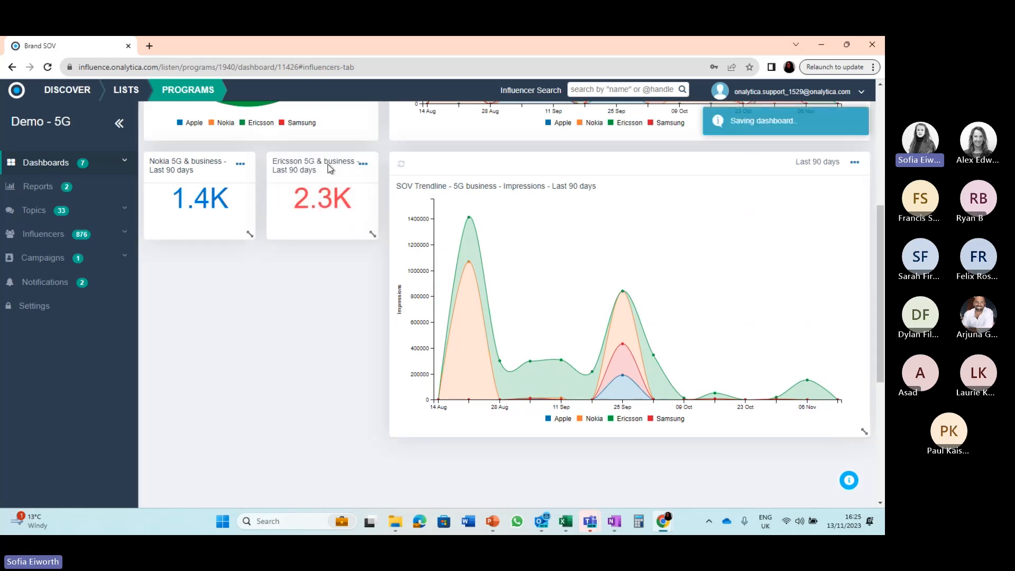
Move the Ericsson impressions KPI widget directly beneath the Nokia widget and shrink it to the same size as the other KPI widgets.
{"action": "scroll", "coordinate": [331, 373], "scroll_direction": "down", "scroll_amount": 4}
{"action": "left_click_drag", "start_coordinate": [604, 375], "coordinate": [290, 301]}
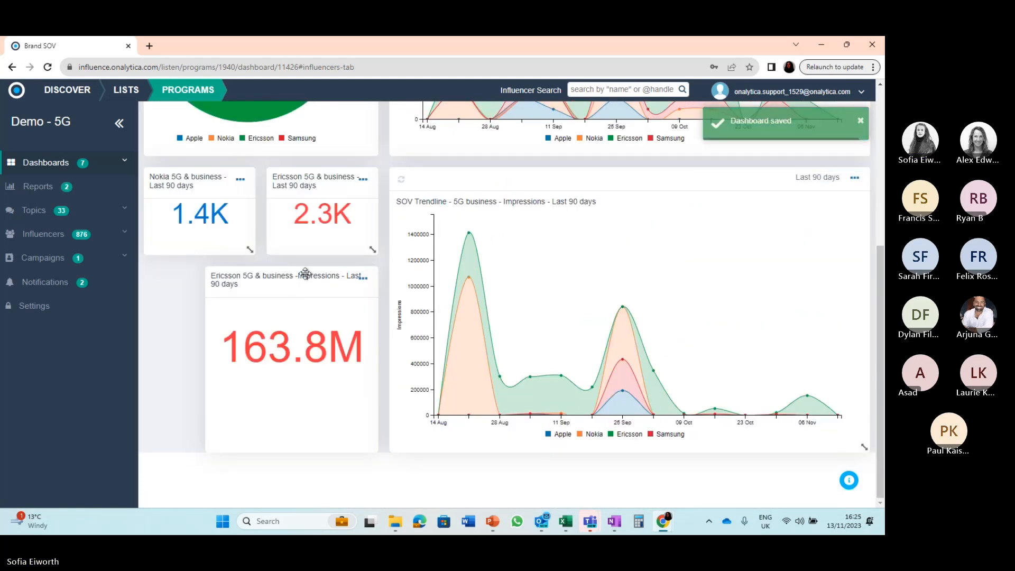
{"action": "left_click_drag", "start_coordinate": [252, 276], "coordinate": [202, 275]}
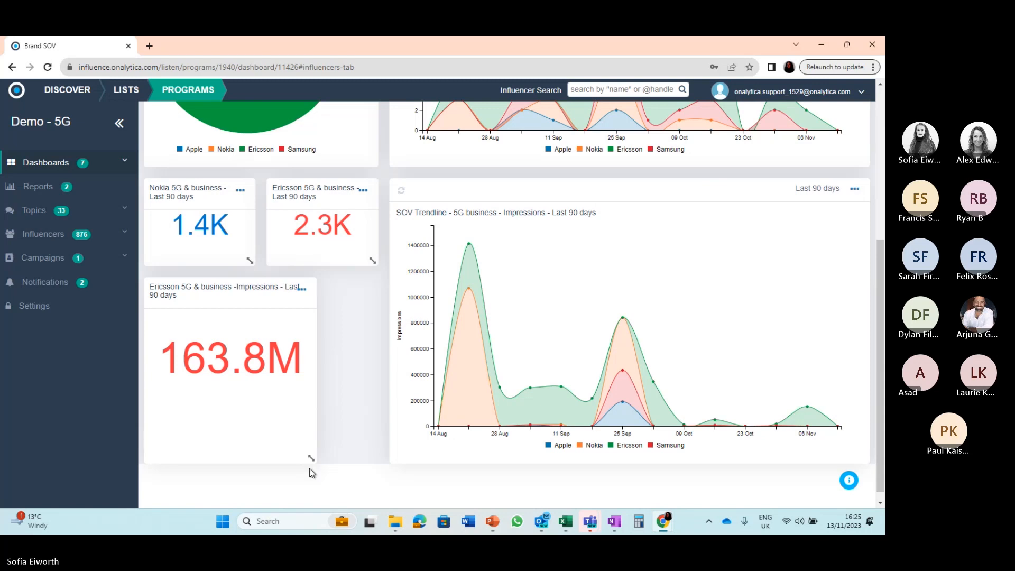
{"action": "scroll", "coordinate": [354, 379], "scroll_direction": "down", "scroll_amount": 1}
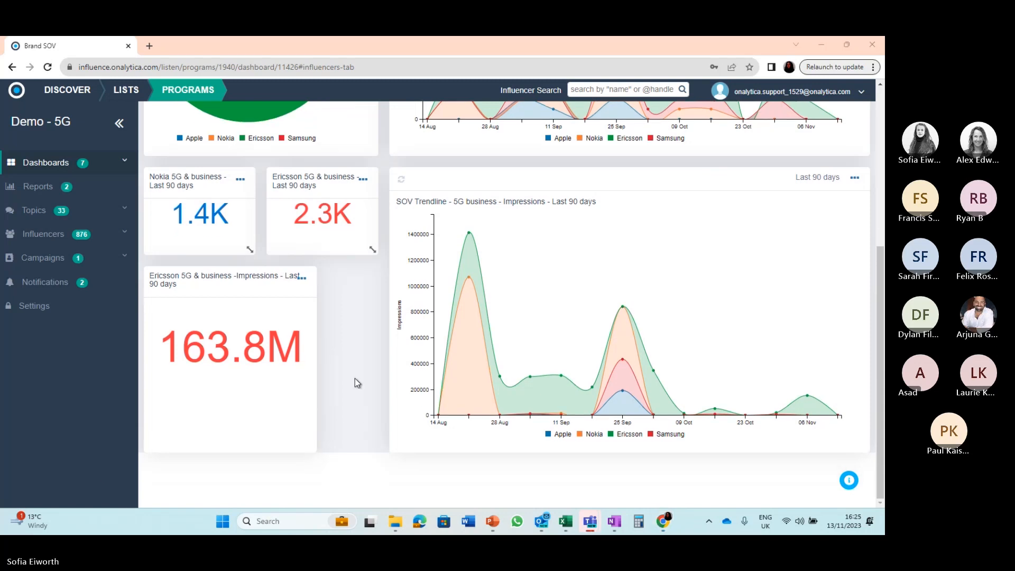
{"action": "left_click_drag", "start_coordinate": [312, 447], "coordinate": [249, 361]}
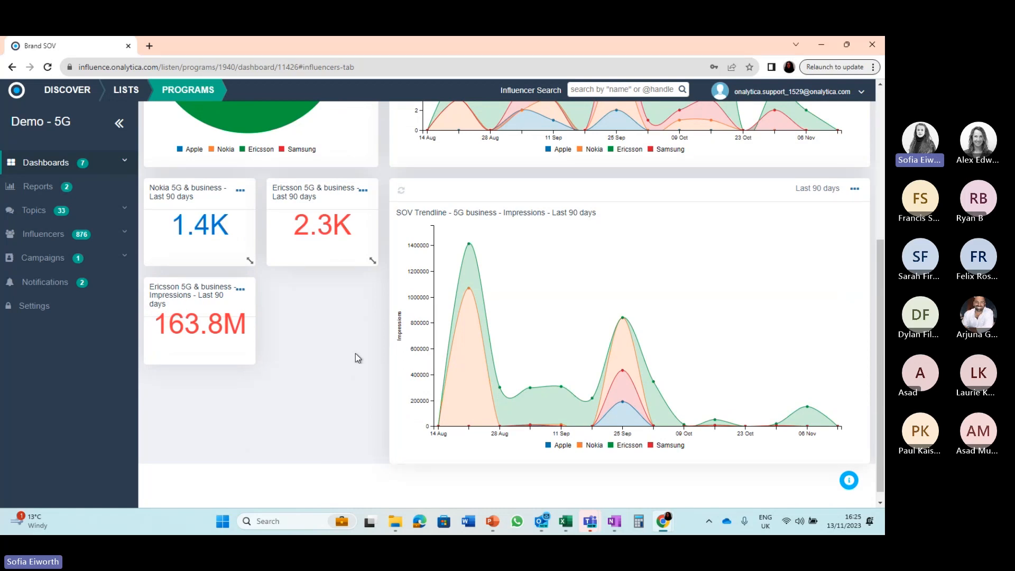
Start a Content Shares widget on the dashboard and title it "Content Shares - 5G Business - Brands".
{"action": "scroll", "coordinate": [355, 353], "scroll_direction": "up", "scroll_amount": 5}
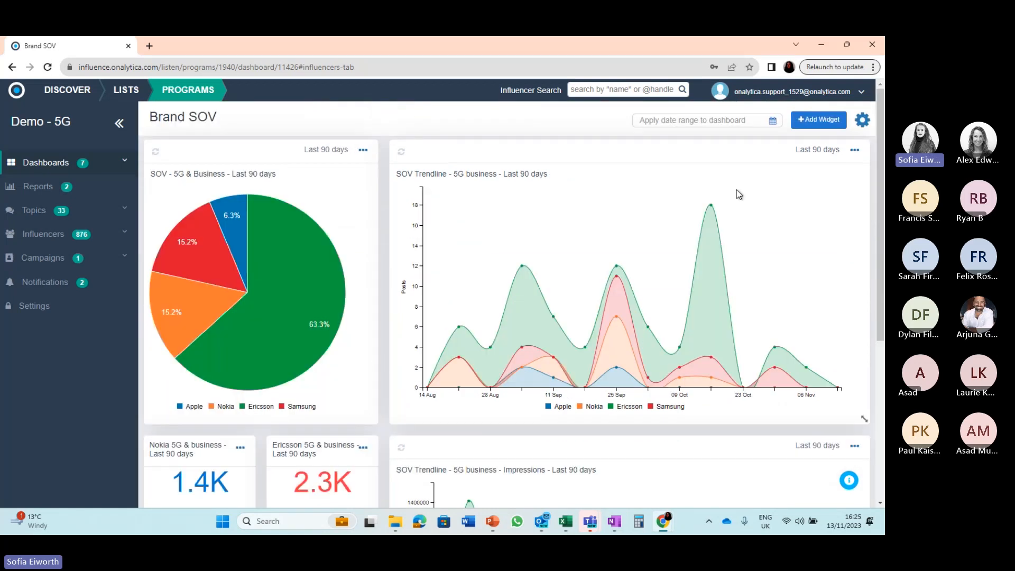
{"action": "left_click", "coordinate": [809, 122]}
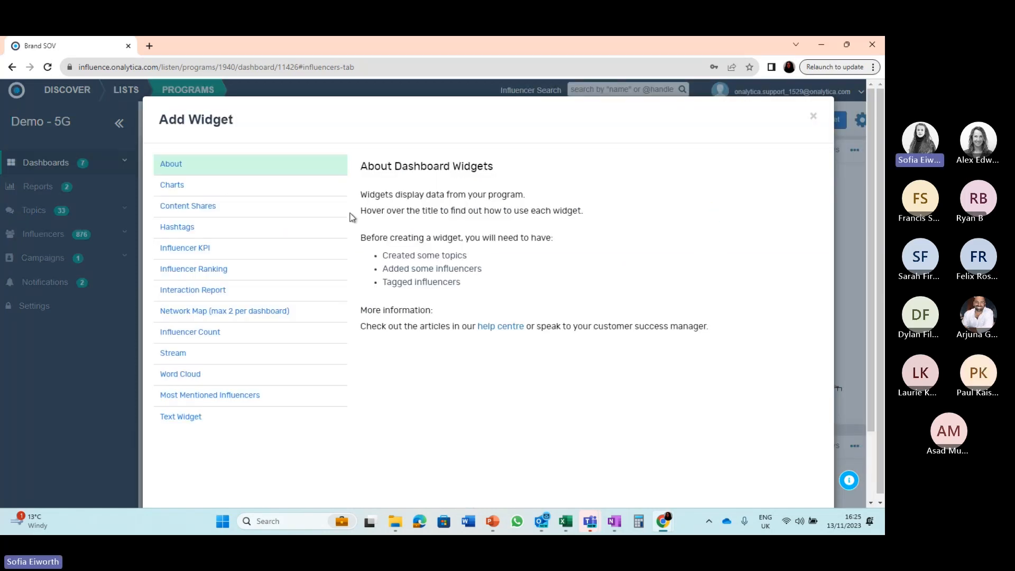
{"action": "mouse_move", "coordinate": [272, 218]}
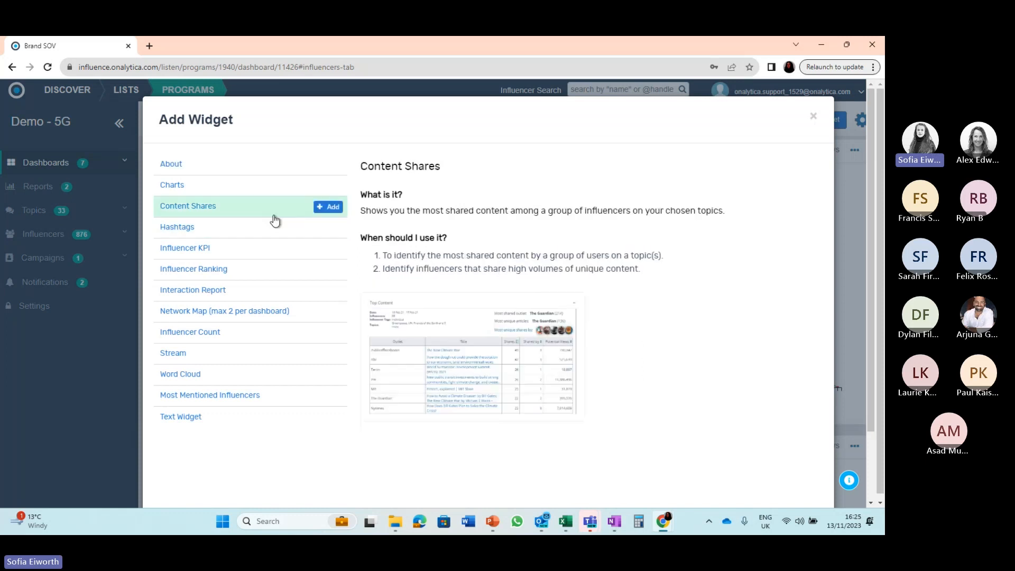
{"action": "left_click", "coordinate": [220, 207]}
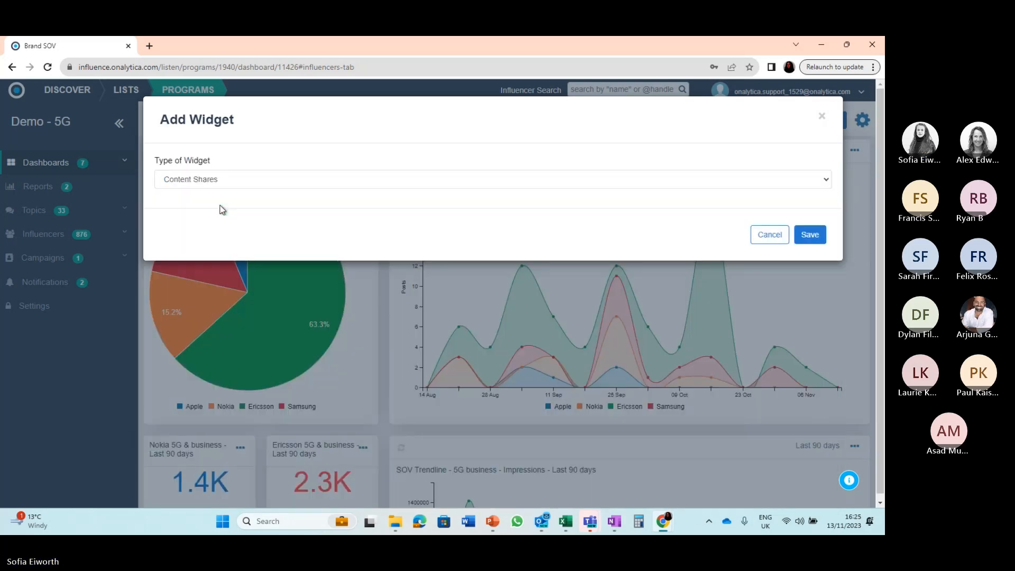
{"action": "left_click", "coordinate": [252, 221]}
{"action": "type", "text": "Content Shares "}
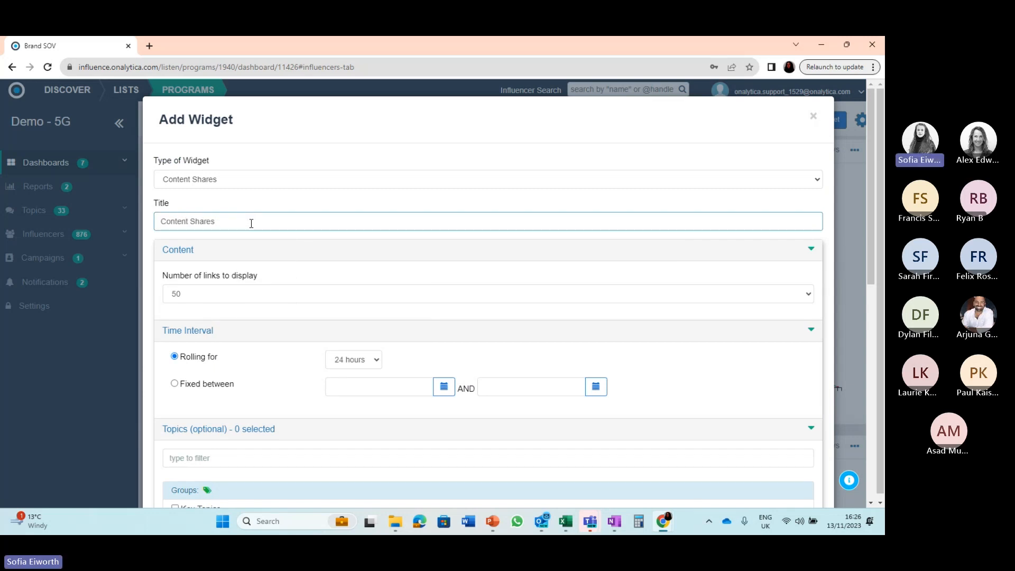
{"action": "type", "text": "- 5G Business - Brands"}
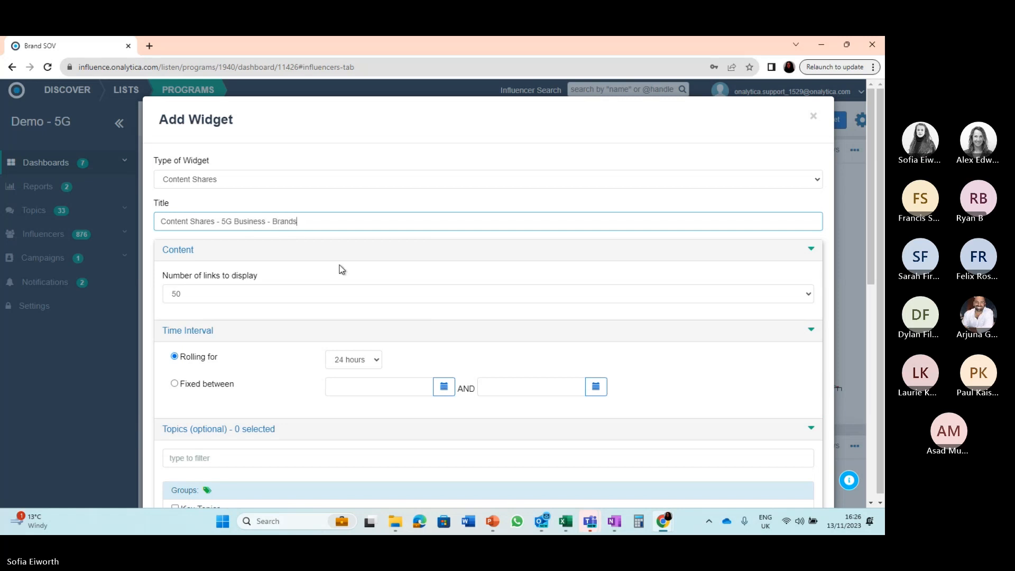
Set the Content Shares widget to a rolling 90-day interval and include the Key Topics group.
{"action": "scroll", "coordinate": [338, 269], "scroll_direction": "down", "scroll_amount": 1}
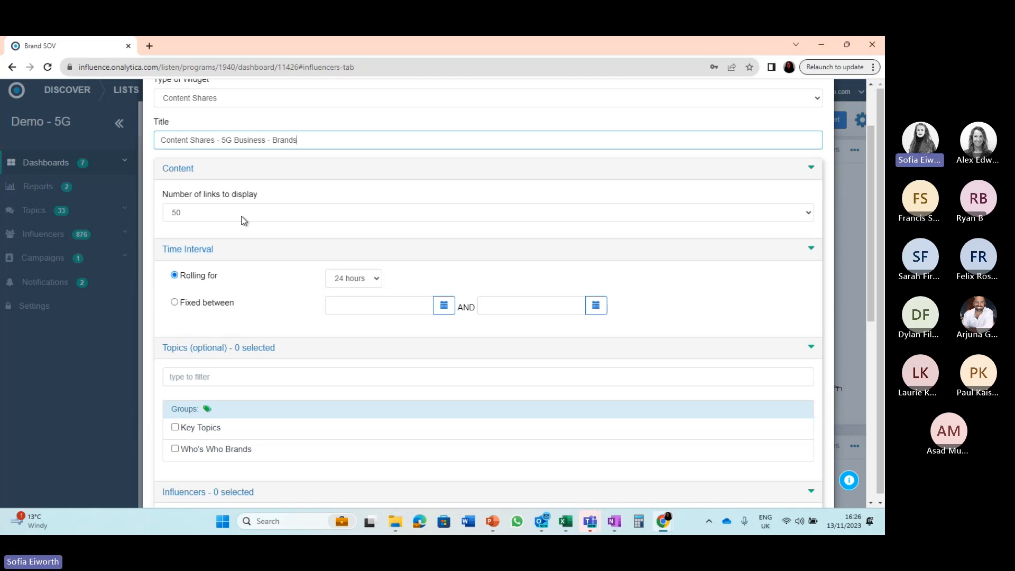
{"action": "left_click", "coordinate": [376, 285]}
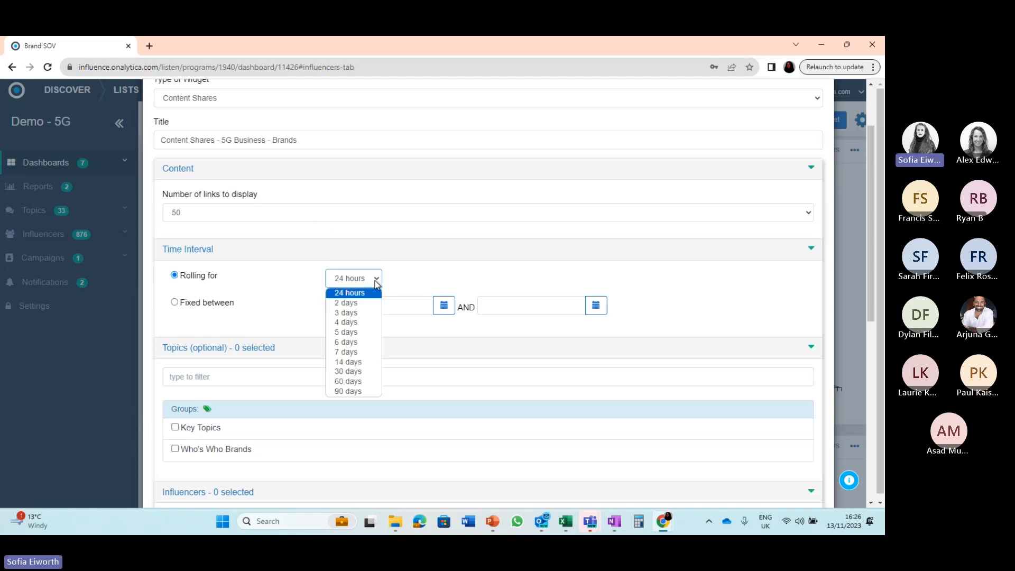
{"action": "left_click", "coordinate": [364, 392]}
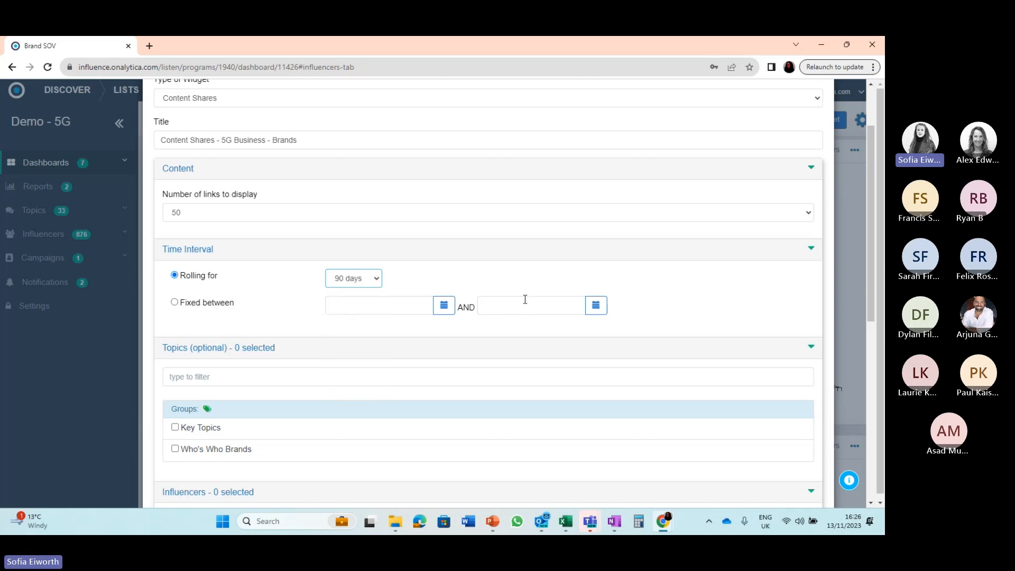
{"action": "scroll", "coordinate": [388, 338], "scroll_direction": "down", "scroll_amount": 2}
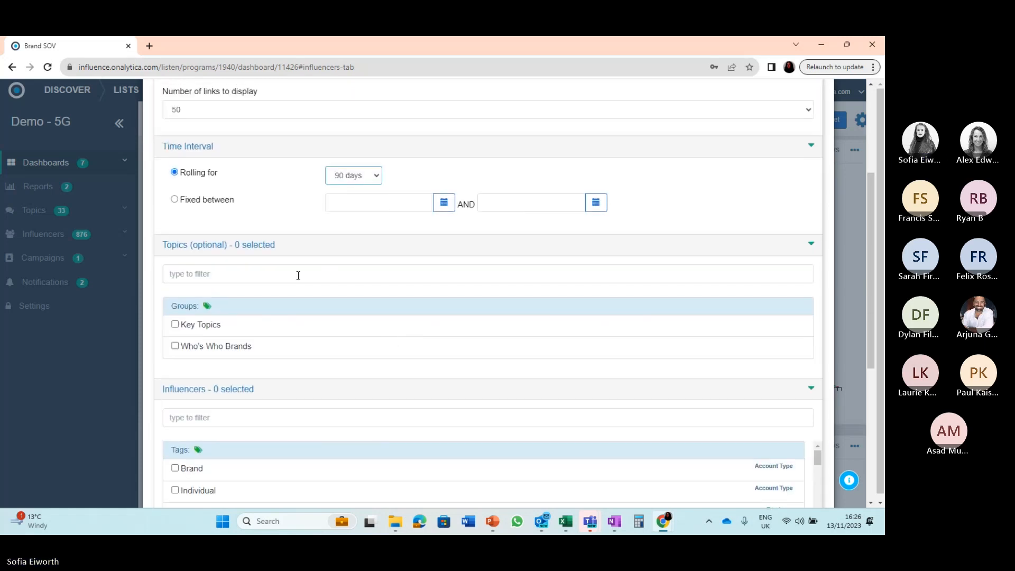
{"action": "left_click", "coordinate": [175, 325]}
{"action": "scroll", "coordinate": [149, 298], "scroll_direction": "down", "scroll_amount": 1}
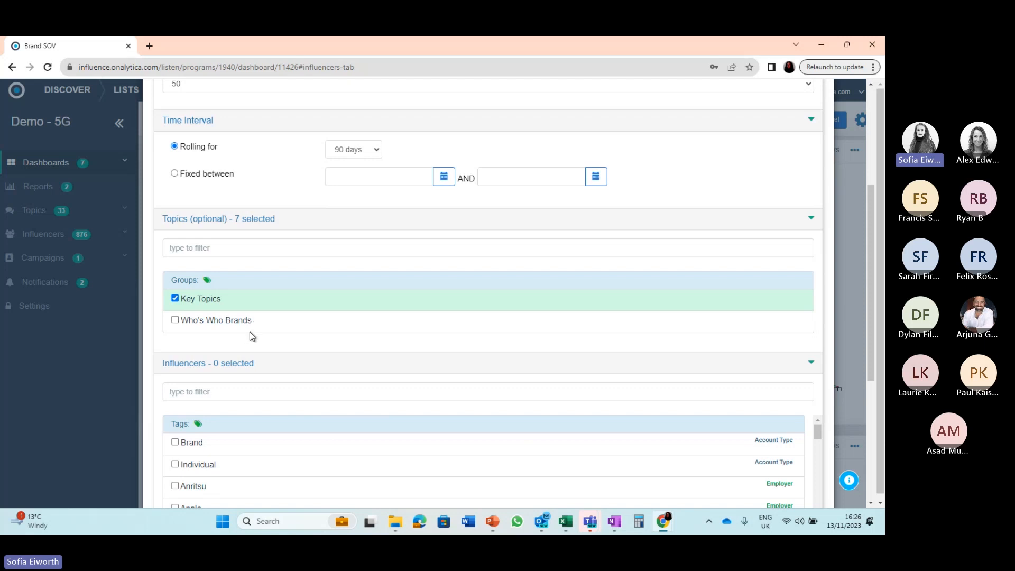
Restrict the Content Shares widget to the External Influencers tag and save it.
{"action": "scroll", "coordinate": [249, 332], "scroll_direction": "down", "scroll_amount": 3}
{"action": "left_click", "coordinate": [217, 251]}
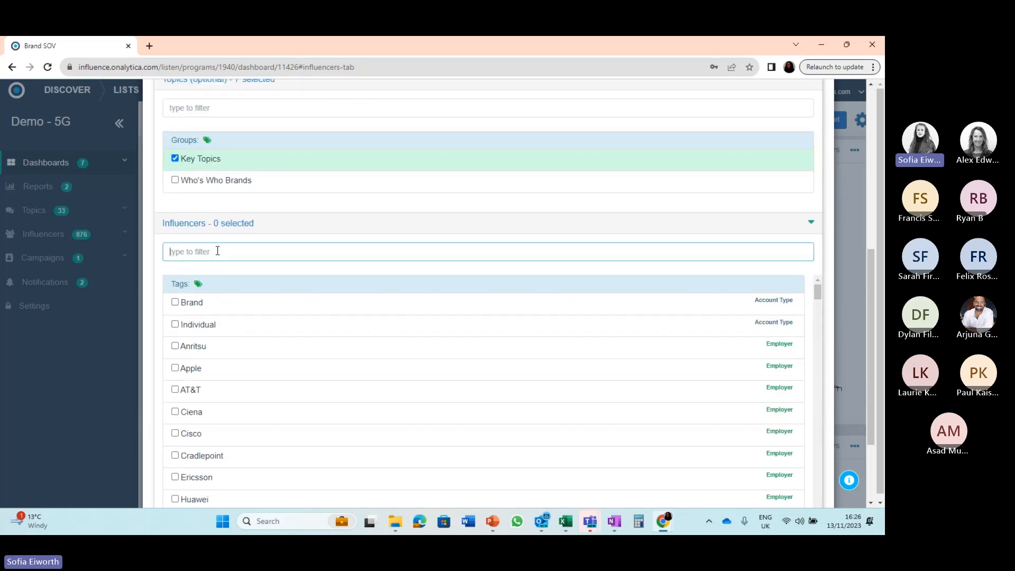
{"action": "type", "text": "ext"}
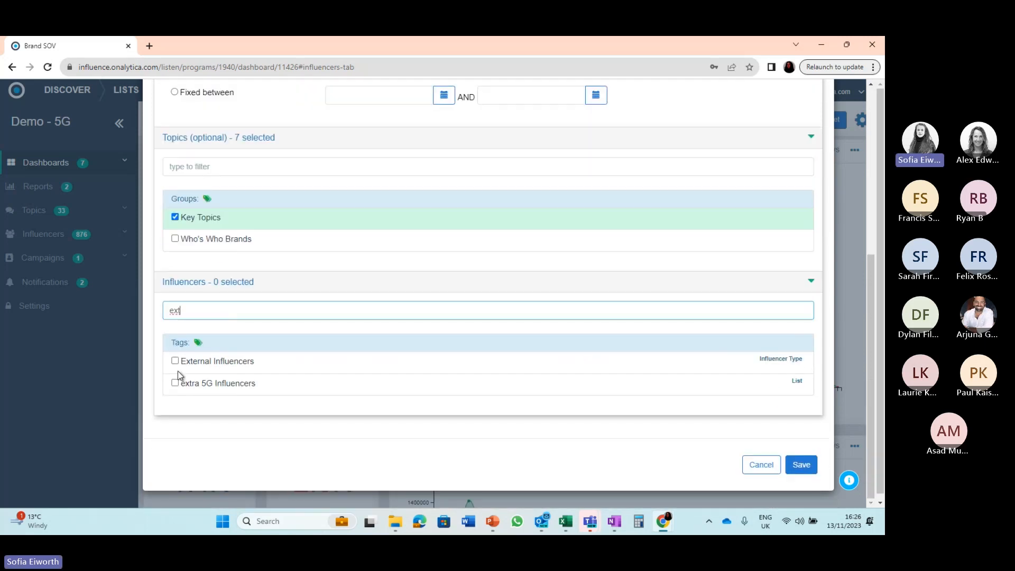
{"action": "left_click", "coordinate": [175, 361]}
{"action": "left_click", "coordinate": [800, 464]}
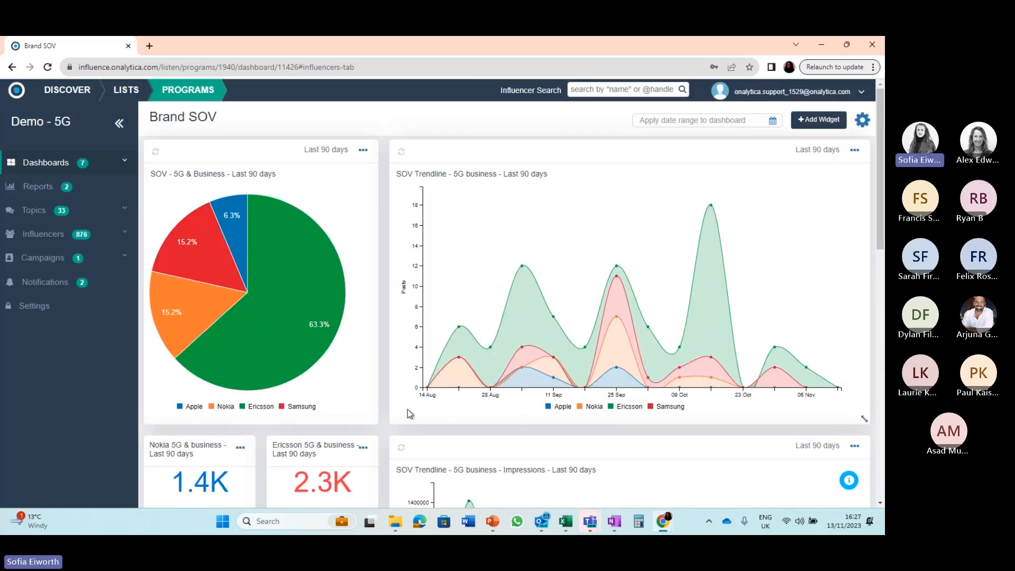
Examine the new Content Shares widget below the trendlines, including its listed topics and most shared articles.
{"action": "scroll", "coordinate": [386, 414], "scroll_direction": "down", "scroll_amount": 9}
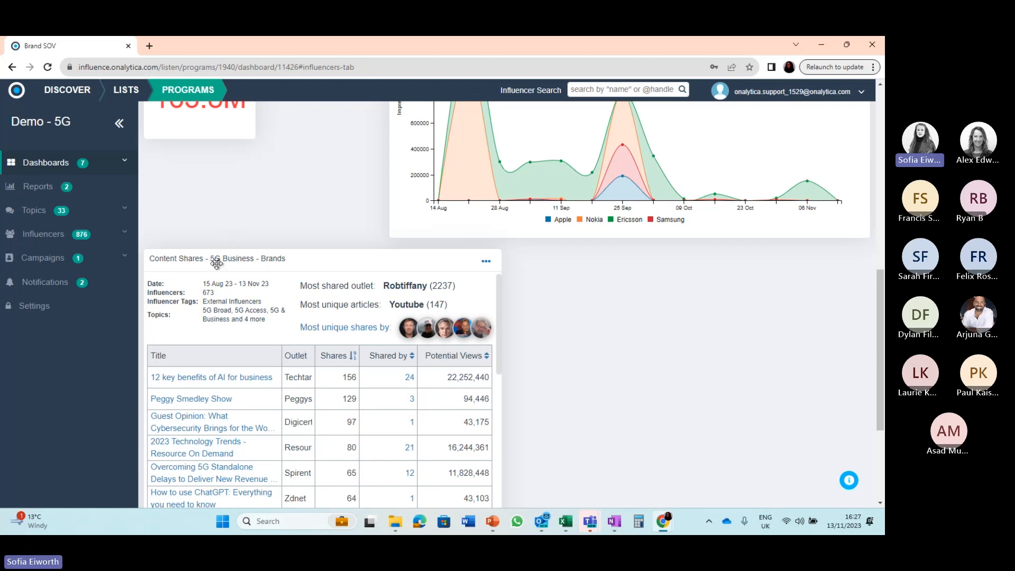
{"action": "left_click", "coordinate": [485, 261]}
{"action": "scroll", "coordinate": [377, 432], "scroll_direction": "down", "scroll_amount": 7}
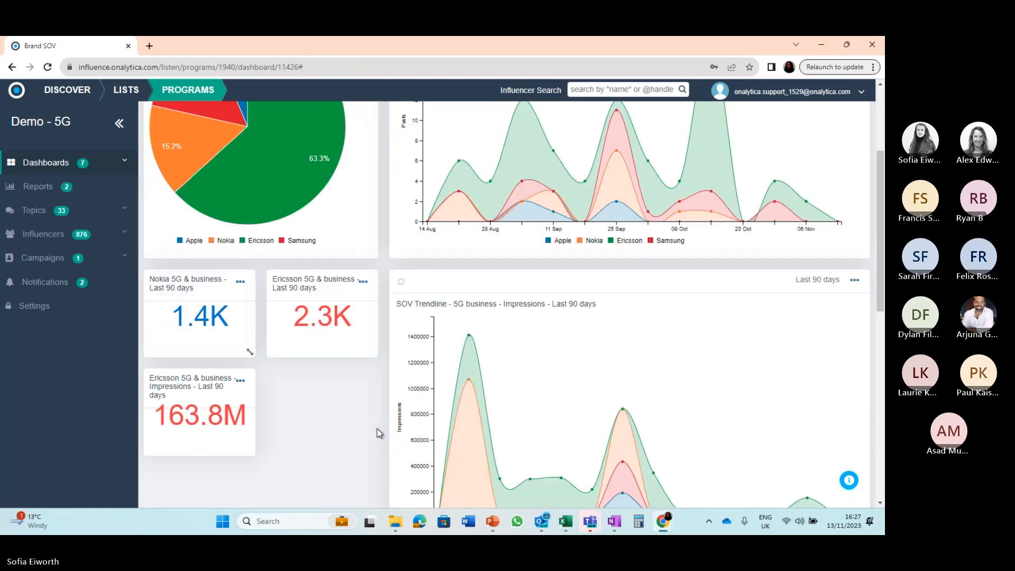
{"action": "left_click_drag", "start_coordinate": [559, 431], "coordinate": [569, 431]}
{"action": "left_click", "coordinate": [569, 432]}
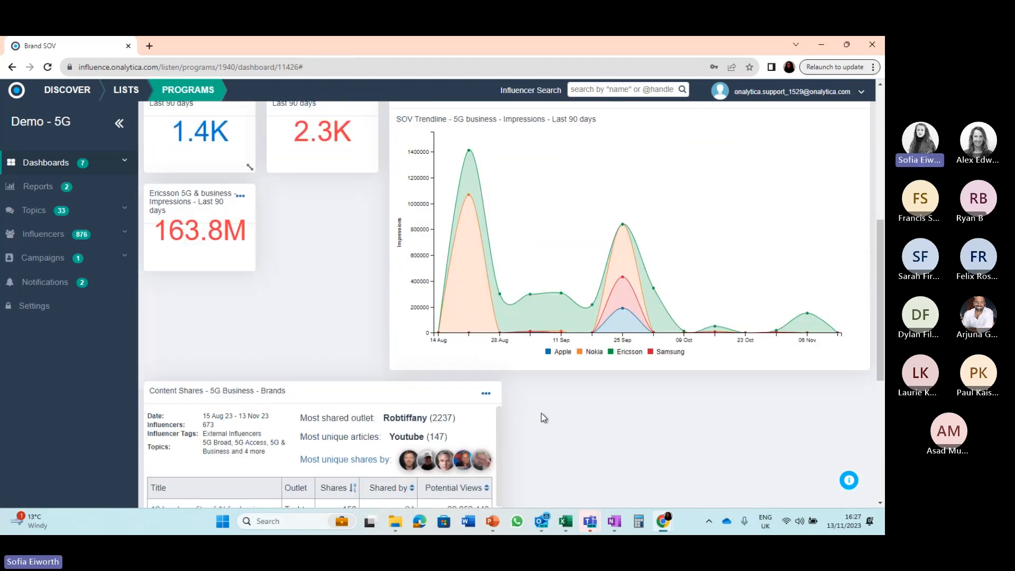
{"action": "scroll", "coordinate": [545, 420], "scroll_direction": "down", "scroll_amount": 5}
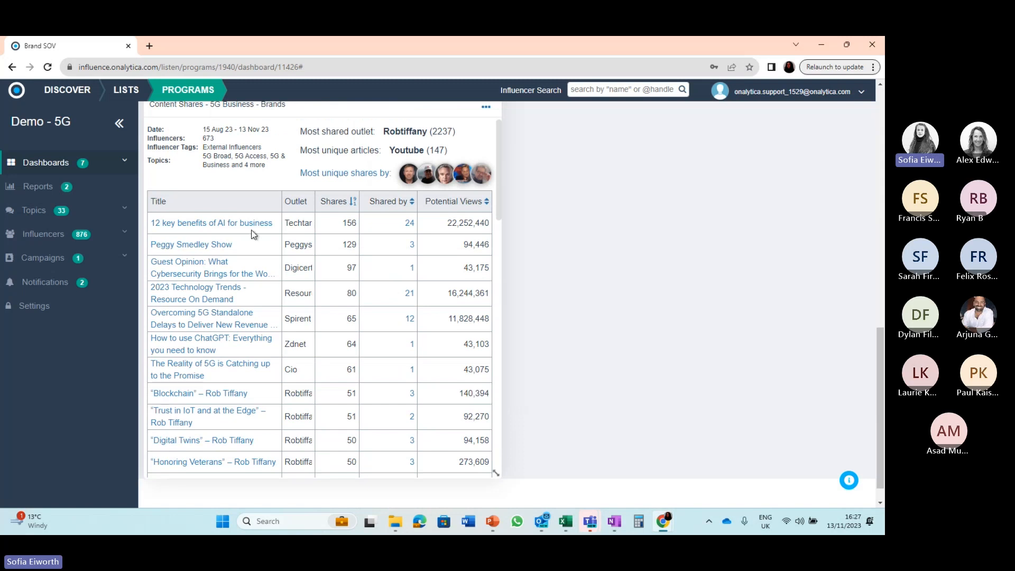
{"action": "left_click_drag", "start_coordinate": [203, 158], "coordinate": [272, 166]}
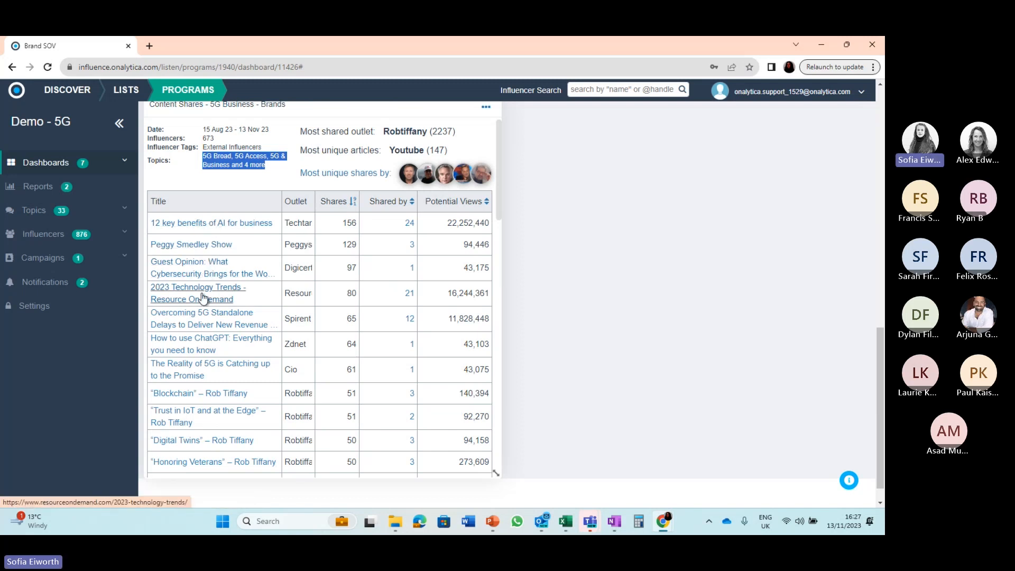
View the article "12 key benefits of AI for business" and review the influencers who shared it from the Content Shares widget.
{"action": "left_click", "coordinate": [207, 222]}
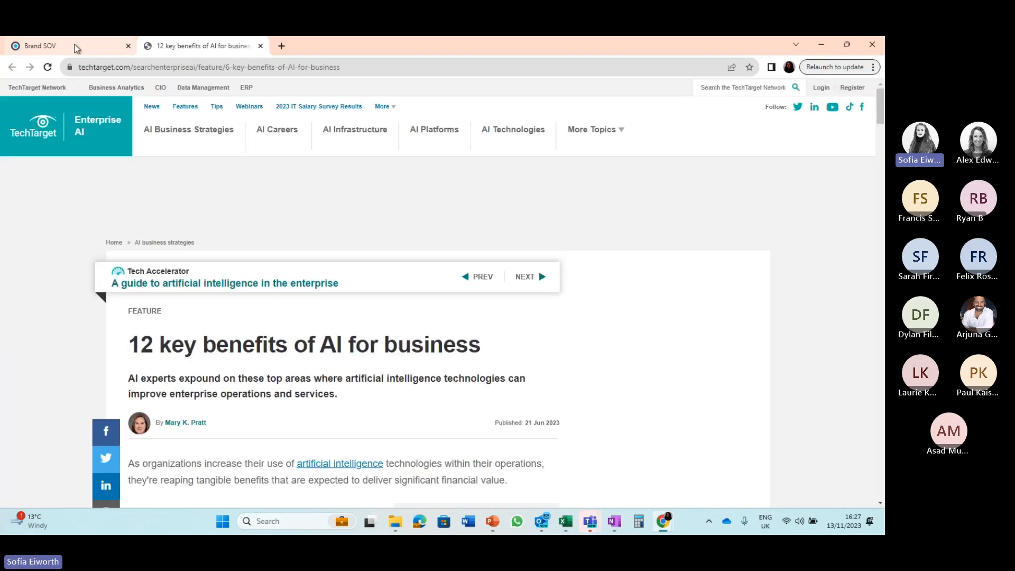
{"action": "left_click", "coordinate": [76, 47]}
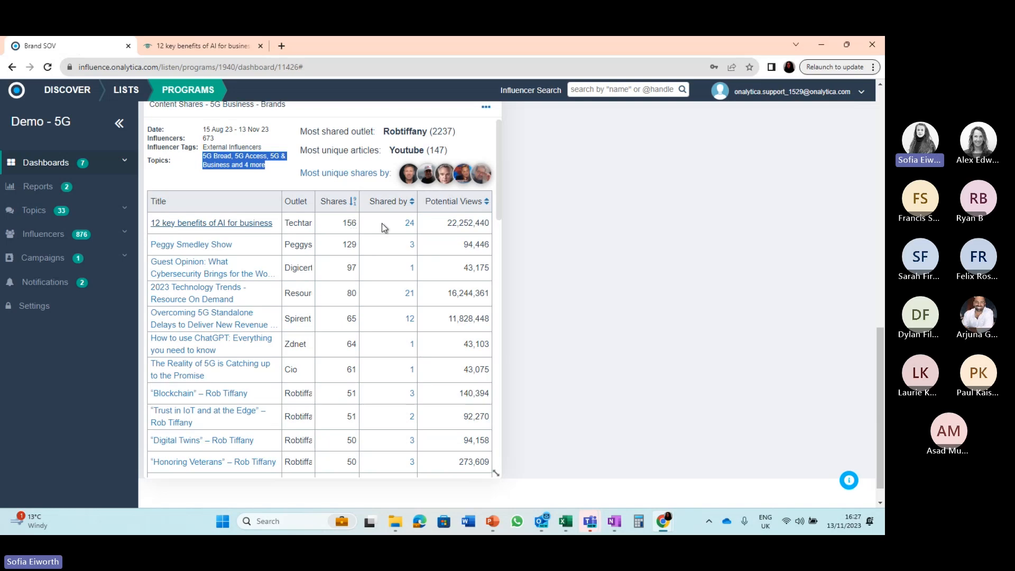
{"action": "left_click", "coordinate": [409, 225]}
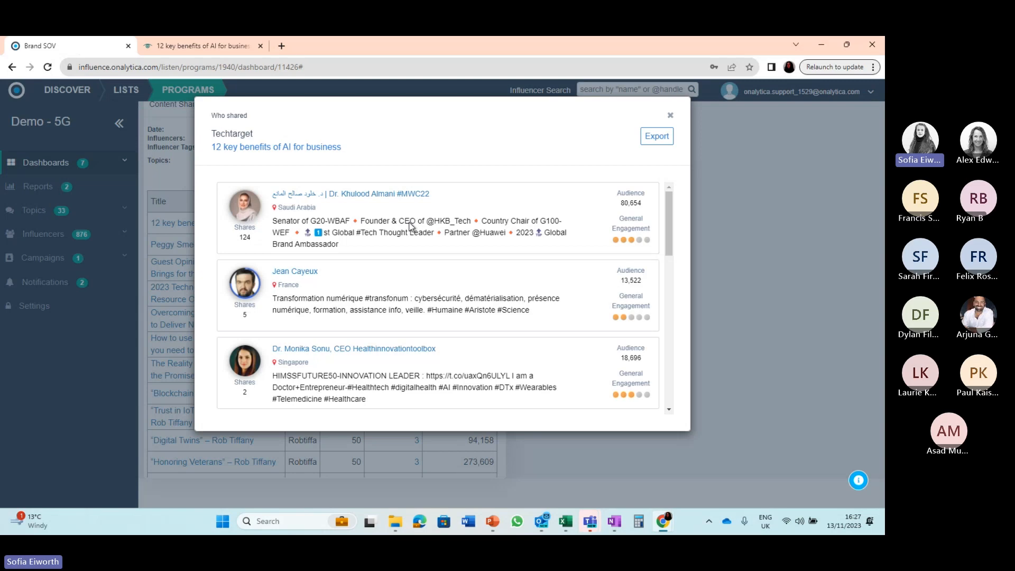
{"action": "scroll", "coordinate": [487, 269], "scroll_direction": "down", "scroll_amount": 6}
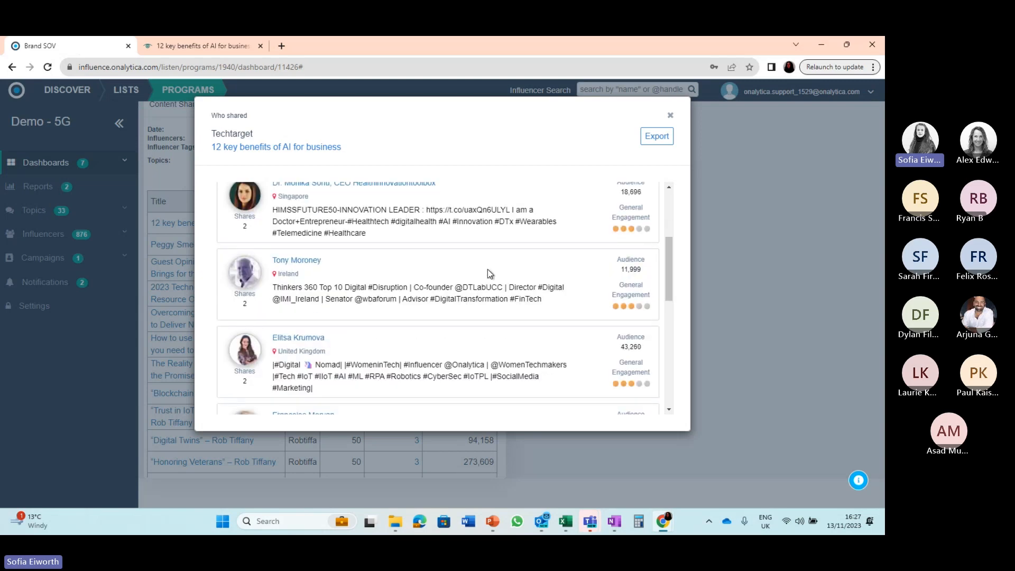
{"action": "scroll", "coordinate": [487, 268], "scroll_direction": "down", "scroll_amount": 4}
{"action": "scroll", "coordinate": [487, 269], "scroll_direction": "up", "scroll_amount": 10}
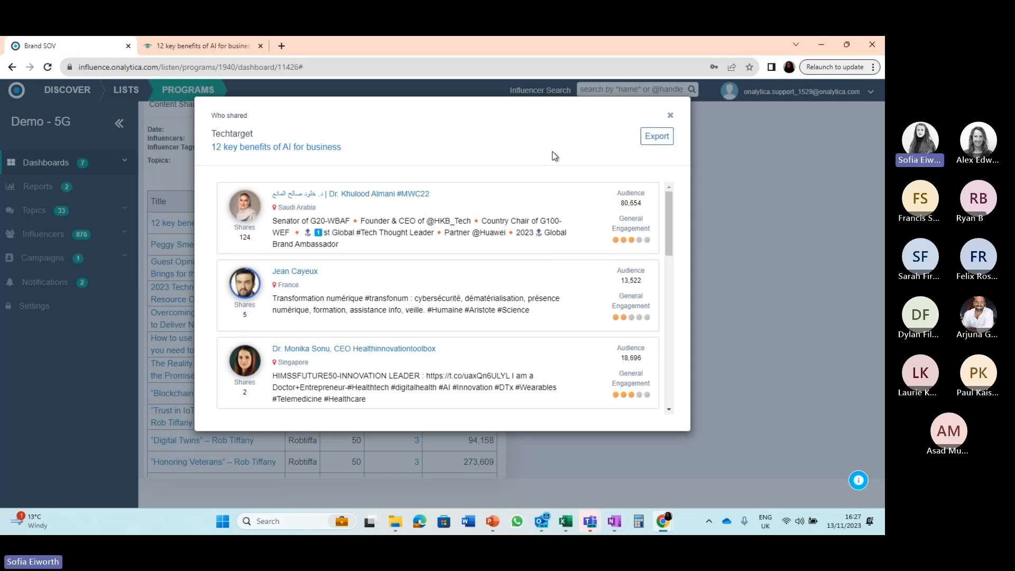
{"action": "left_click", "coordinate": [670, 115]}
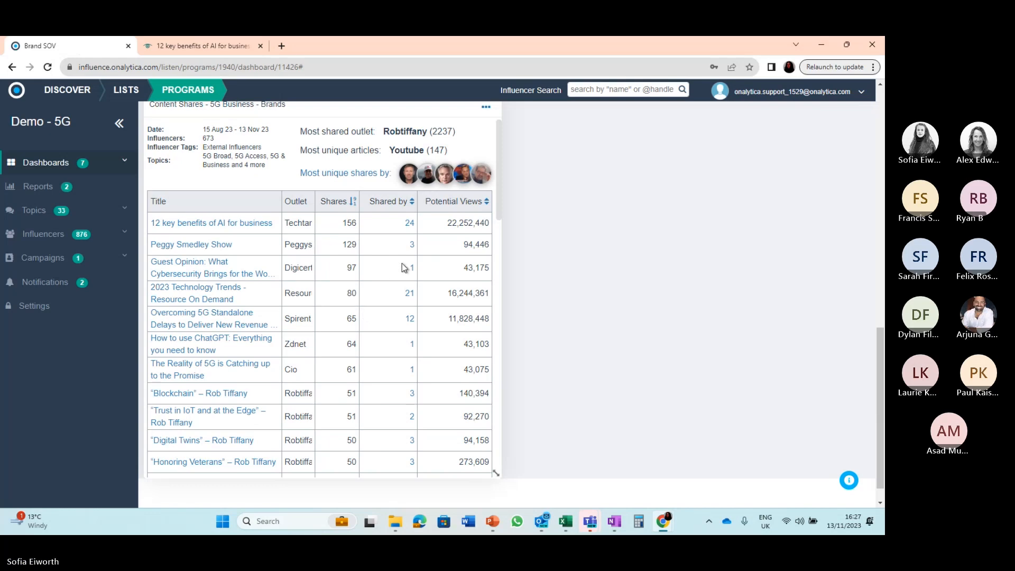
{"action": "scroll", "coordinate": [402, 268], "scroll_direction": "down", "scroll_amount": 2}
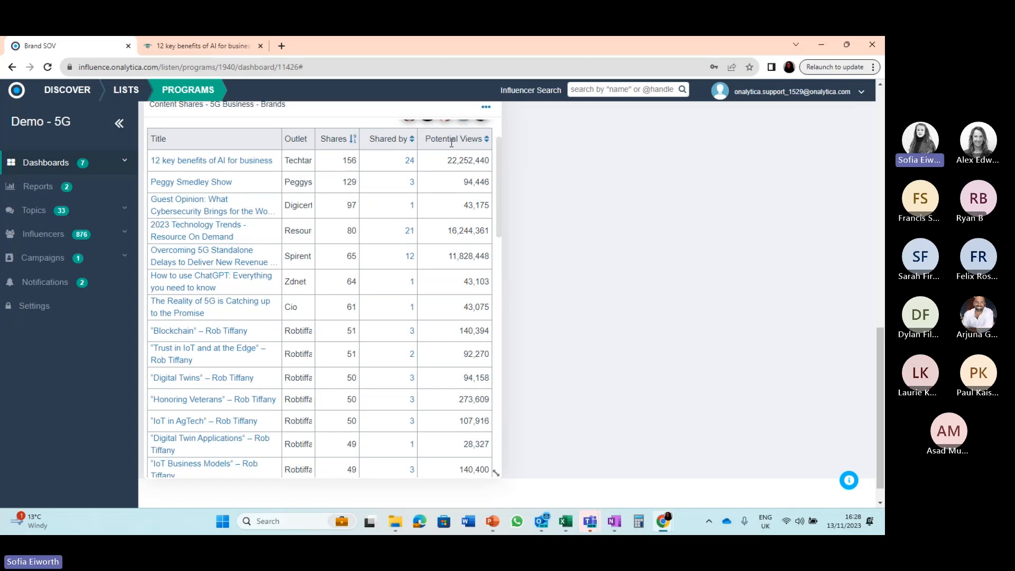
{"action": "scroll", "coordinate": [613, 301], "scroll_direction": "up", "scroll_amount": 1}
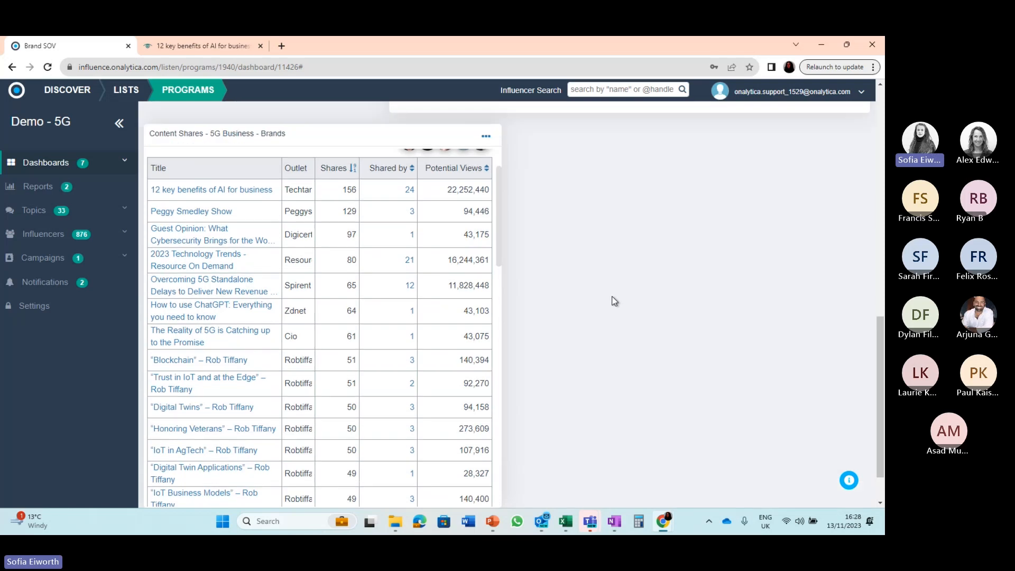
Start a Word Cloud widget on the Brand SOV dashboard and title it "World Cloud".
{"action": "scroll", "coordinate": [613, 301], "scroll_direction": "up", "scroll_amount": 10}
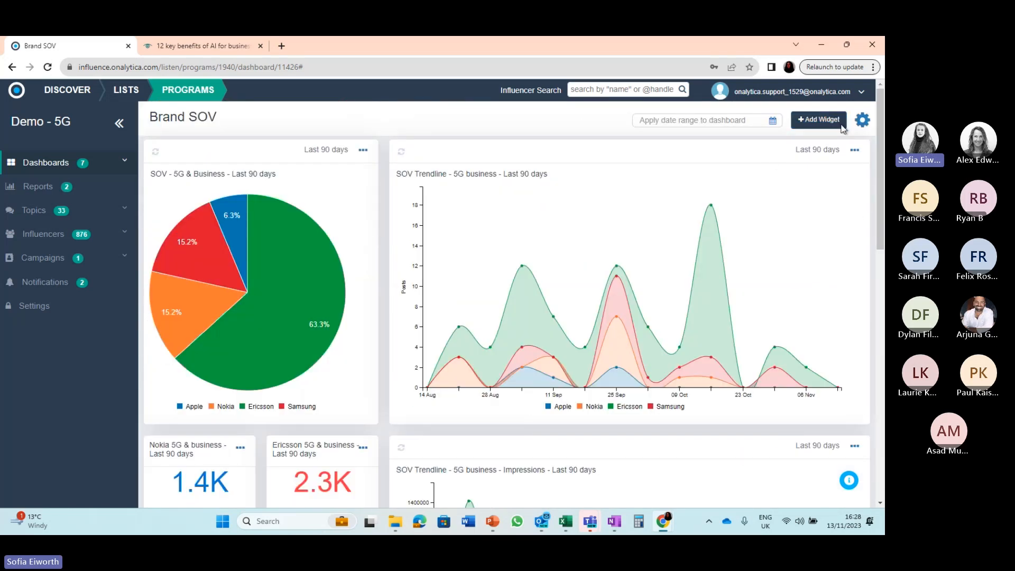
{"action": "left_click", "coordinate": [842, 126]}
{"action": "mouse_move", "coordinate": [288, 377]}
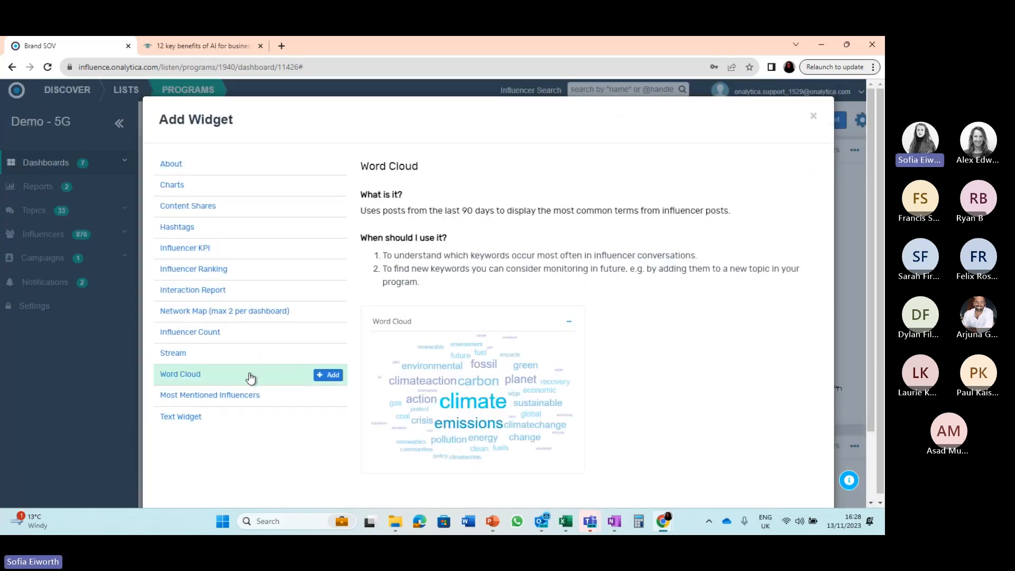
{"action": "left_click", "coordinate": [191, 379]}
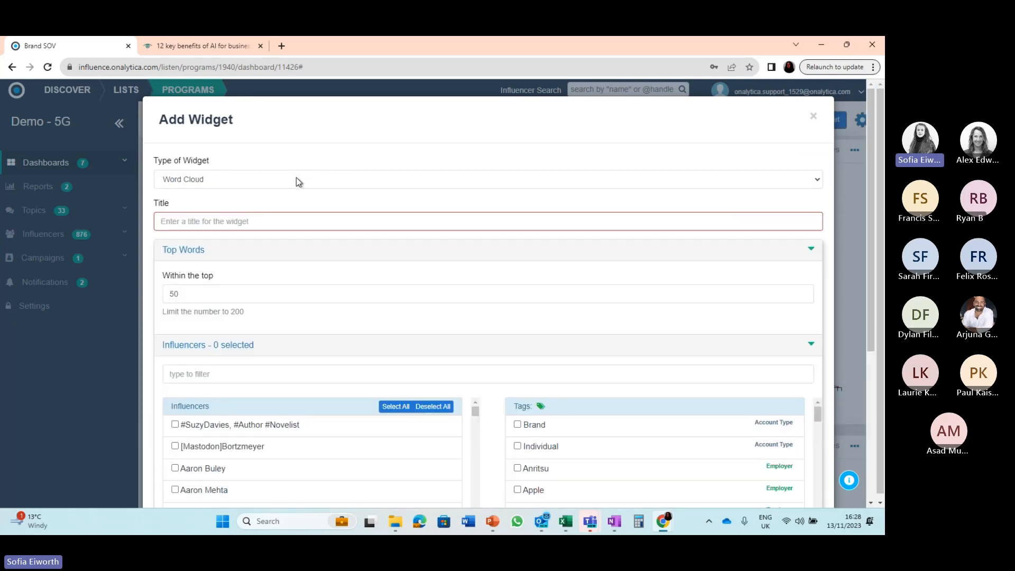
{"action": "left_click", "coordinate": [265, 221]}
{"action": "type", "text": "World Cloud"}
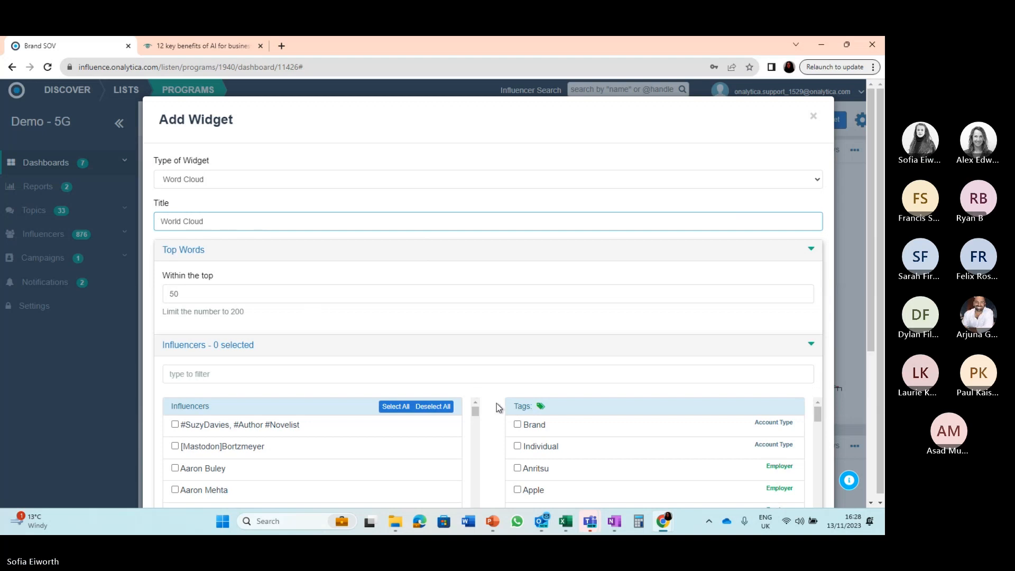
Restrict the World Cloud widget to the External Influencers tag and save it.
{"action": "scroll", "coordinate": [495, 405], "scroll_direction": "down", "scroll_amount": 3}
{"action": "left_click", "coordinate": [243, 248]}
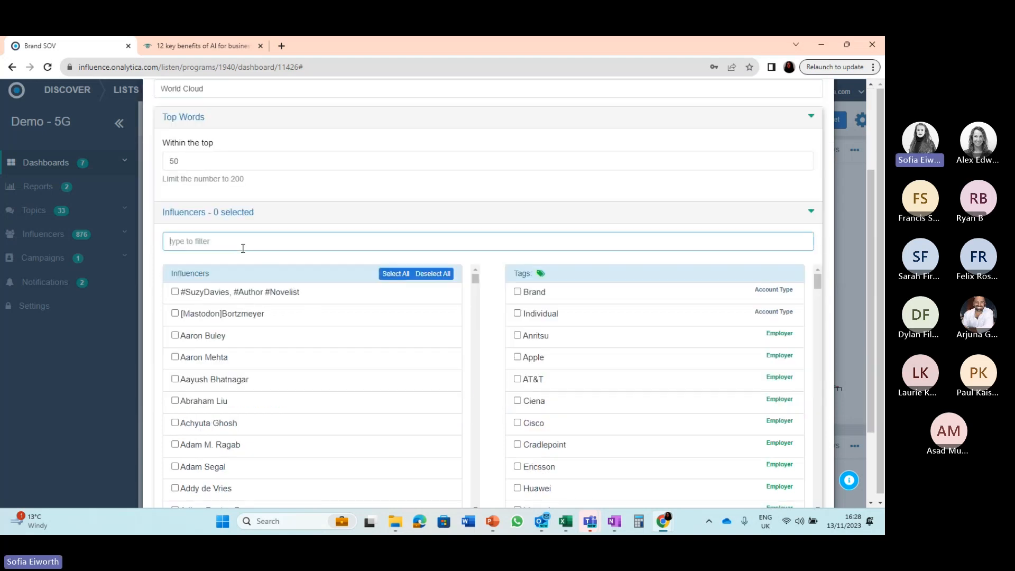
{"action": "type", "text": "extern"}
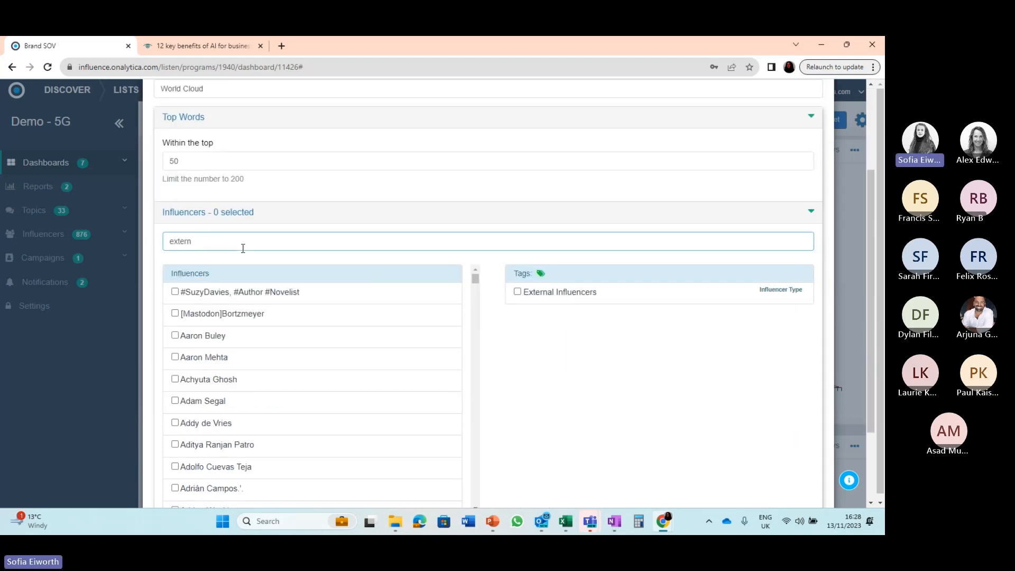
{"action": "left_click", "coordinate": [517, 292]}
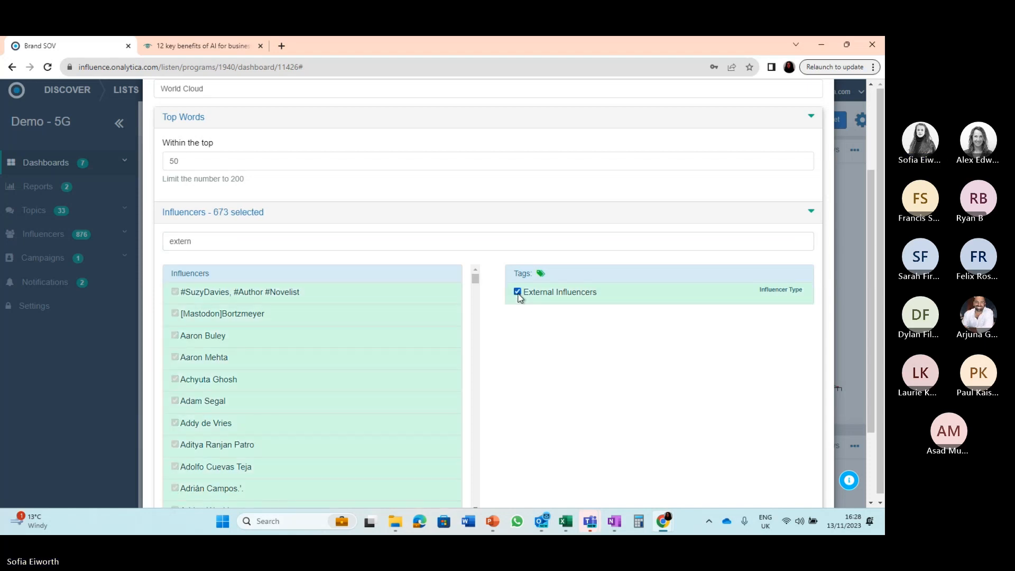
{"action": "scroll", "coordinate": [484, 291], "scroll_direction": "down", "scroll_amount": 2}
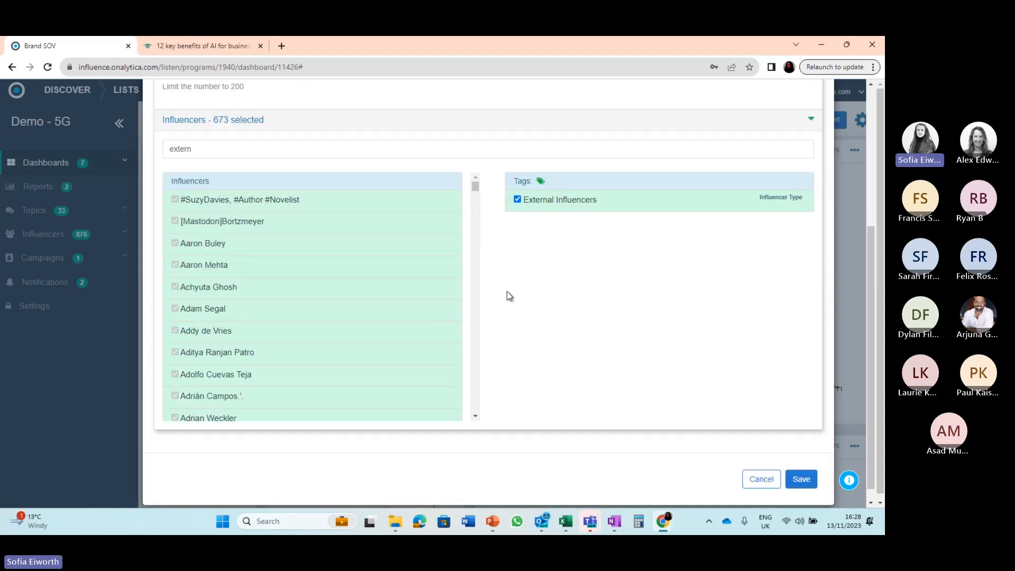
{"action": "scroll", "coordinate": [508, 290], "scroll_direction": "up", "scroll_amount": 5}
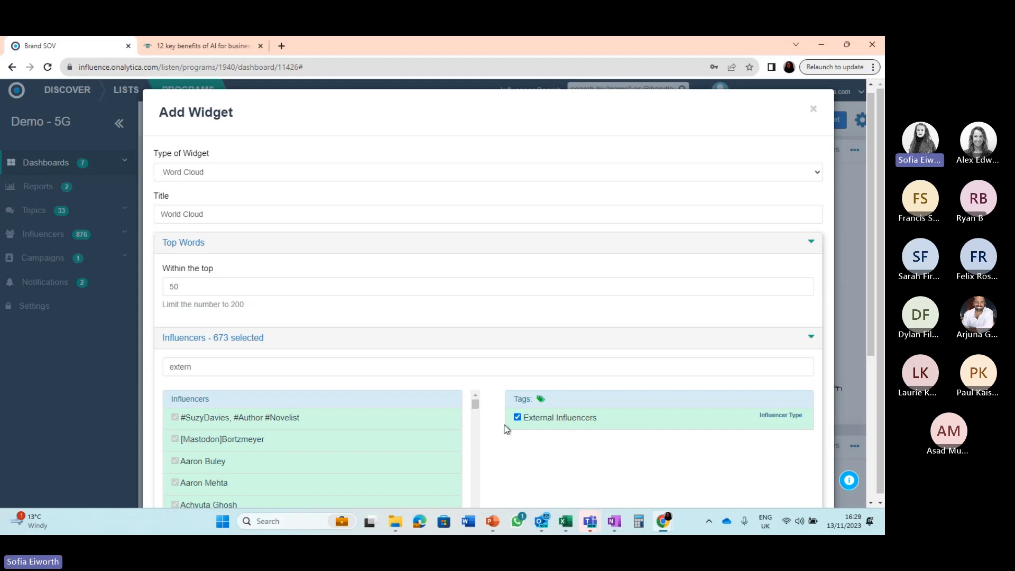
{"action": "scroll", "coordinate": [507, 427], "scroll_direction": "down", "scroll_amount": 3}
{"action": "scroll", "coordinate": [503, 415], "scroll_direction": "down", "scroll_amount": 2}
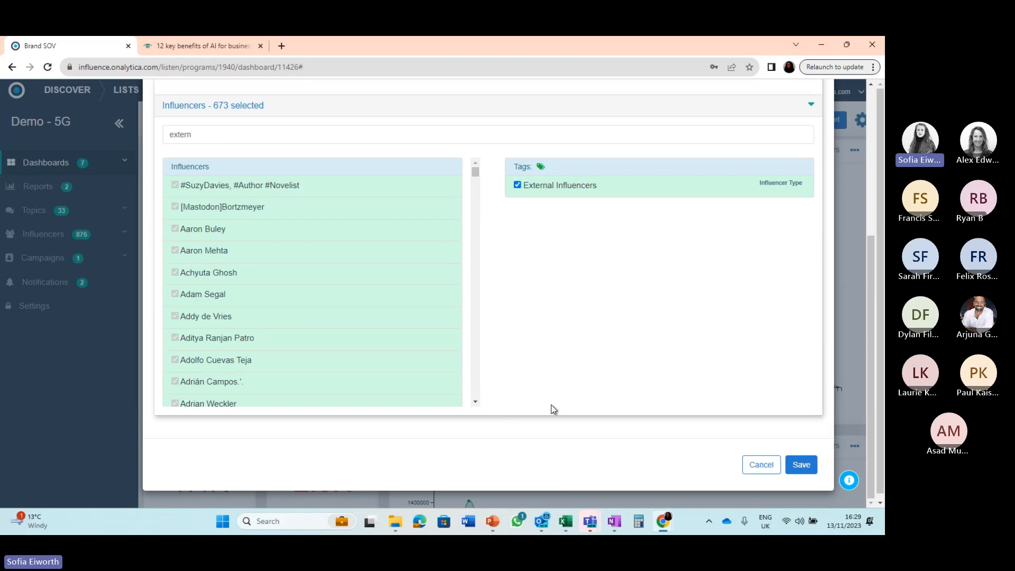
{"action": "left_click", "coordinate": [801, 467]}
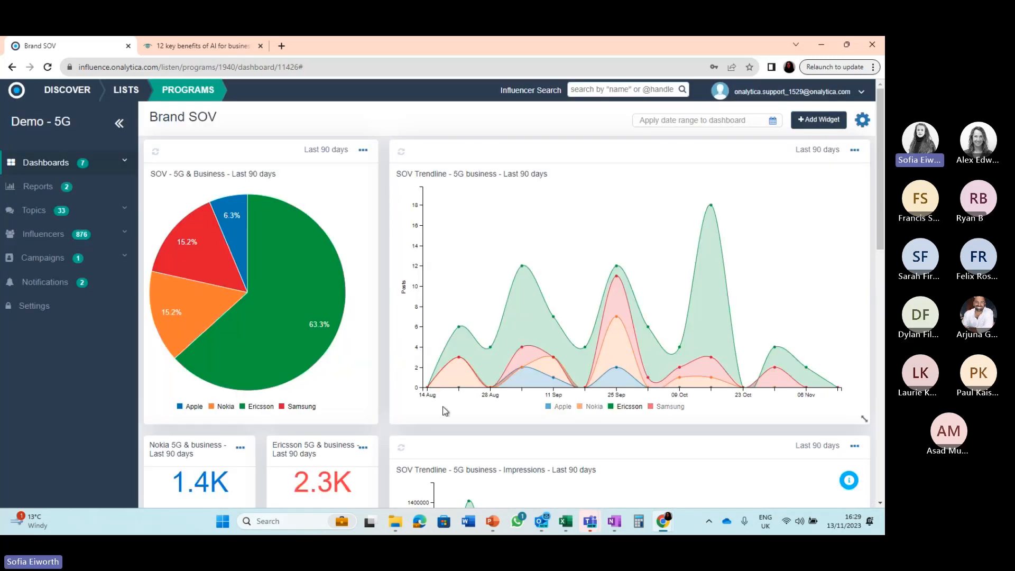
Widen the World Cloud widget so it fills the space beside the Content Shares widget up to the dashboard's edge.
{"action": "scroll", "coordinate": [445, 412], "scroll_direction": "down", "scroll_amount": 4}
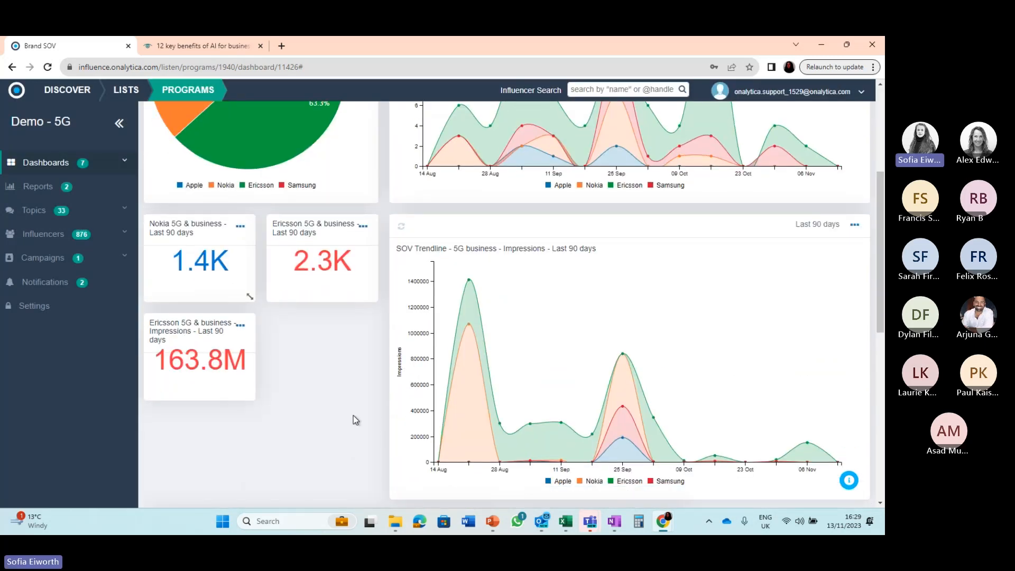
{"action": "scroll", "coordinate": [355, 420], "scroll_direction": "down", "scroll_amount": 5}
{"action": "scroll", "coordinate": [750, 360], "scroll_direction": "down", "scroll_amount": 4}
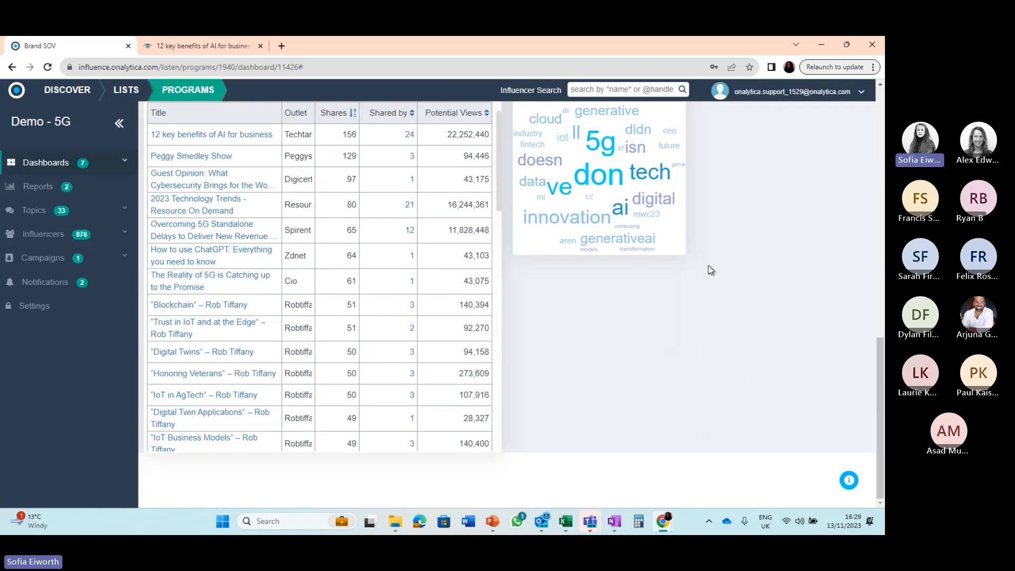
{"action": "scroll", "coordinate": [713, 280], "scroll_direction": "up", "scroll_amount": 2}
{"action": "left_click_drag", "start_coordinate": [681, 371], "coordinate": [863, 372]}
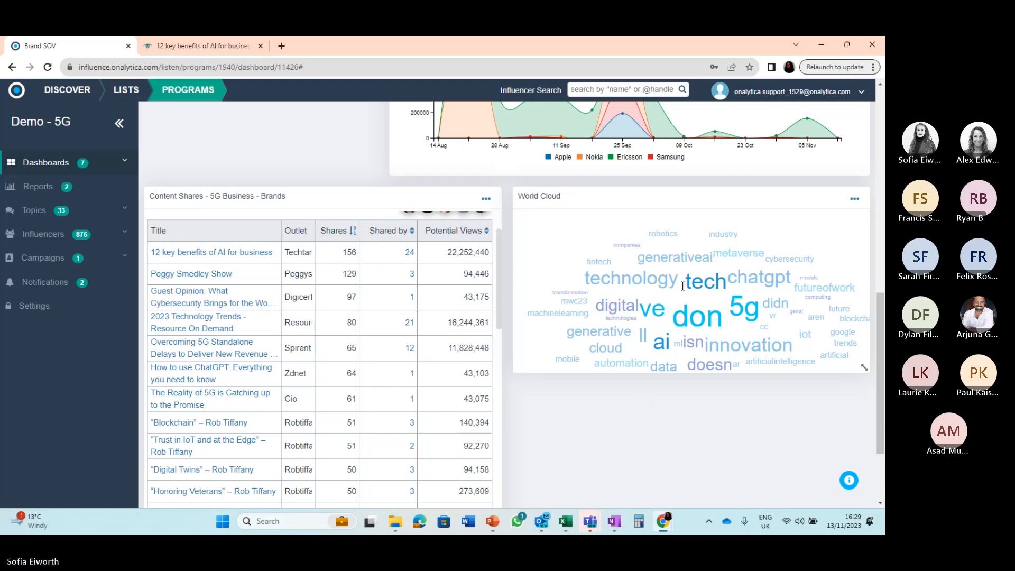
{"action": "scroll", "coordinate": [698, 445], "scroll_direction": "up", "scroll_amount": 1}
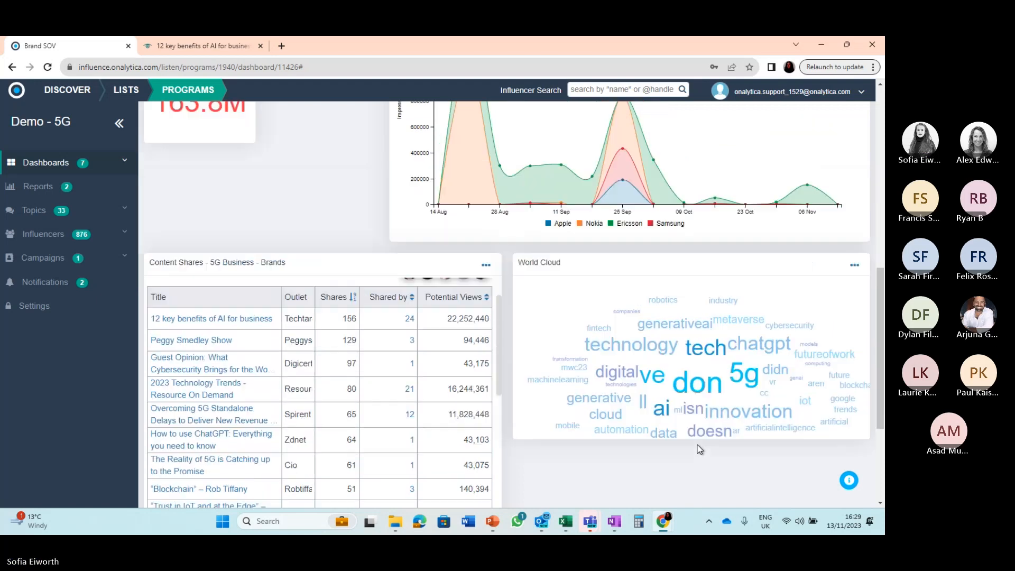
Read the Text Widget's description among the available widget types and review the widgets already on the Brand SOV dashboard.
{"action": "scroll", "coordinate": [698, 449], "scroll_direction": "up", "scroll_amount": 5}
{"action": "left_click", "coordinate": [829, 123]}
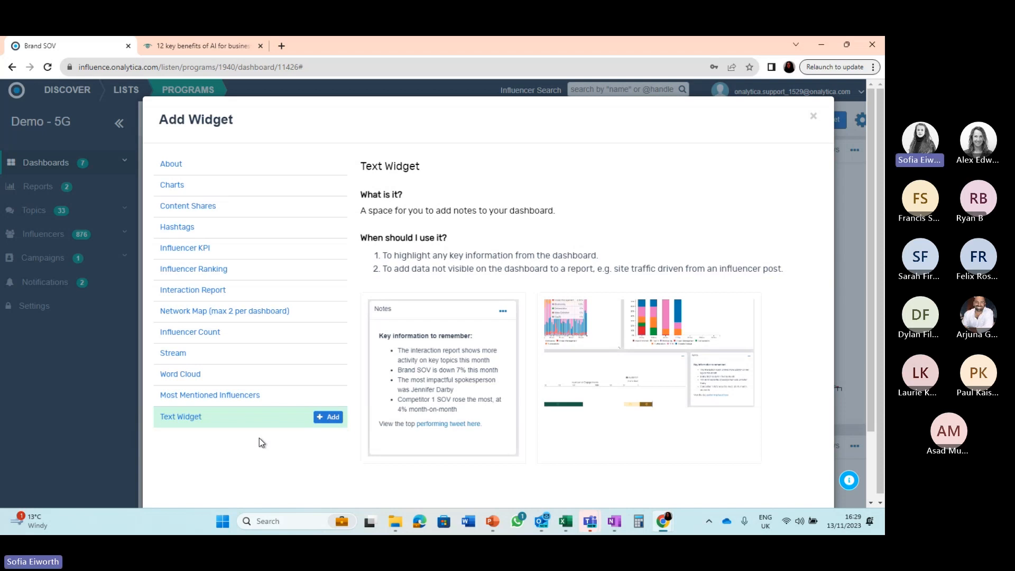
{"action": "left_click", "coordinate": [813, 116]}
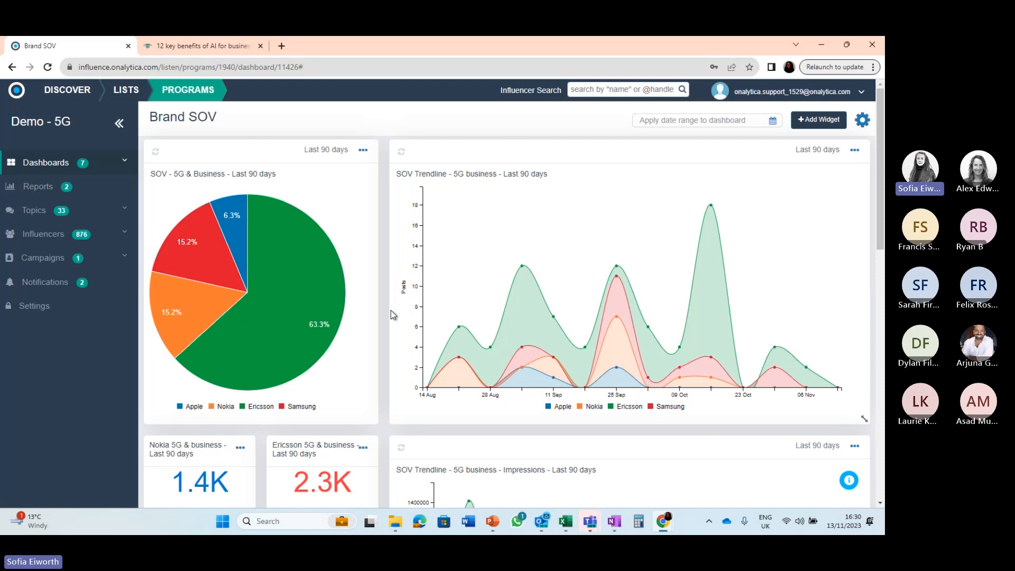
{"action": "scroll", "coordinate": [383, 322], "scroll_direction": "down", "scroll_amount": 4}
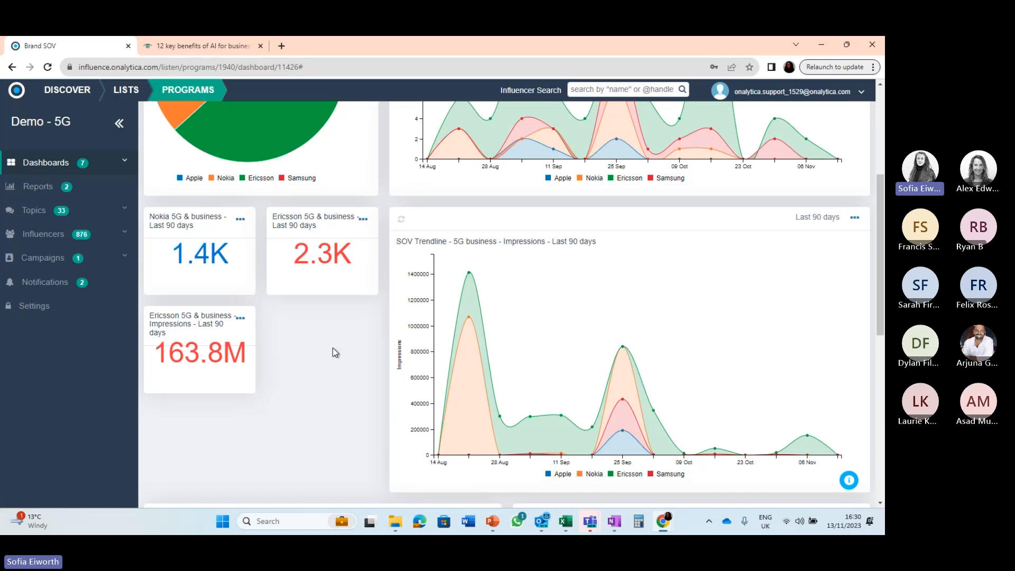
{"action": "scroll", "coordinate": [332, 347], "scroll_direction": "down", "scroll_amount": 3}
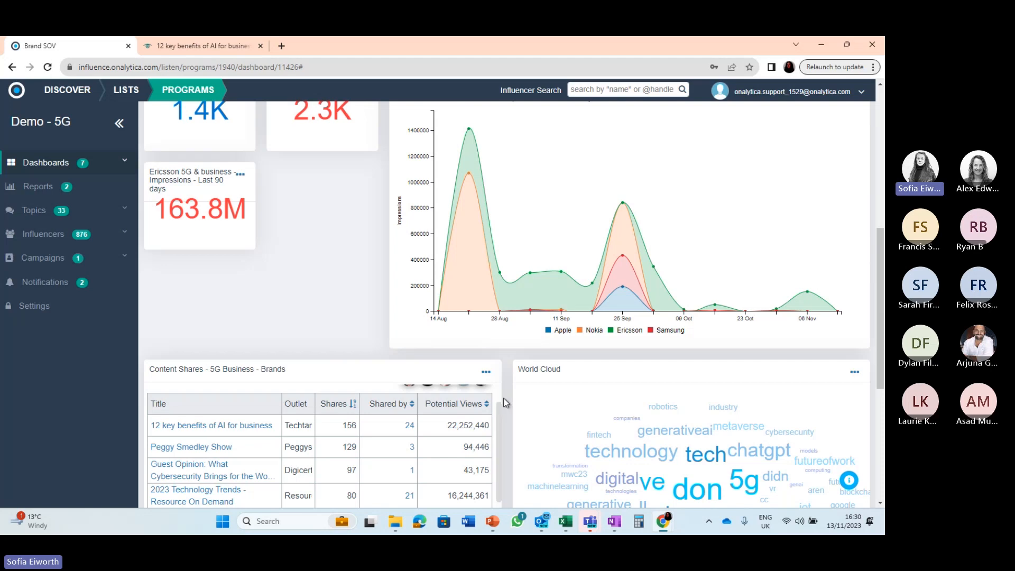
{"action": "scroll", "coordinate": [506, 403], "scroll_direction": "down", "scroll_amount": 3}
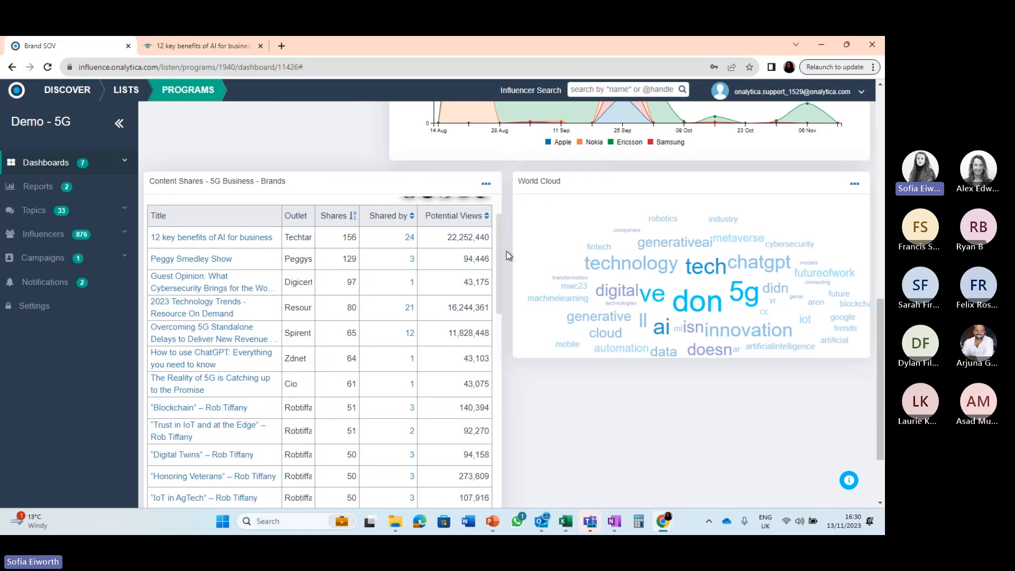
{"action": "scroll", "coordinate": [341, 155], "scroll_direction": "up", "scroll_amount": 6}
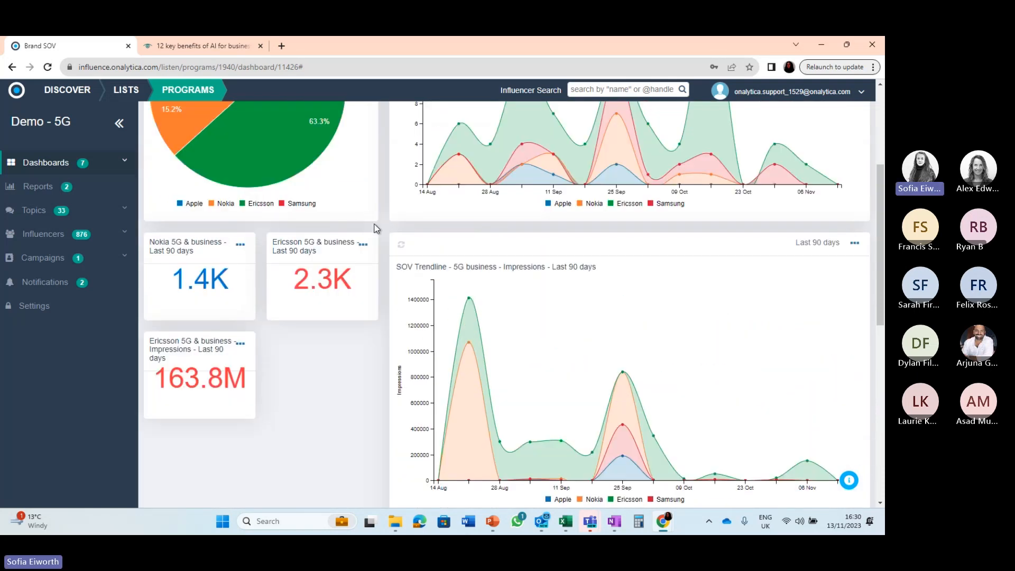
{"action": "scroll", "coordinate": [378, 229], "scroll_direction": "up", "scroll_amount": 4}
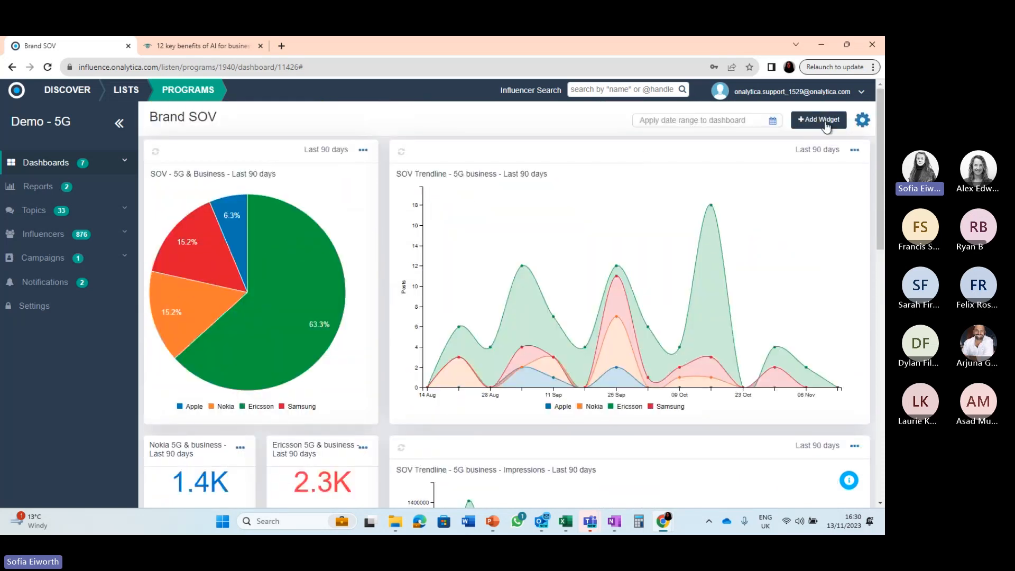
Start a Text Widget on the Brand SOV dashboard and title it "Brand SOV Insights".
{"action": "left_click", "coordinate": [825, 123]}
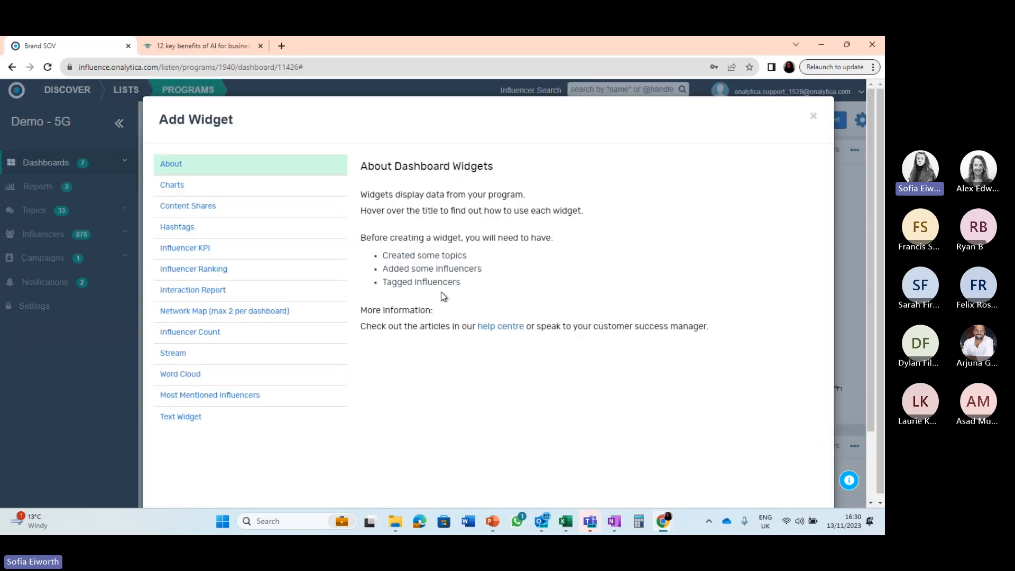
{"action": "mouse_move", "coordinate": [168, 405]}
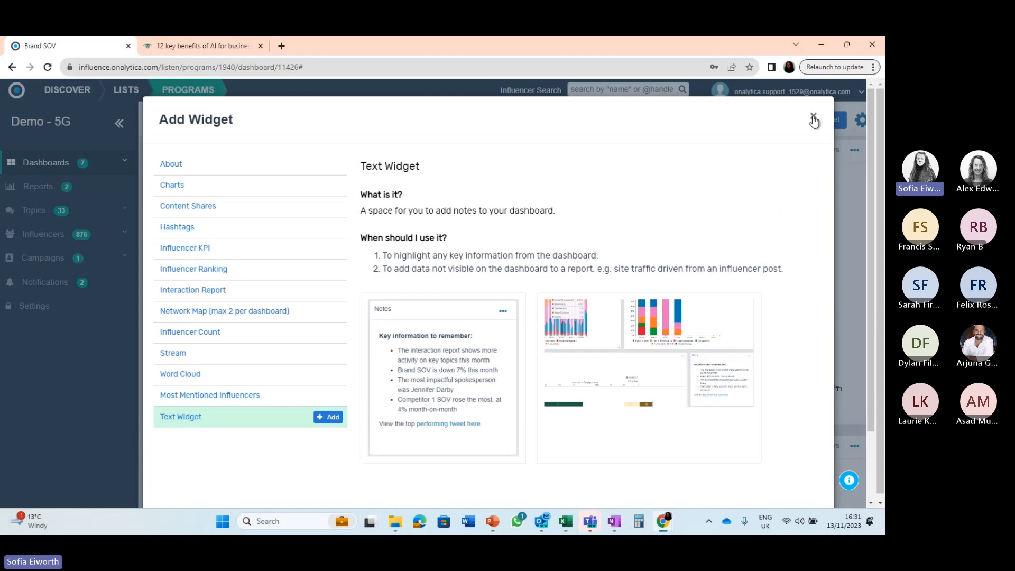
{"action": "left_click", "coordinate": [328, 418]}
{"action": "left_click", "coordinate": [323, 215]}
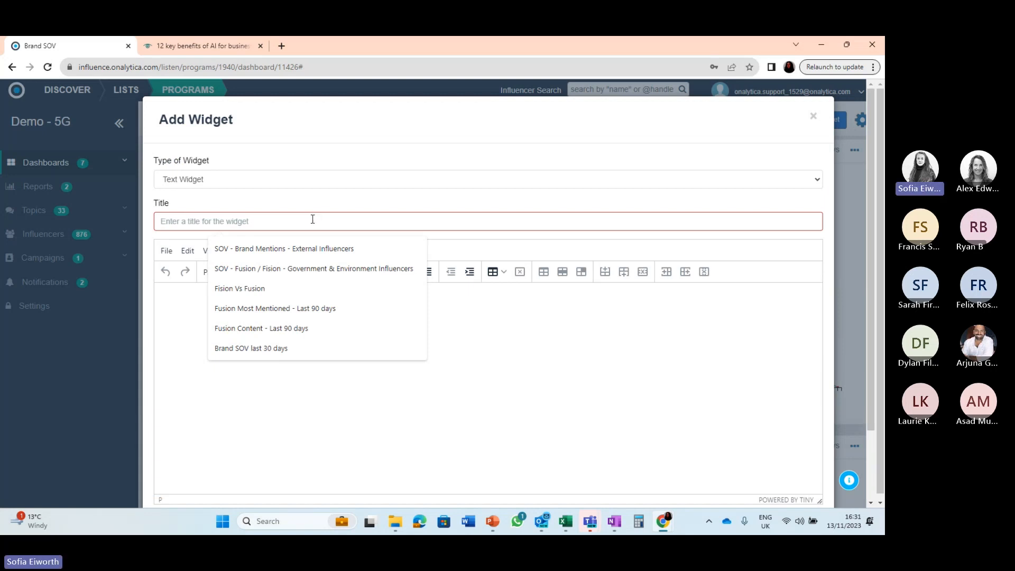
{"action": "type", "text": "Insights"}
{"action": "key", "text": "ctrl+a"}
{"action": "type", "text": "Brand SOV Insights"}
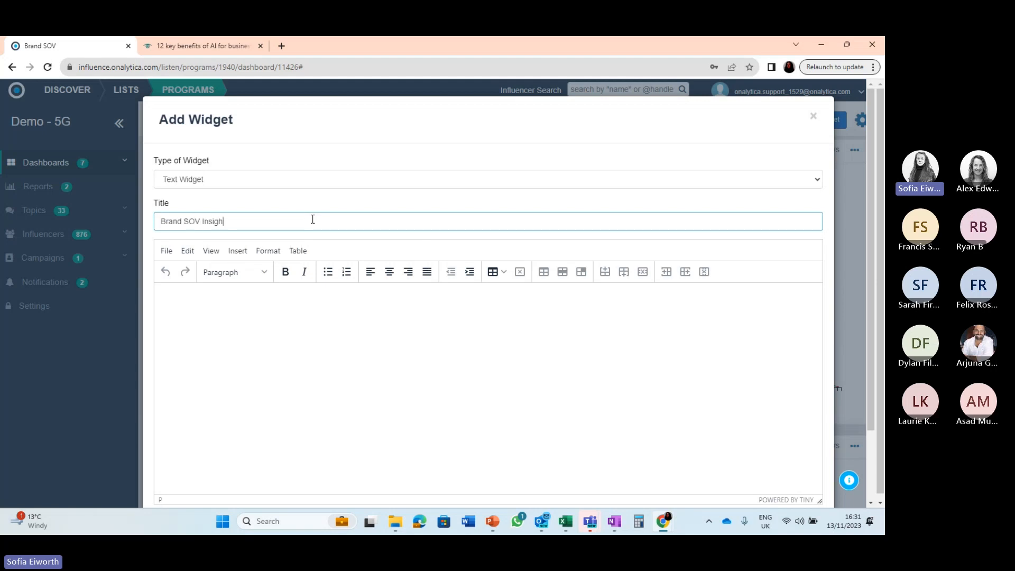
Enter "Here we are looking at....." as the text widget's content and save the widget.
{"action": "left_click", "coordinate": [255, 330]}
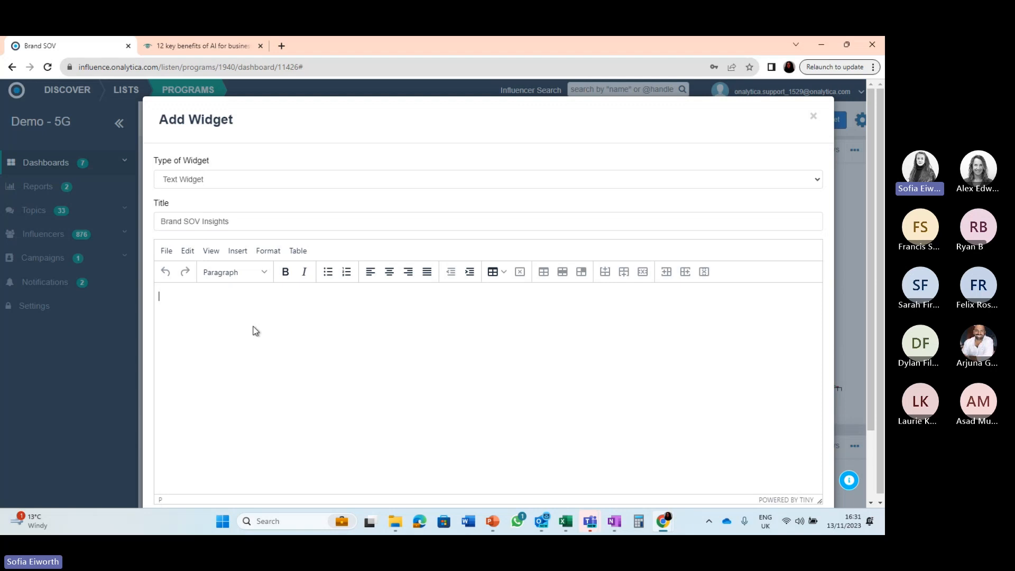
{"action": "type", "text": "Her ear"}
{"action": "key", "text": "BackSpace"}
{"action": "key", "text": "BackSpace"}
{"action": "key", "text": "BackSpace"}
{"action": "key", "text": "BackSpace"}
{"action": "key", "text": "BackSpace"}
{"action": "type", "text": "re we are looking a"}
{"action": "key", "text": "BackSpace"}
{"action": "key", "text": "BackSpace"}
{"action": "key", "text": "BackSpace"}
{"action": "type", "text": "g at....."}
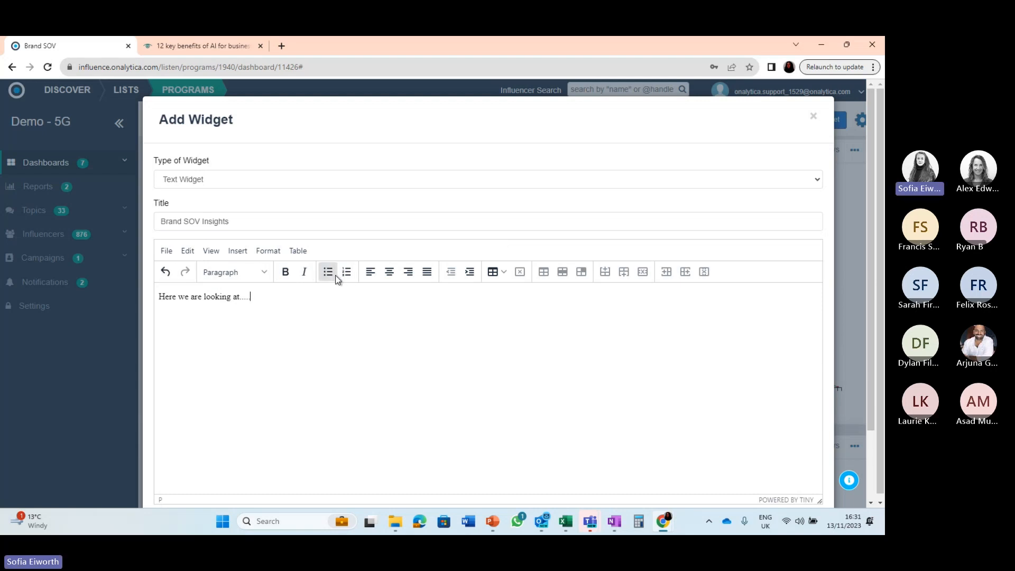
{"action": "scroll", "coordinate": [472, 332], "scroll_direction": "down", "scroll_amount": 3}
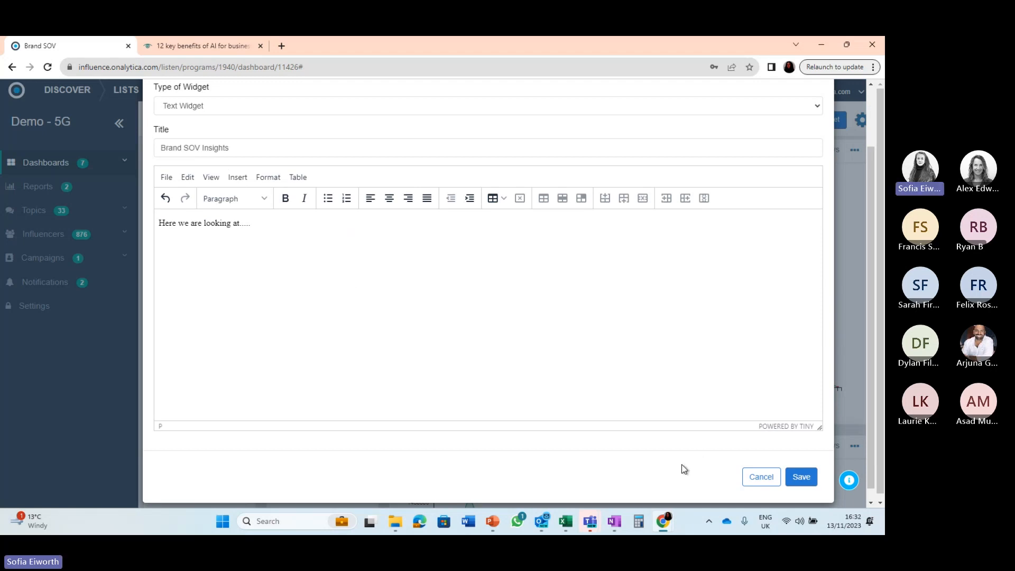
{"action": "left_click", "coordinate": [800, 478]}
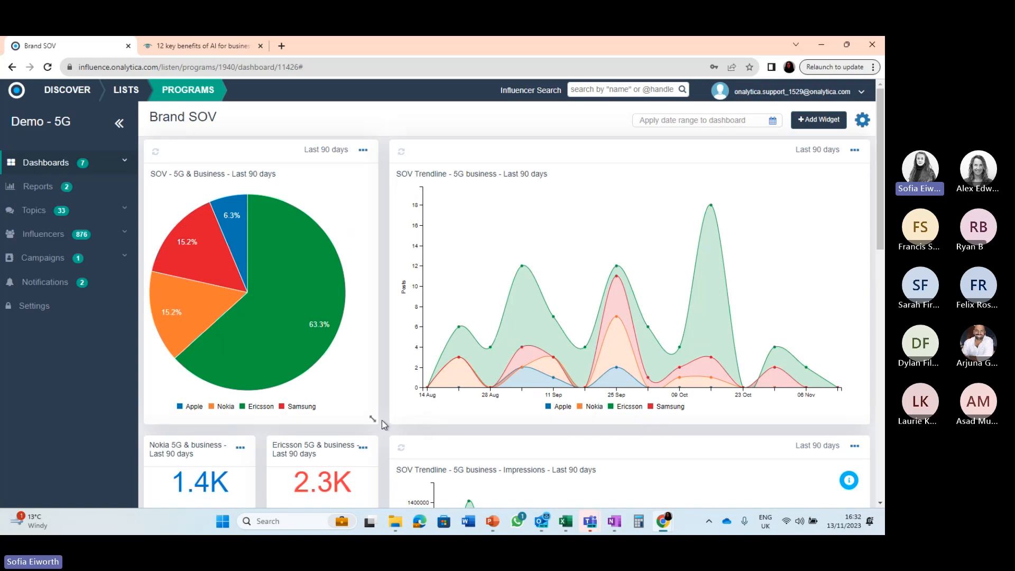
Widen the Brand SOV Insights widget to match the World Cloud and place it directly above the World Cloud, with no gap between them.
{"action": "scroll", "coordinate": [381, 420], "scroll_direction": "down", "scroll_amount": 9}
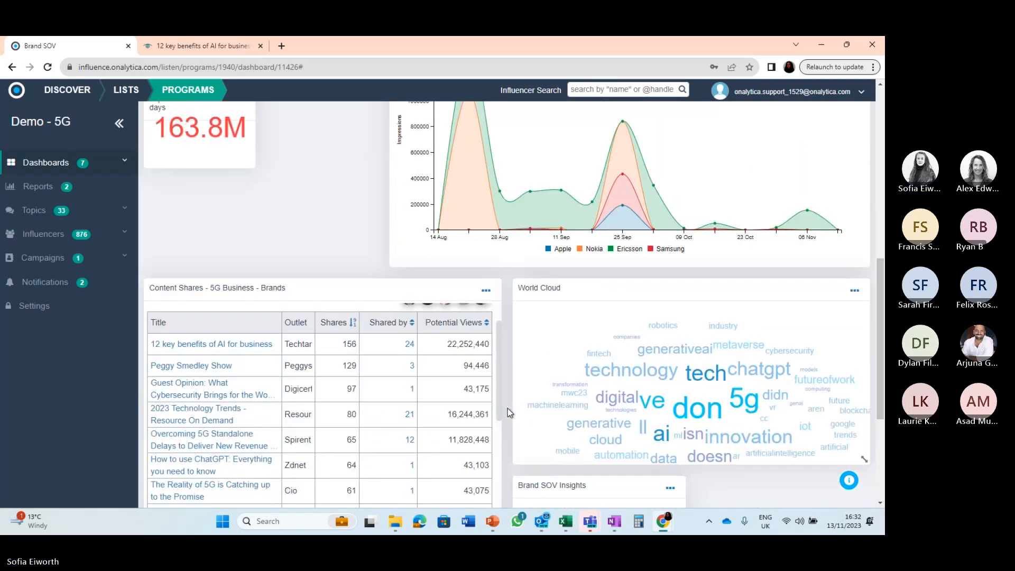
{"action": "scroll", "coordinate": [507, 408], "scroll_direction": "down", "scroll_amount": 4}
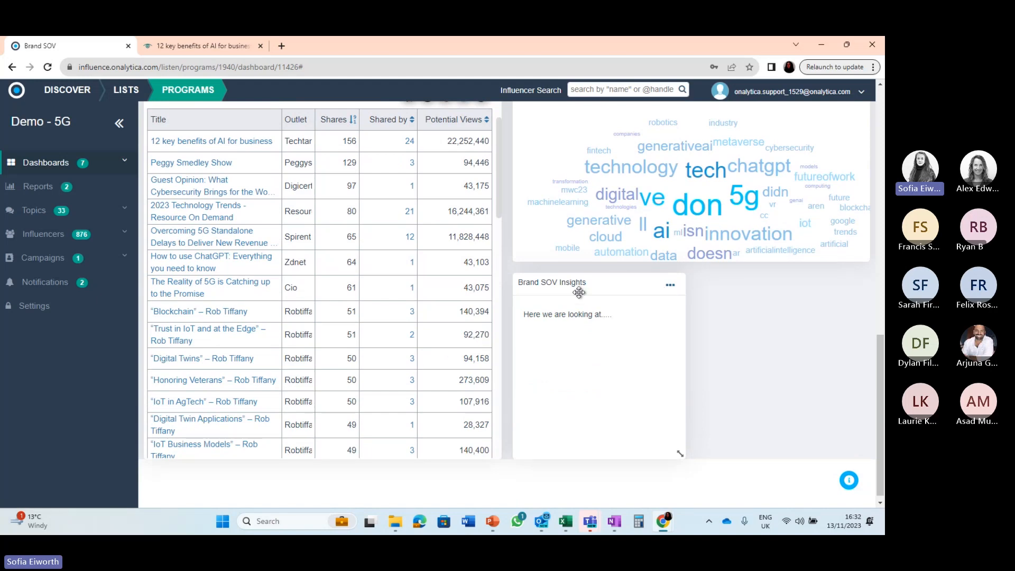
{"action": "left_click_drag", "start_coordinate": [676, 448], "coordinate": [840, 426]}
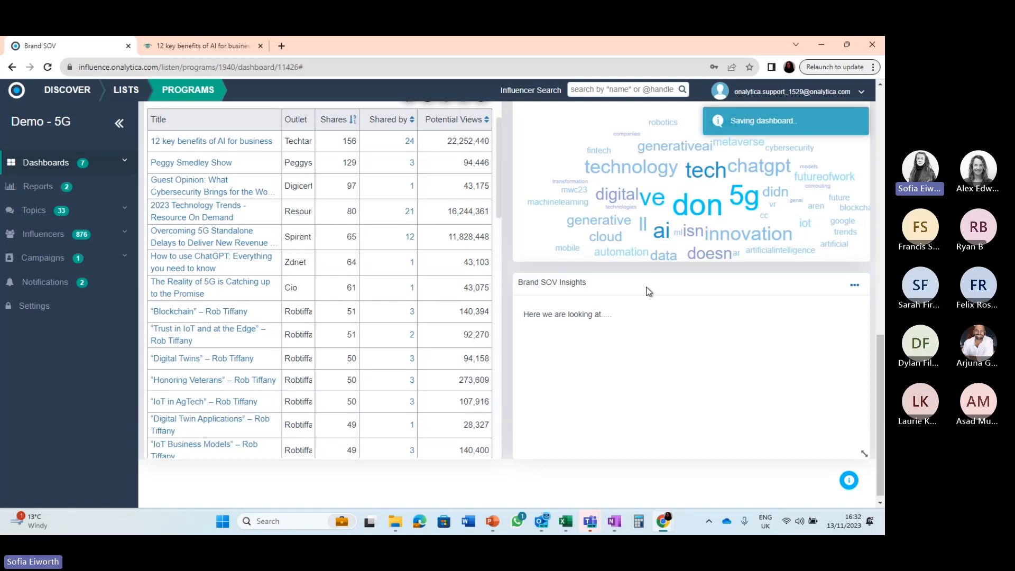
{"action": "left_click_drag", "start_coordinate": [655, 289], "coordinate": [658, 129]}
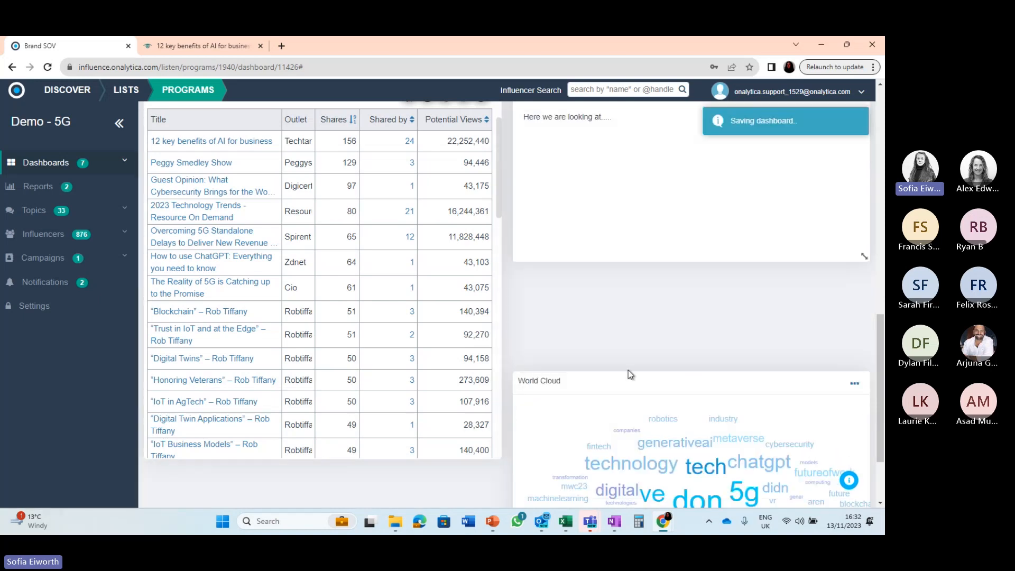
{"action": "left_click_drag", "start_coordinate": [673, 381], "coordinate": [672, 291]}
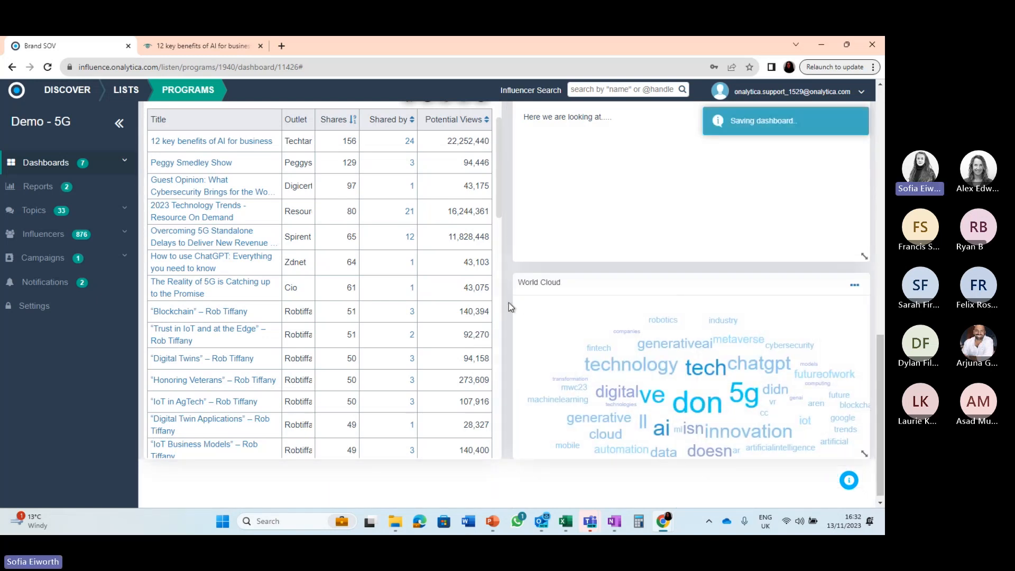
View the available actions for the SOV pie chart widget and the dashboard-wide options, including the export choices.
{"action": "scroll", "coordinate": [509, 303], "scroll_direction": "up", "scroll_amount": 3}
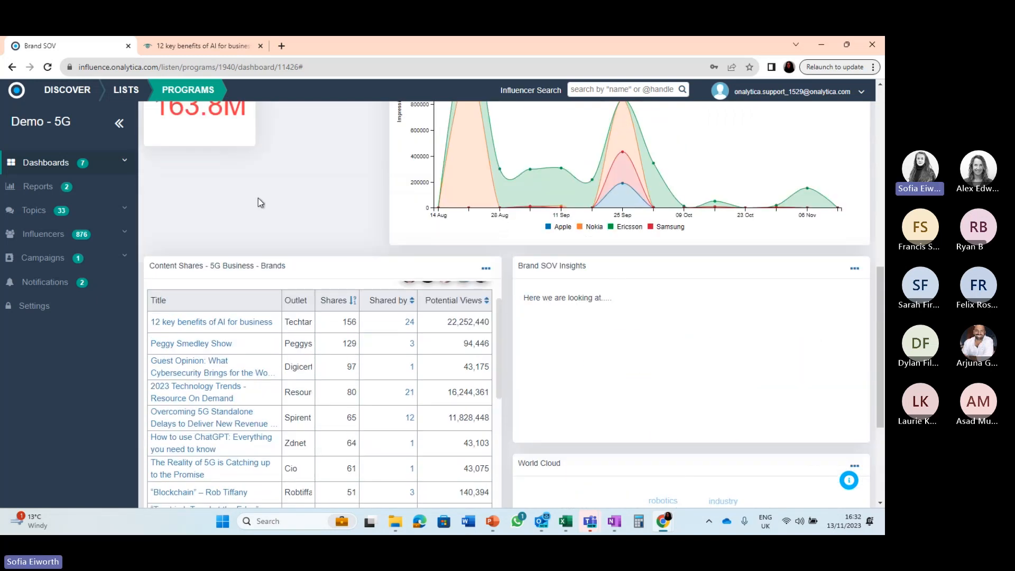
{"action": "scroll", "coordinate": [258, 198], "scroll_direction": "up", "scroll_amount": 8}
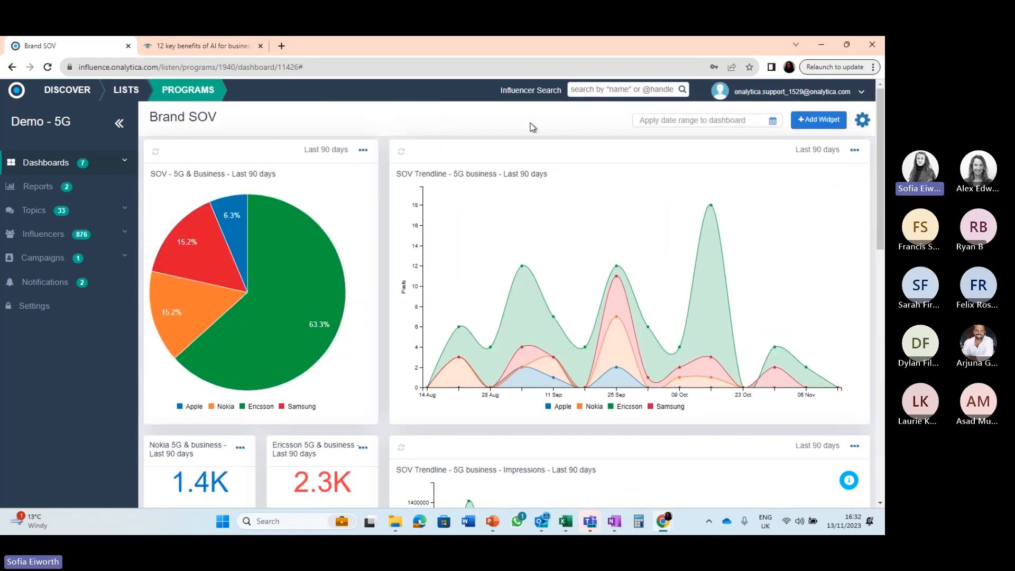
{"action": "left_click", "coordinate": [363, 151]}
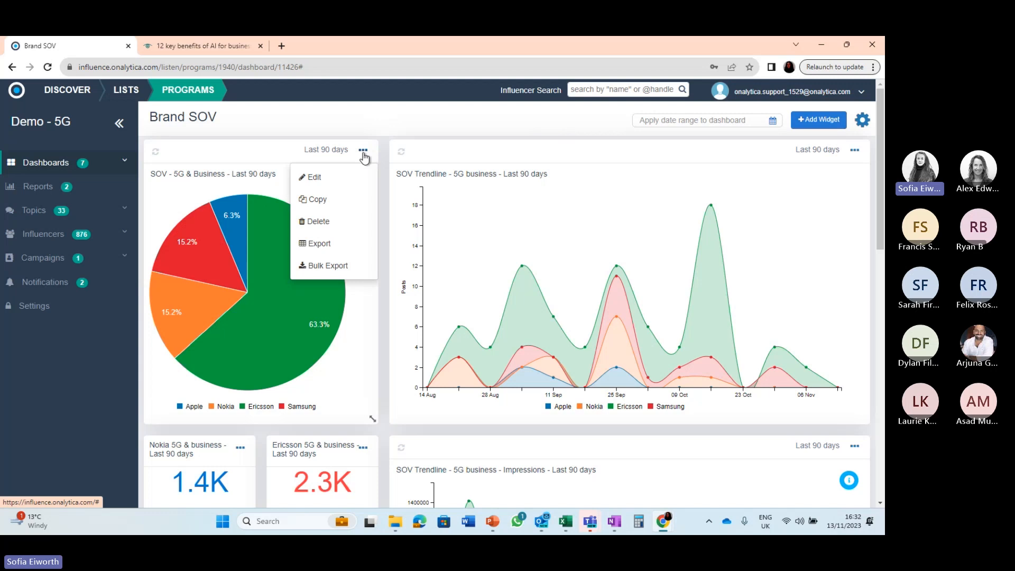
{"action": "mouse_move", "coordinate": [523, 270]}
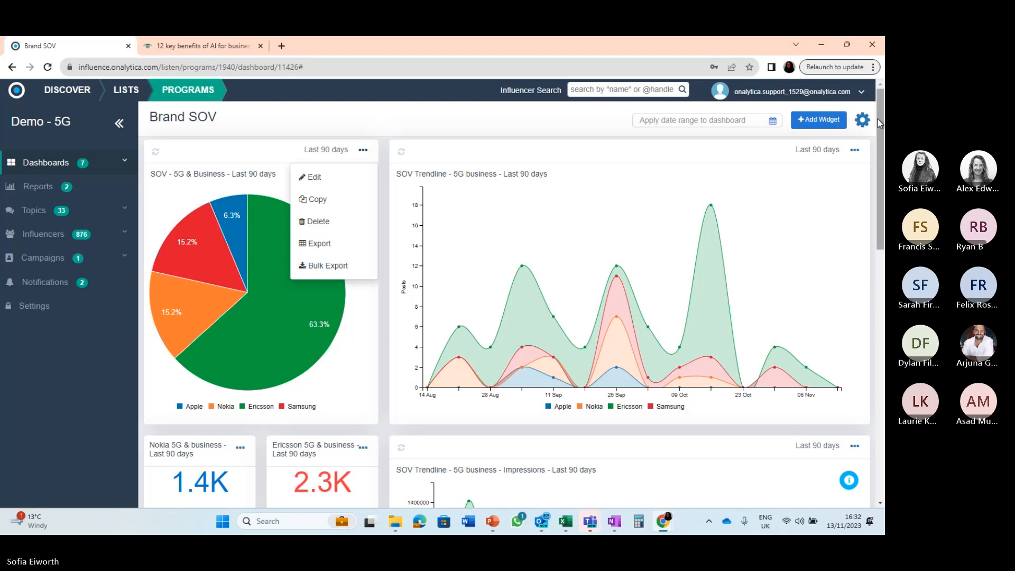
{"action": "left_click", "coordinate": [862, 120]}
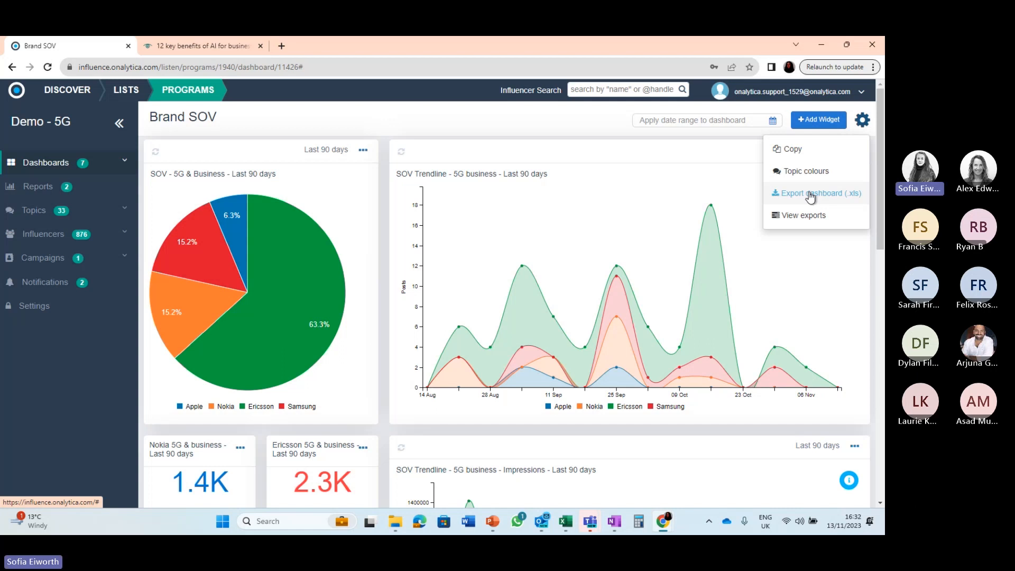
{"action": "left_click", "coordinate": [421, 131]}
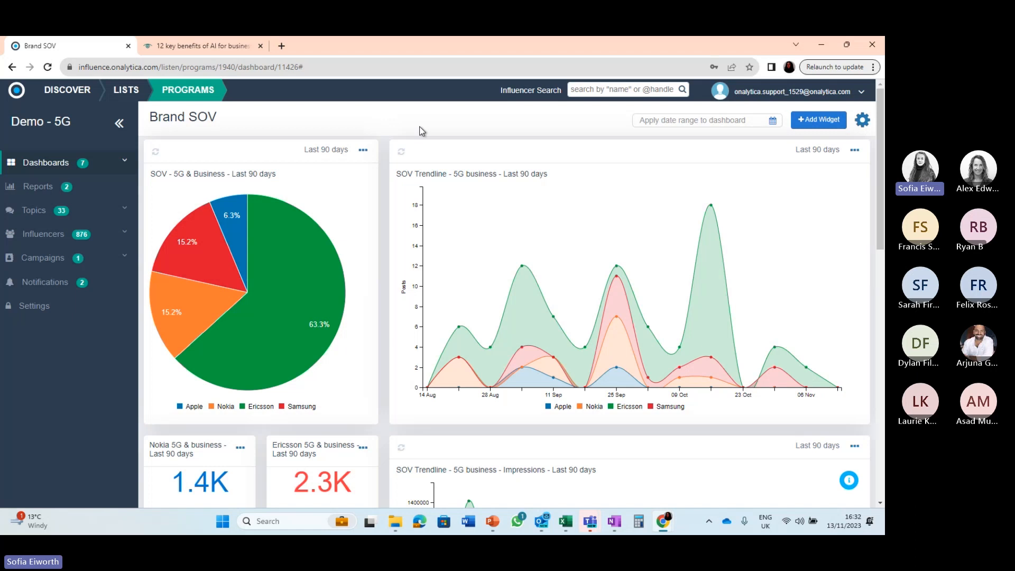